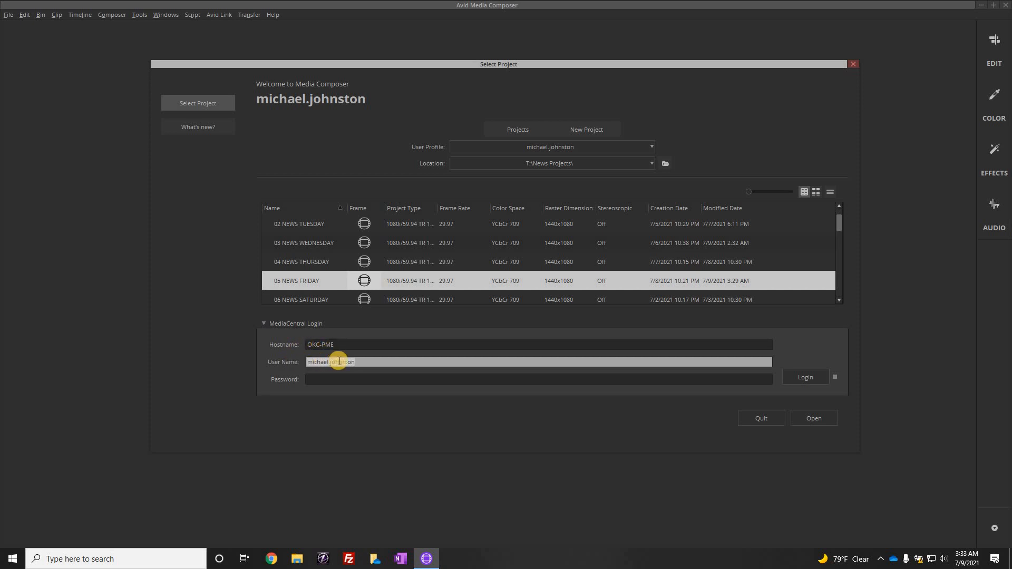
# - Enter the account password in the MediaCentral login for the OKC-PME host and log in
pyautogui.click(360, 385)
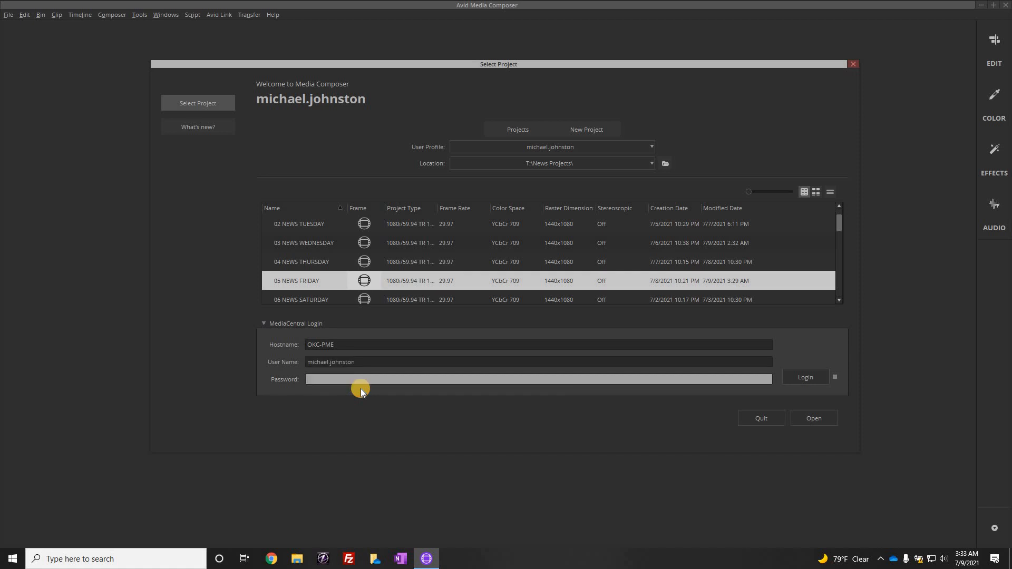
pyautogui.write('*******')
pyautogui.click(804, 377)
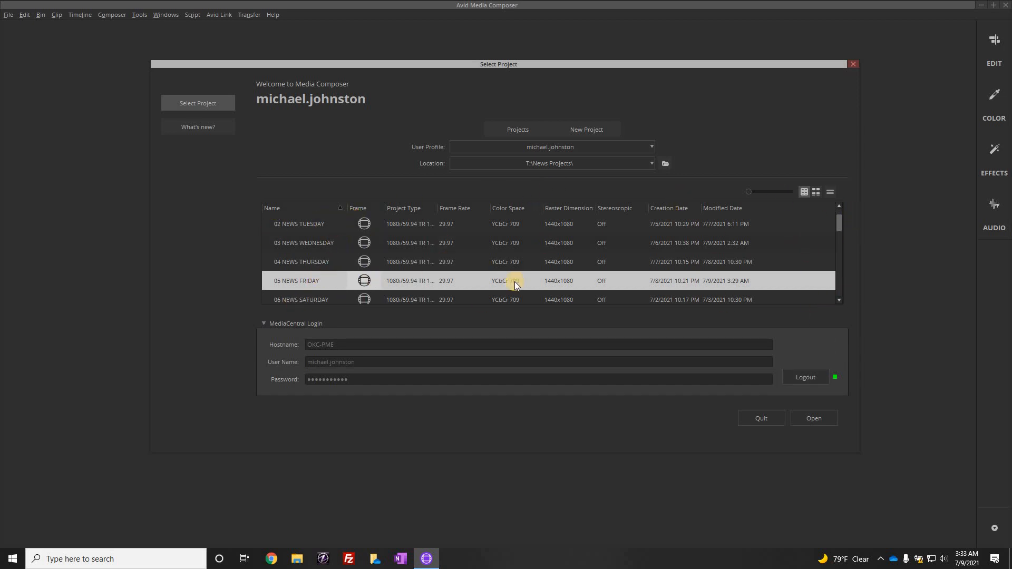
# - Set the project location to the News Projects folder on the Projects (T:) network drive
pyautogui.click(666, 163)
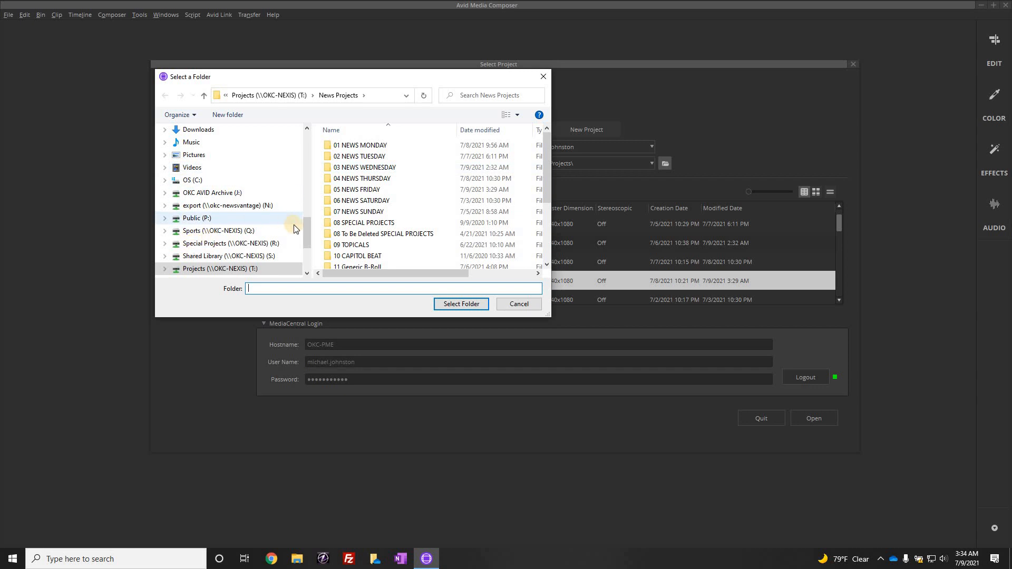
pyautogui.scroll(2, 210, 204)
pyautogui.scroll(1, 210, 205)
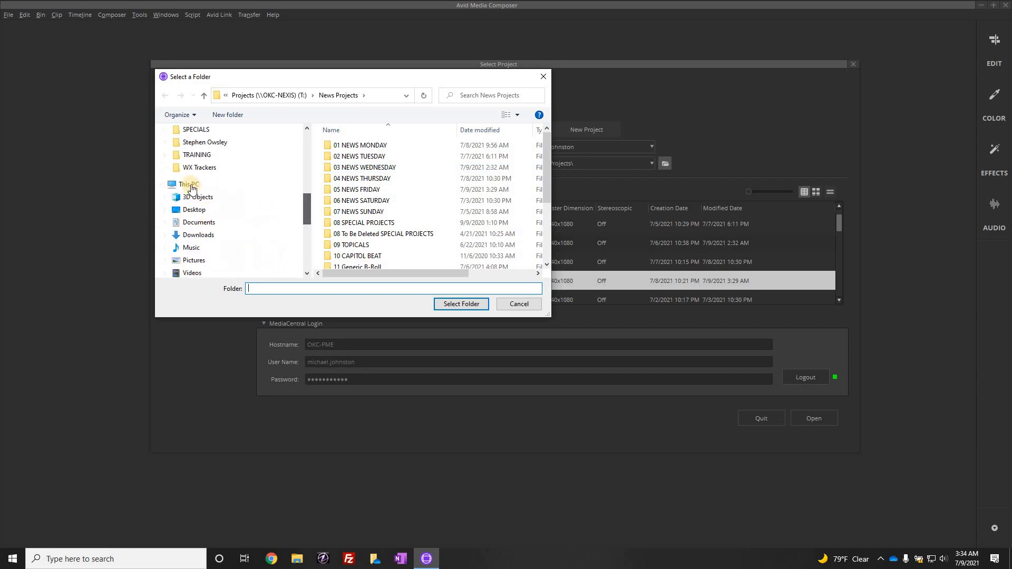
pyautogui.click(188, 184)
pyautogui.moveTo(546, 150); pyautogui.dragTo(539, 237)
pyautogui.doubleClick(389, 220)
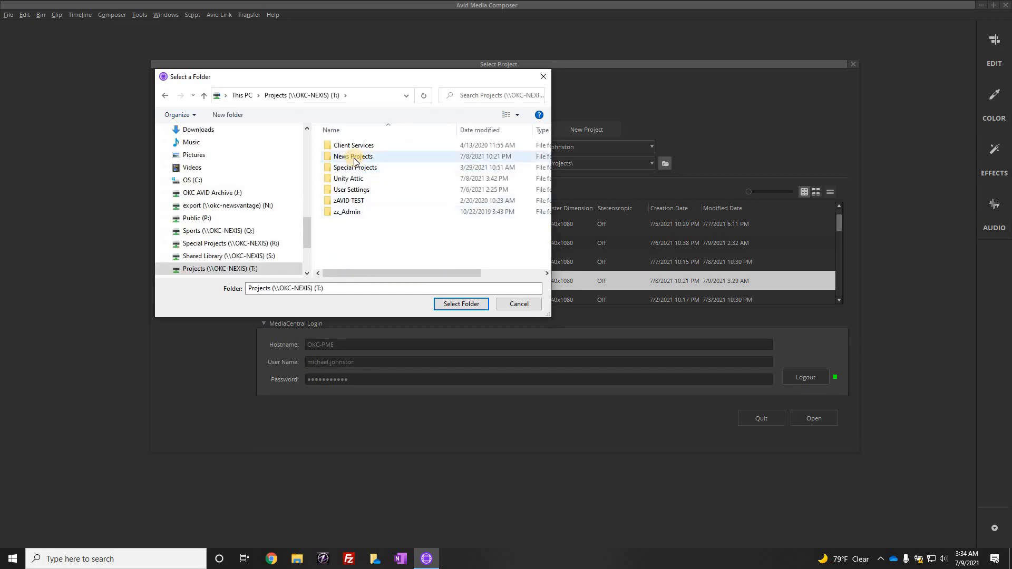
pyautogui.doubleClick(354, 158)
pyautogui.click(463, 304)
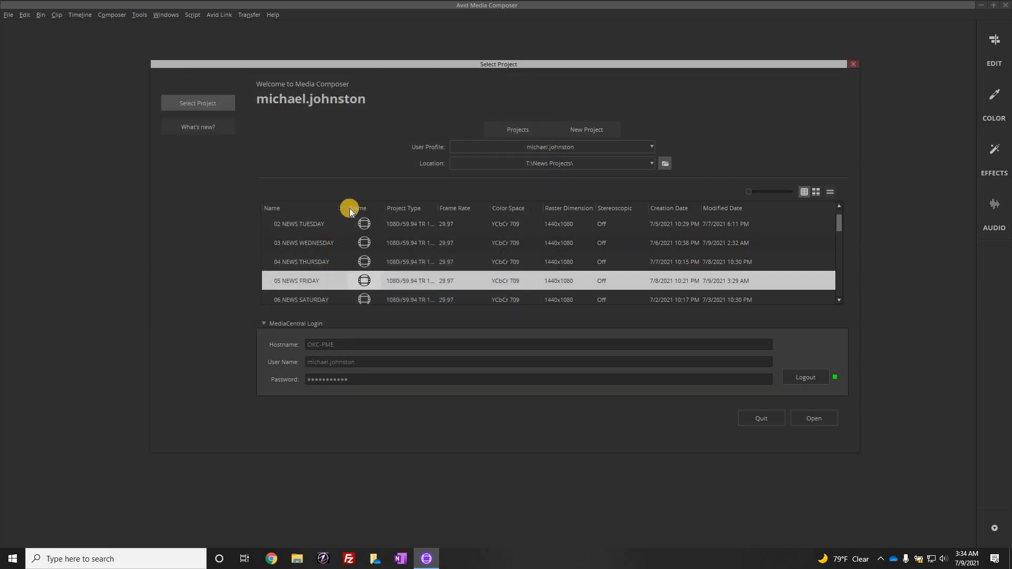
# - Open the 05 NEWS FRIDAY project and accept Projects/02 NEWS/05 NEWS FRIDAY as its Production Management check-in folder
pyautogui.moveTo(346, 208); pyautogui.dragTo(348, 209)
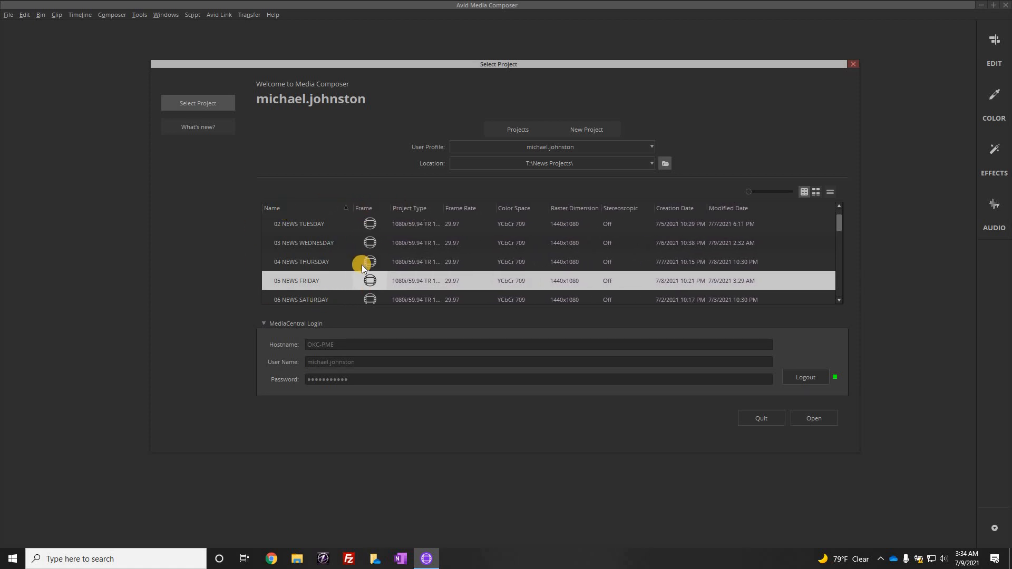
pyautogui.scroll(1, 362, 267)
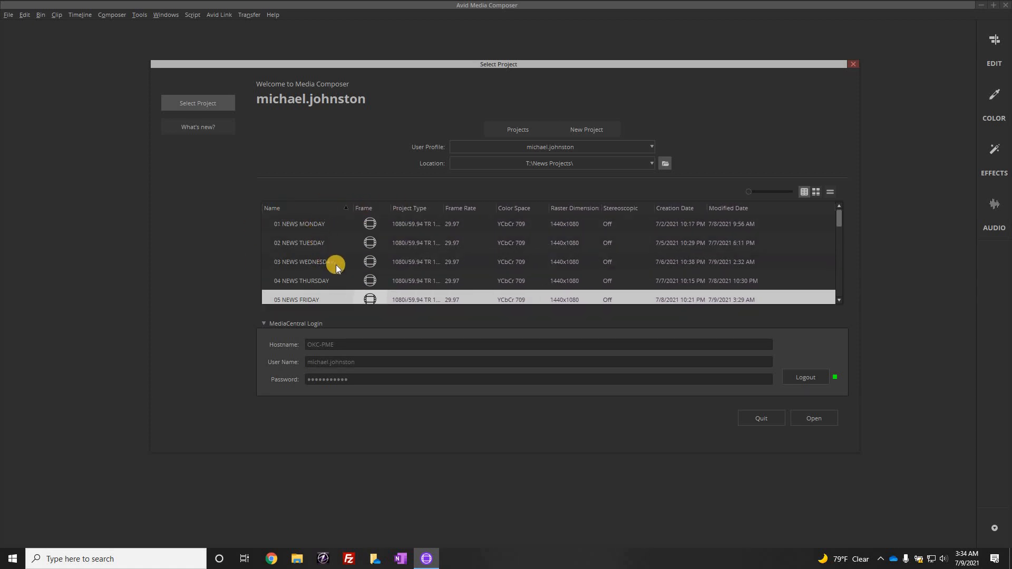
pyautogui.scroll(-3, 338, 255)
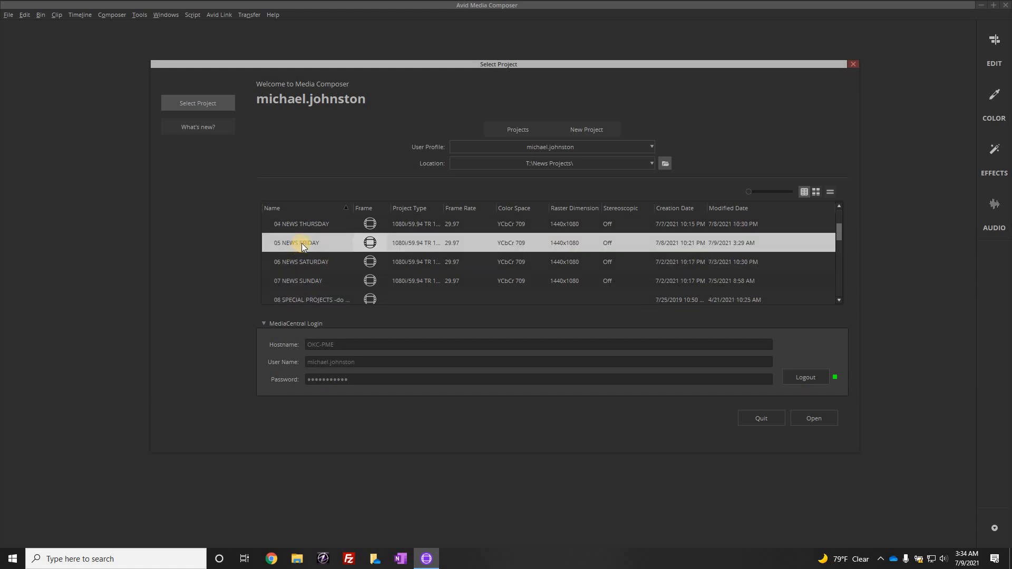
pyautogui.click(815, 420)
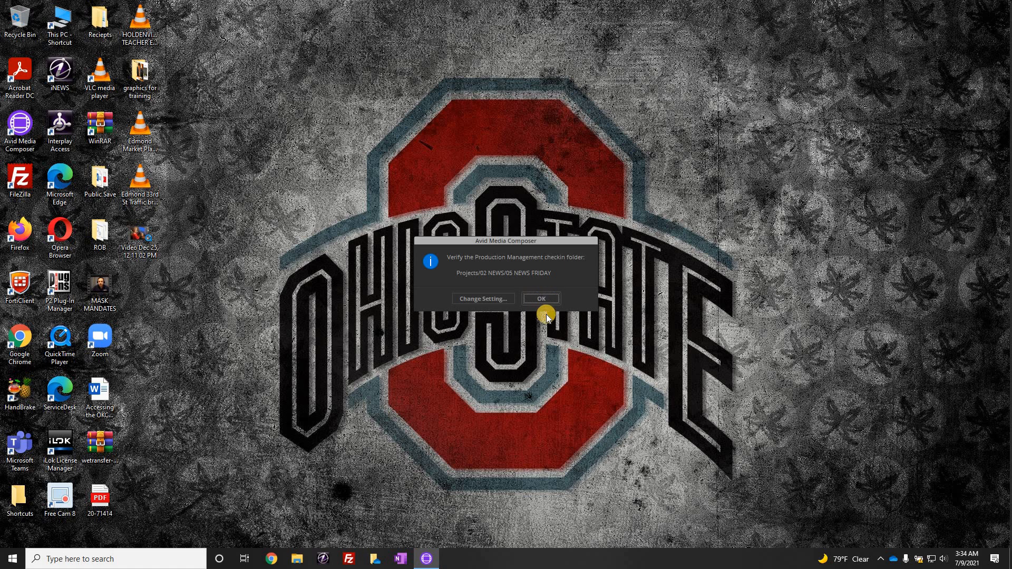
pyautogui.click(541, 298)
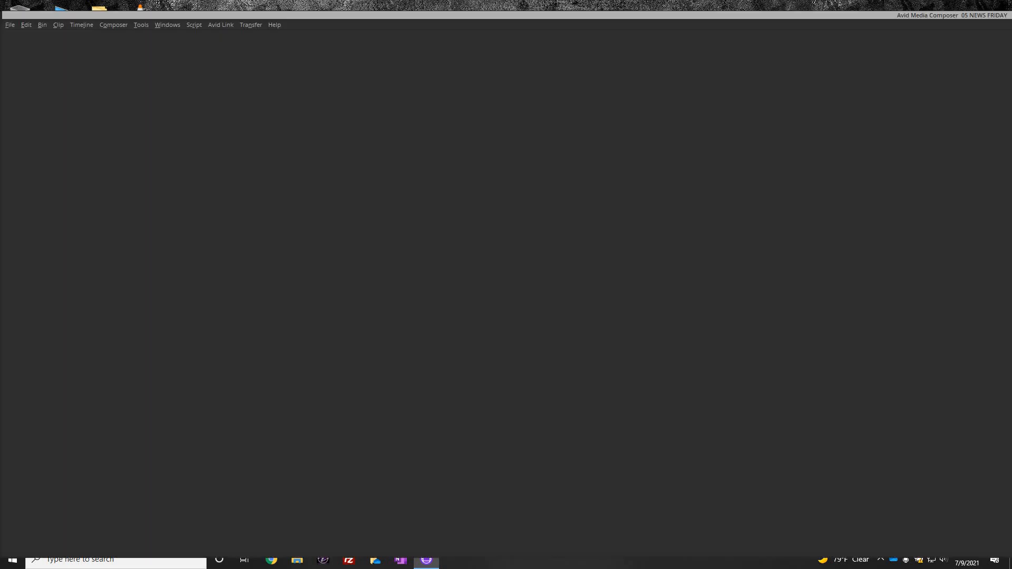
# - Maximize the application window on this display and arrange the Project, Audio Mixer, Composer, Timecode and Timeline windows inside it
pyautogui.moveTo(802, 15)
pyautogui.mouseDown()
pyautogui.moveTo(501, 30)
pyautogui.moveTo(5, 25)
pyautogui.moveTo(696, 27)
pyautogui.moveTo(5, 32)
pyautogui.moveTo(876, 3)
pyautogui.moveTo(1001, 12)
pyautogui.moveTo(983, 34)
pyautogui.moveTo(813, 31)
pyautogui.mouseUp()
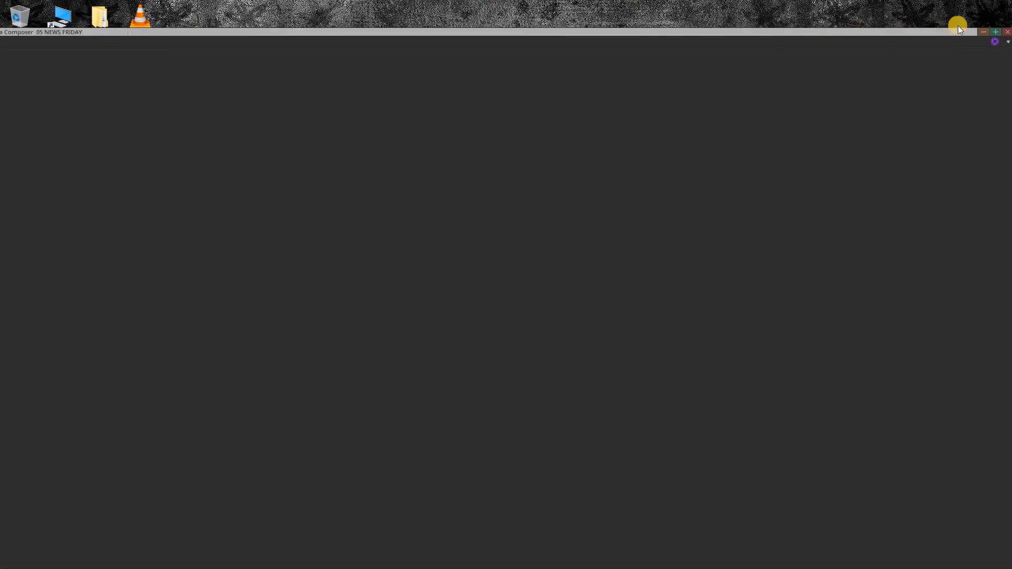
pyautogui.click(941, 32)
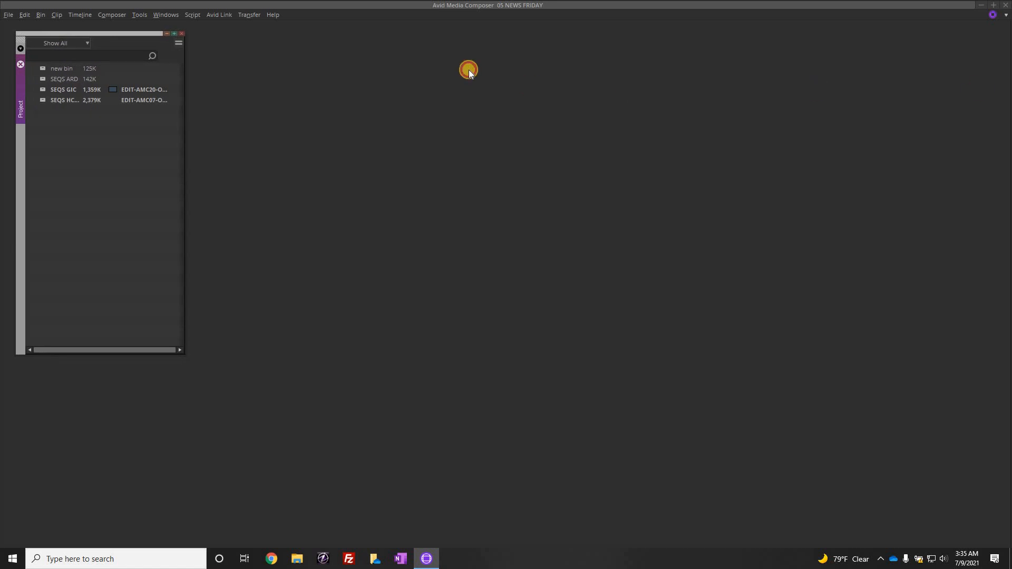
pyautogui.moveTo(299, 27); pyautogui.dragTo(299, 26)
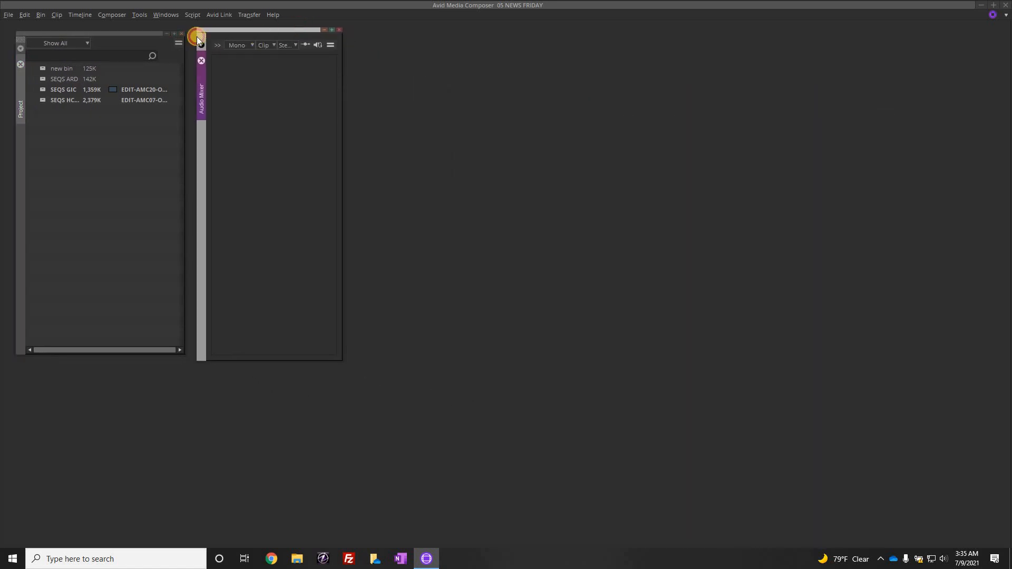
pyautogui.moveTo(154, 34); pyautogui.dragTo(152, 25)
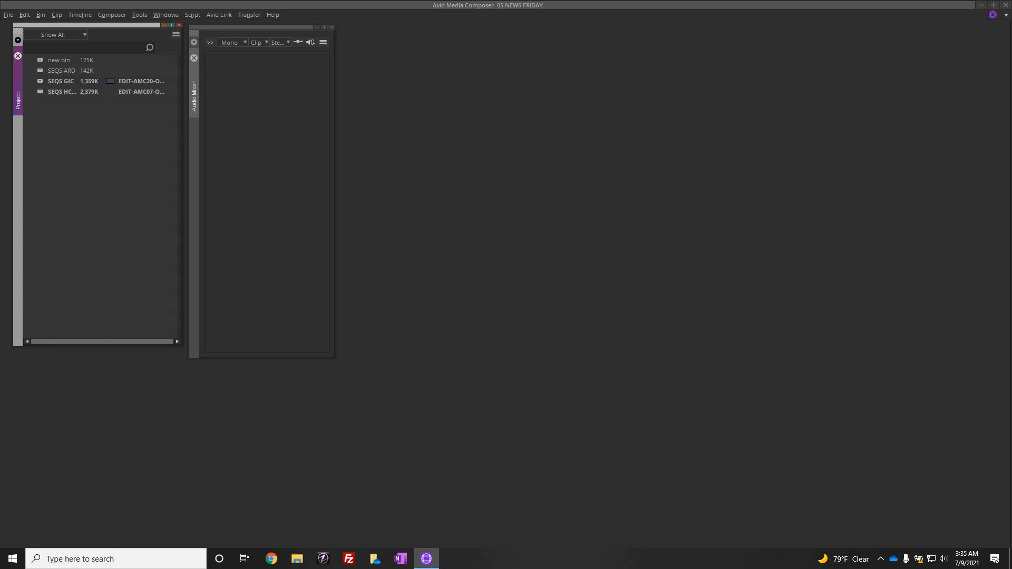
pyautogui.moveTo(492, 51); pyautogui.dragTo(601, 27)
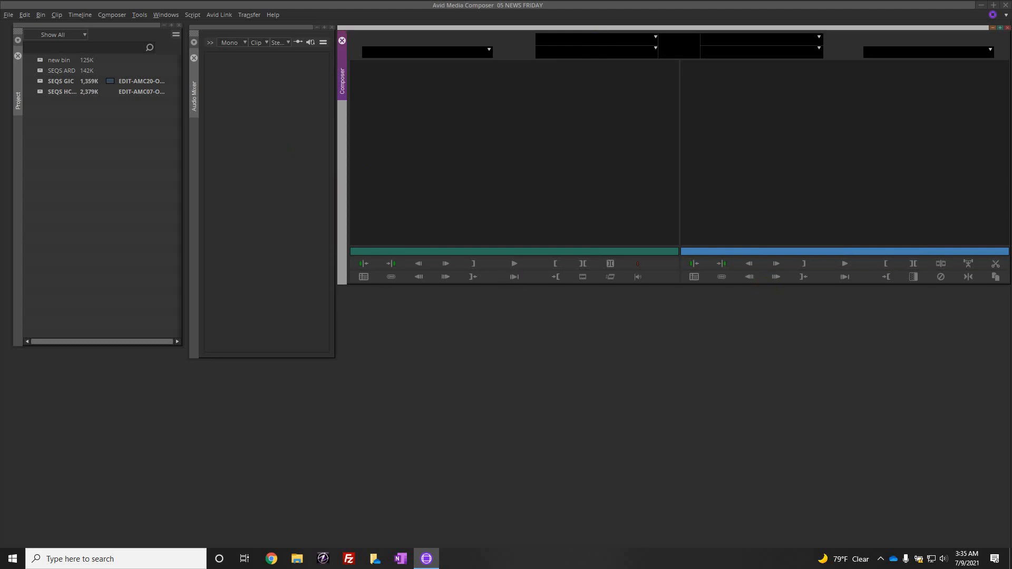
pyautogui.moveTo(1011, 301); pyautogui.dragTo(467, 291)
pyautogui.moveTo(851, 371); pyautogui.dragTo(457, 365)
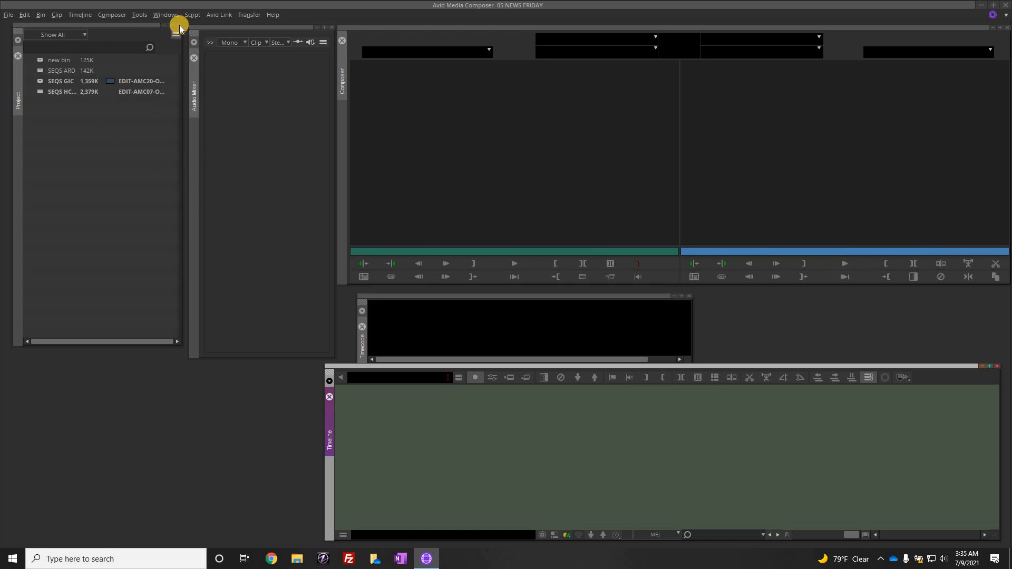
# - Close the Project window and bring it back into the workspace
pyautogui.click(148, 311)
pyautogui.hotkey('ctrl', 'w')
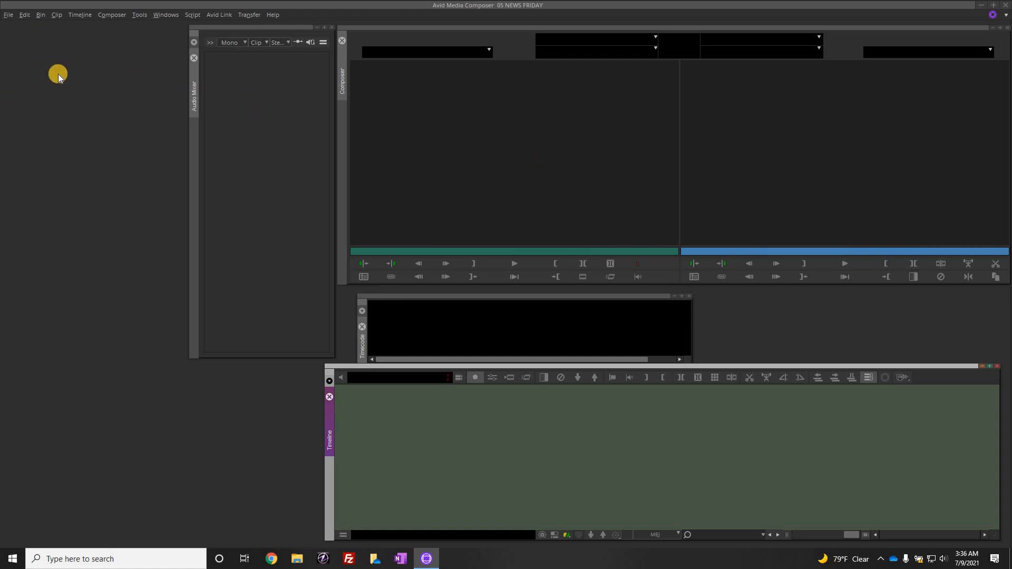
pyautogui.click(140, 15)
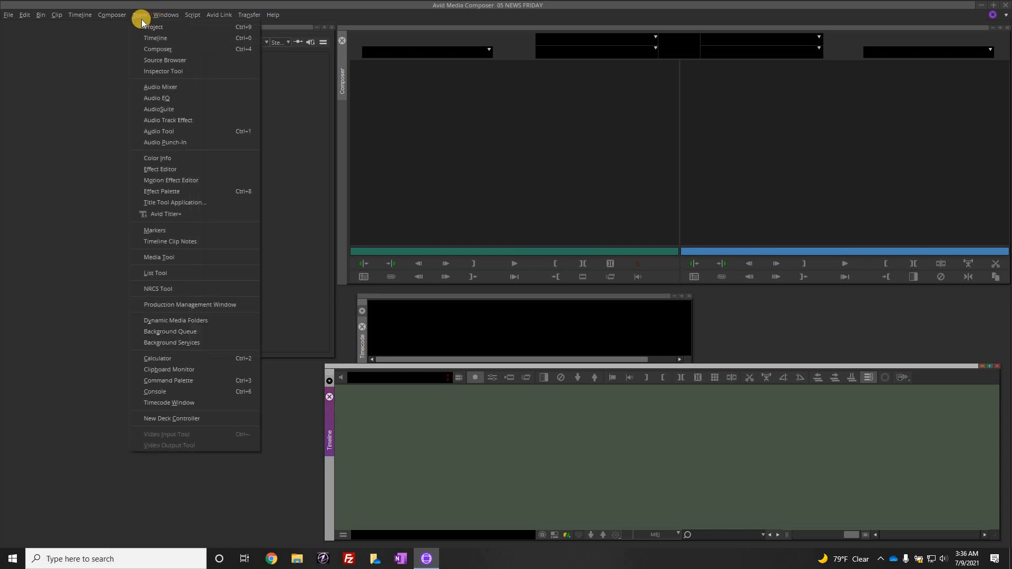
pyautogui.click(134, 27)
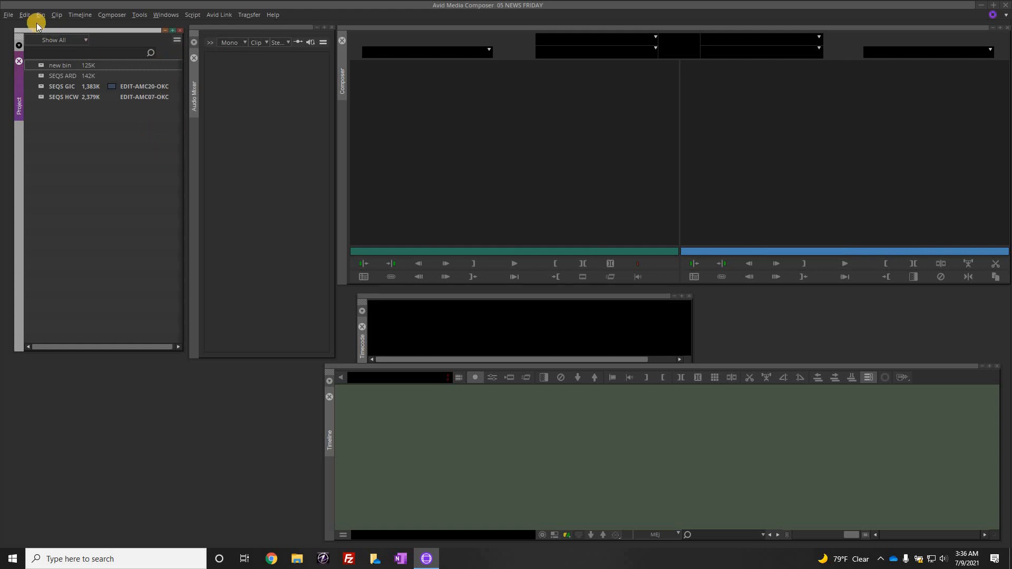
# - Open the project's Dynamic Relink settings and confirm them with Dynamic Relink and Override Working Settings with Target Settings enabled
pyautogui.click(9, 16)
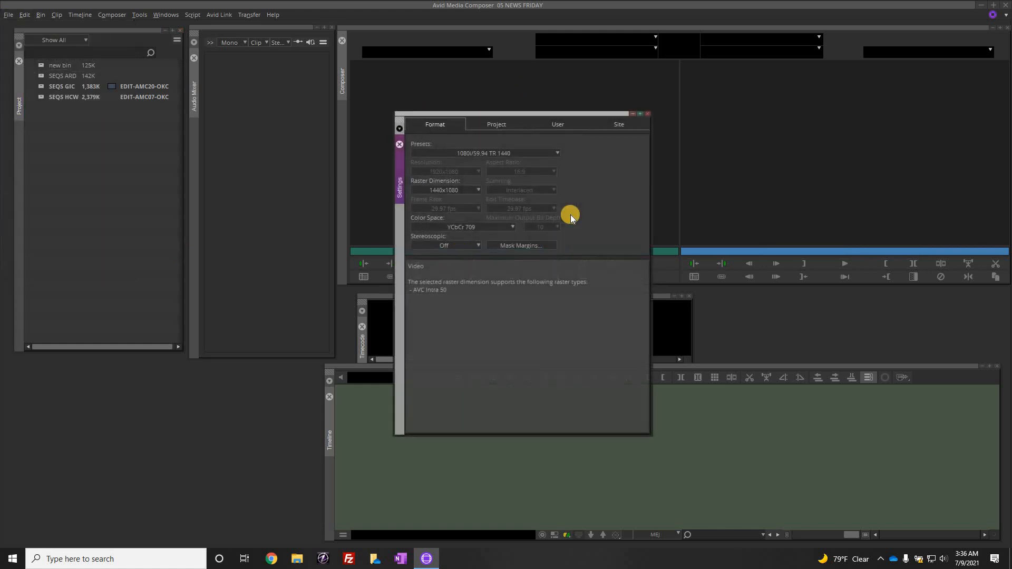
pyautogui.moveTo(553, 112); pyautogui.dragTo(444, 83)
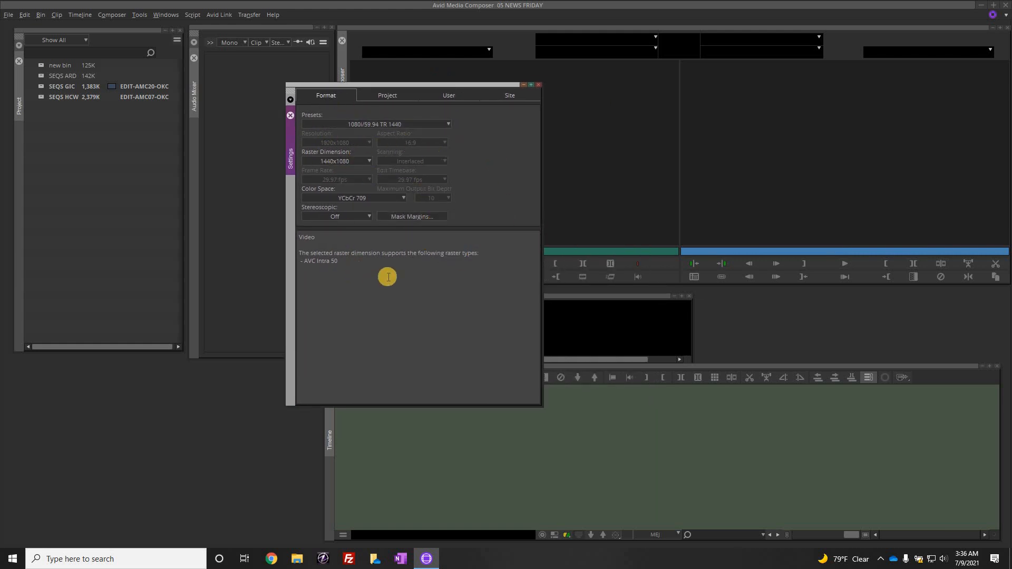
pyautogui.click(389, 95)
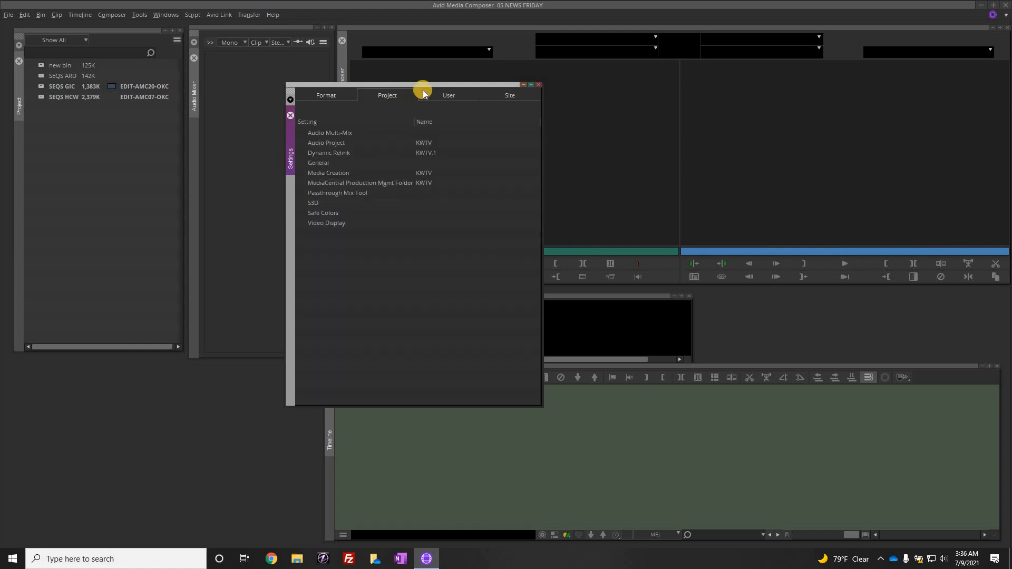
pyautogui.doubleClick(325, 154)
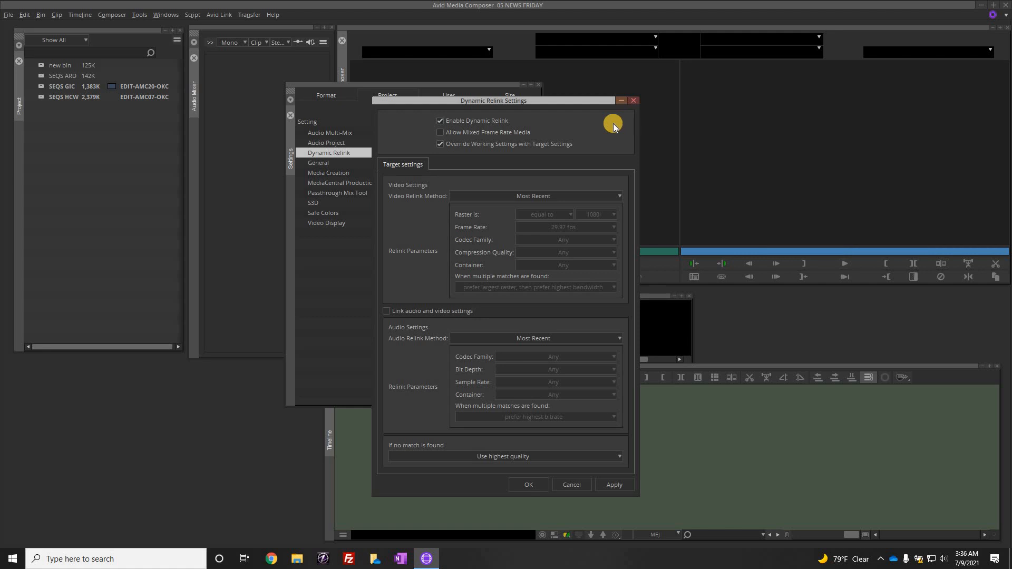
pyautogui.click(440, 144)
pyautogui.click(527, 489)
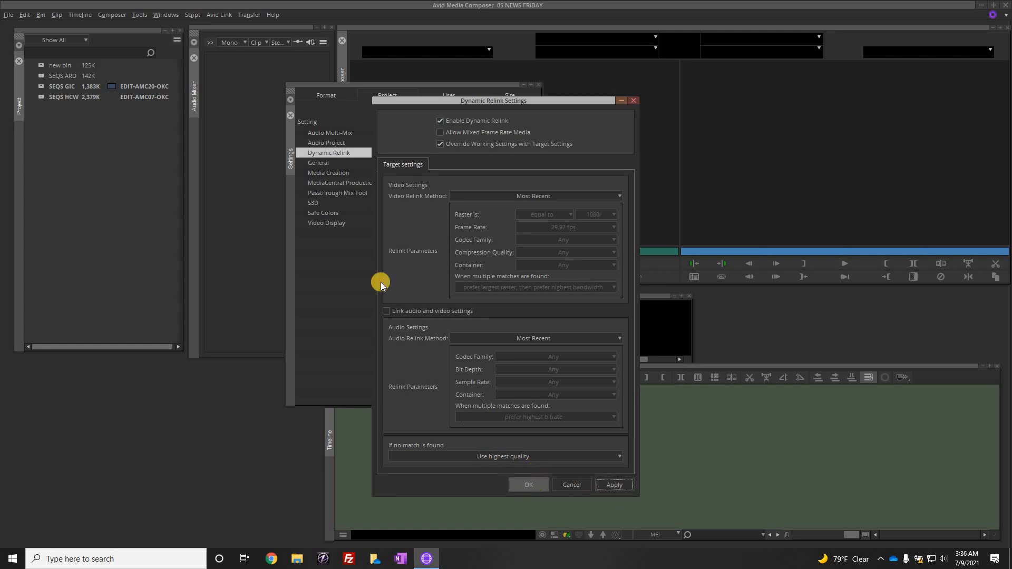
# - In the Media Creation settings for titles, apply AVC-Intra 50 video resolution to all categories and keep the Avid OP-Atom wrapper format
pyautogui.doubleClick(422, 175)
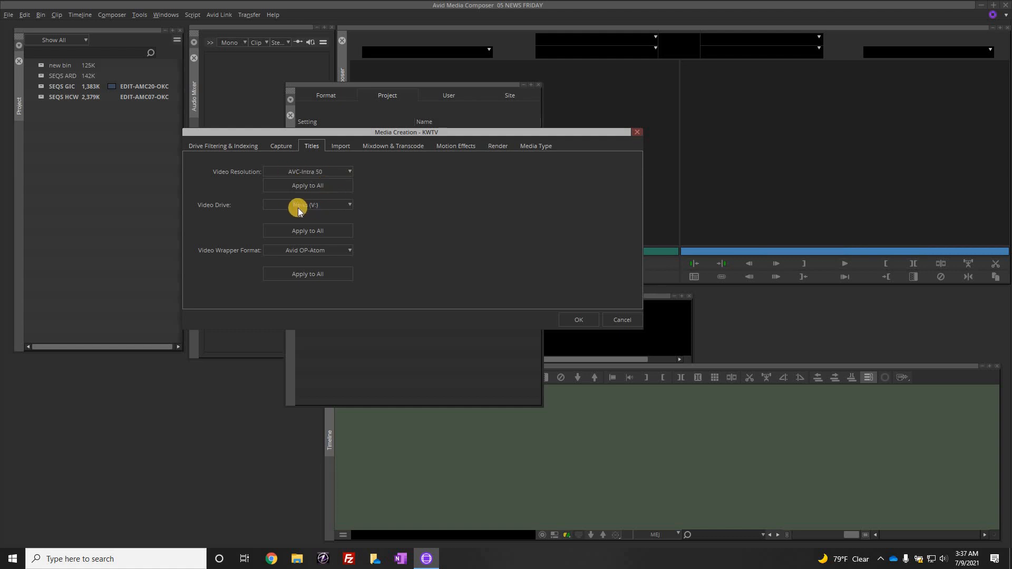
pyautogui.click(322, 185)
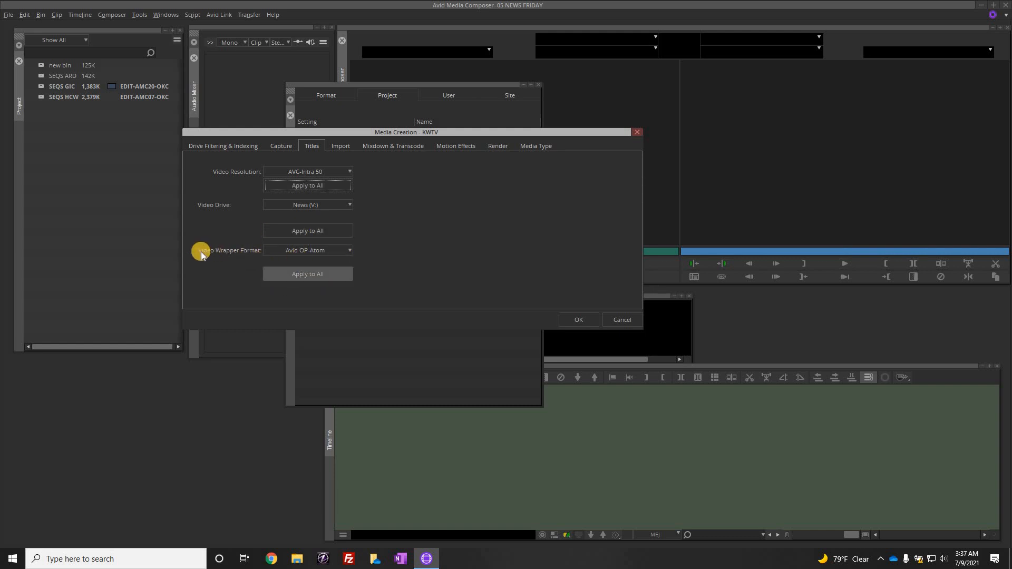
pyautogui.click(350, 251)
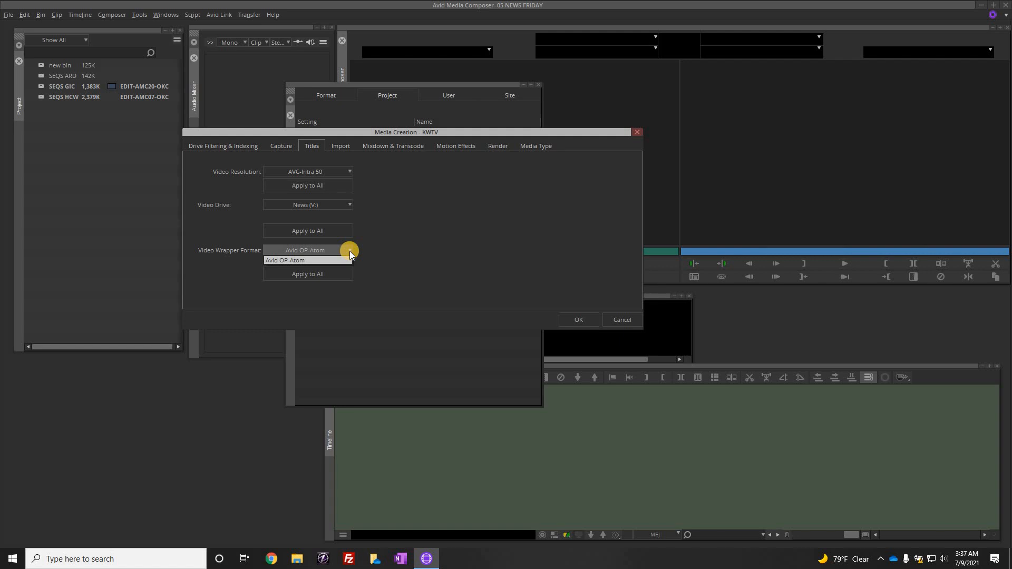
pyautogui.click(422, 247)
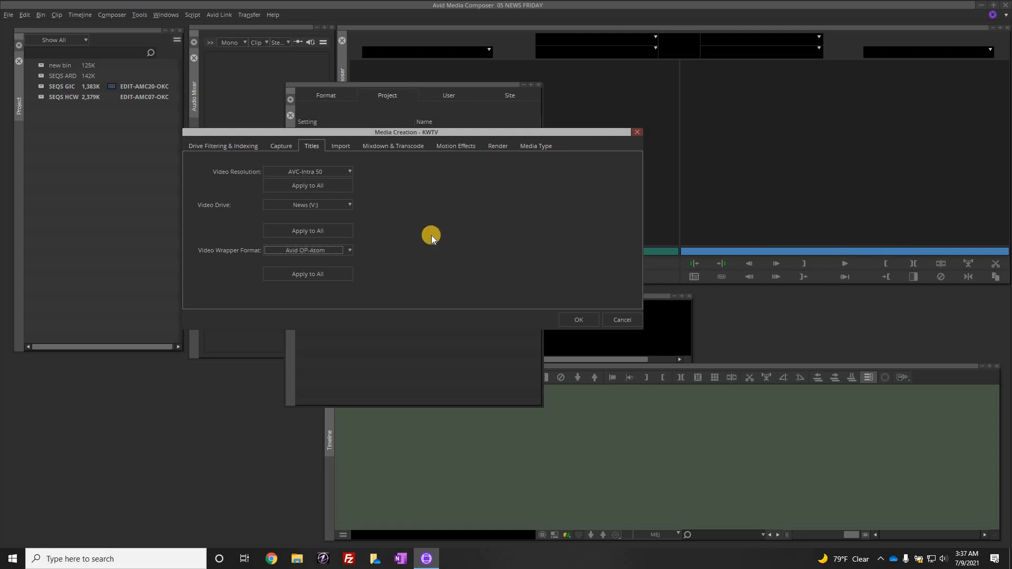
pyautogui.click(587, 320)
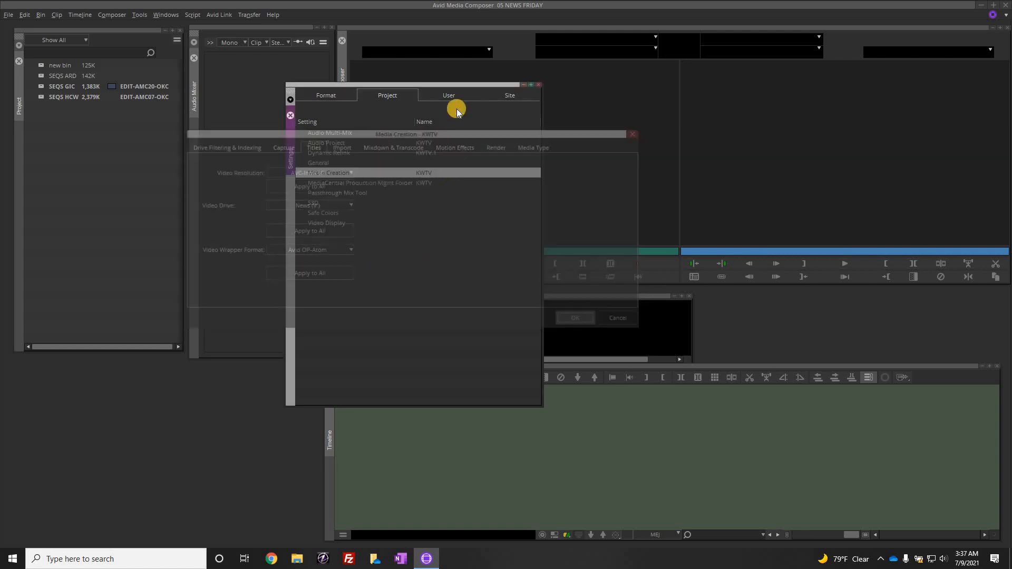
# - Collapse the Bin View, Export and ListToolSettings groups in the user settings list
pyautogui.click(448, 95)
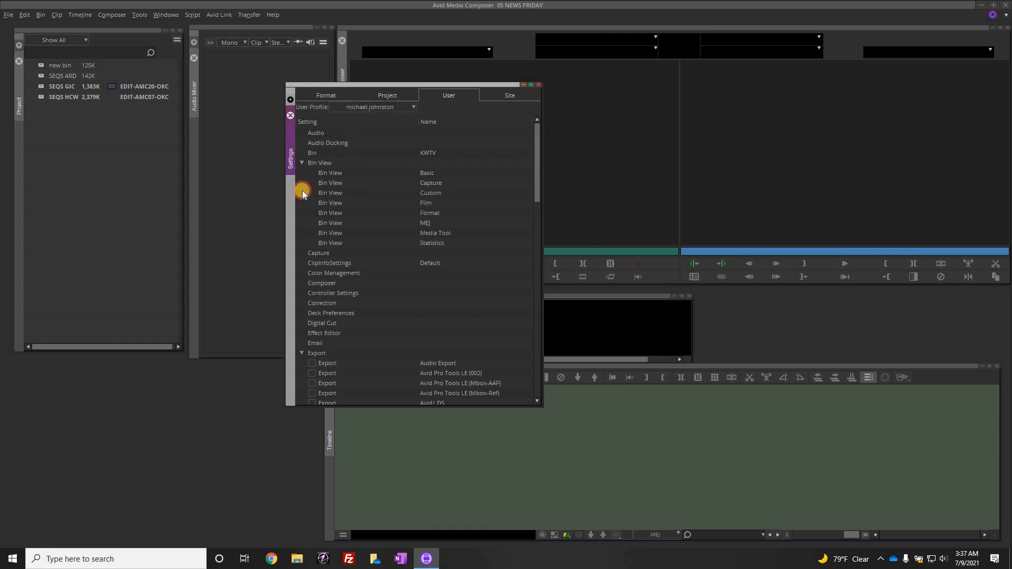
pyautogui.click(301, 162)
pyautogui.click(302, 272)
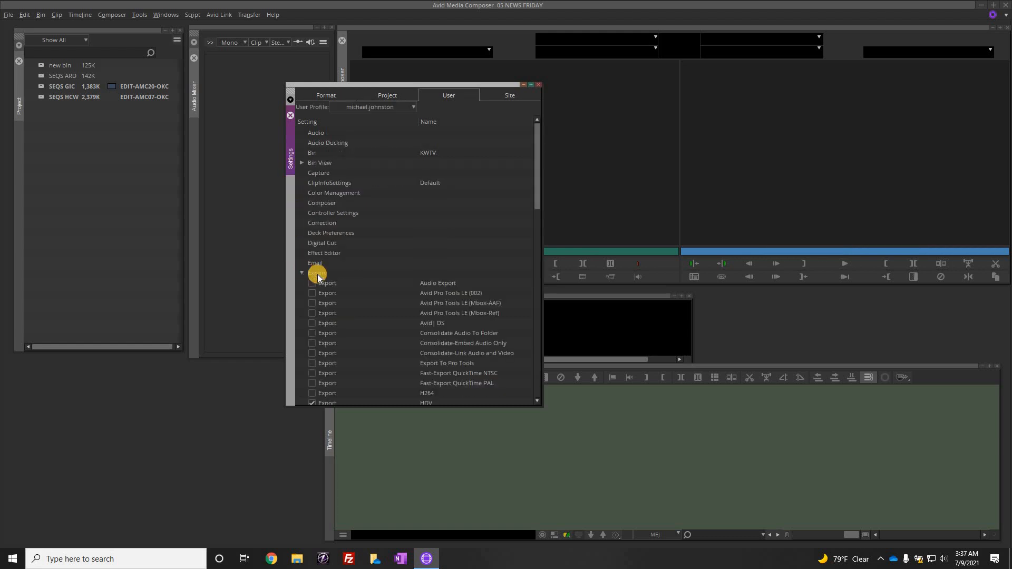
pyautogui.scroll(-3, 303, 232)
pyautogui.click(302, 233)
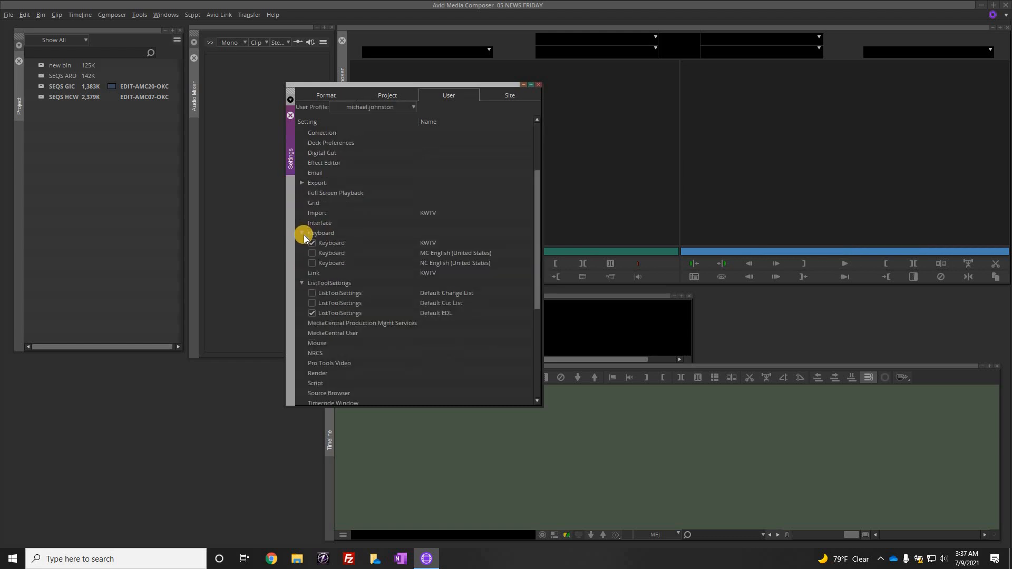
pyautogui.click(302, 284)
pyautogui.scroll(3, 405, 260)
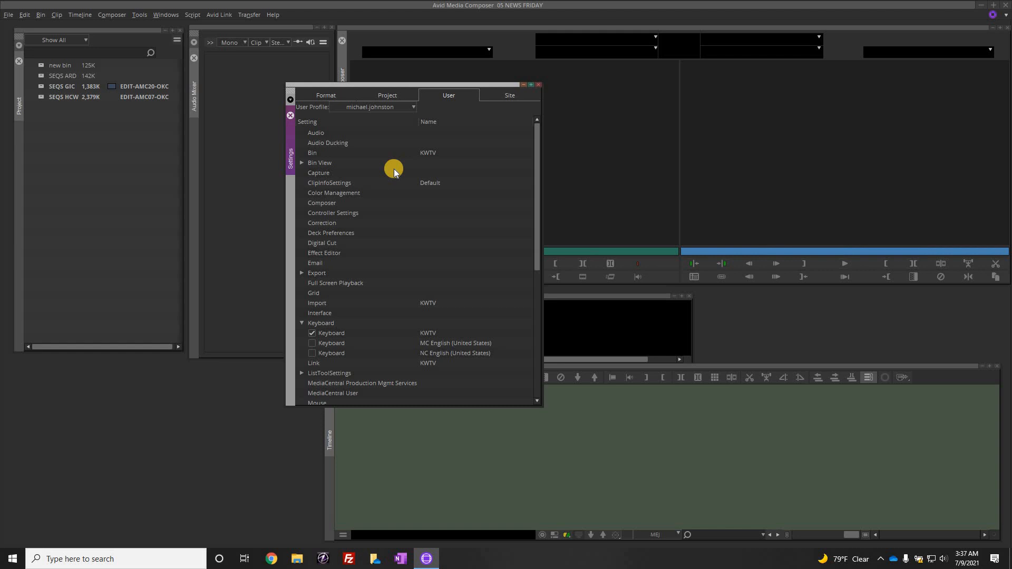
# - In the user Audio settings, use Alternating L/R as the default pan for mono tracks and close the settings
pyautogui.doubleClick(317, 134)
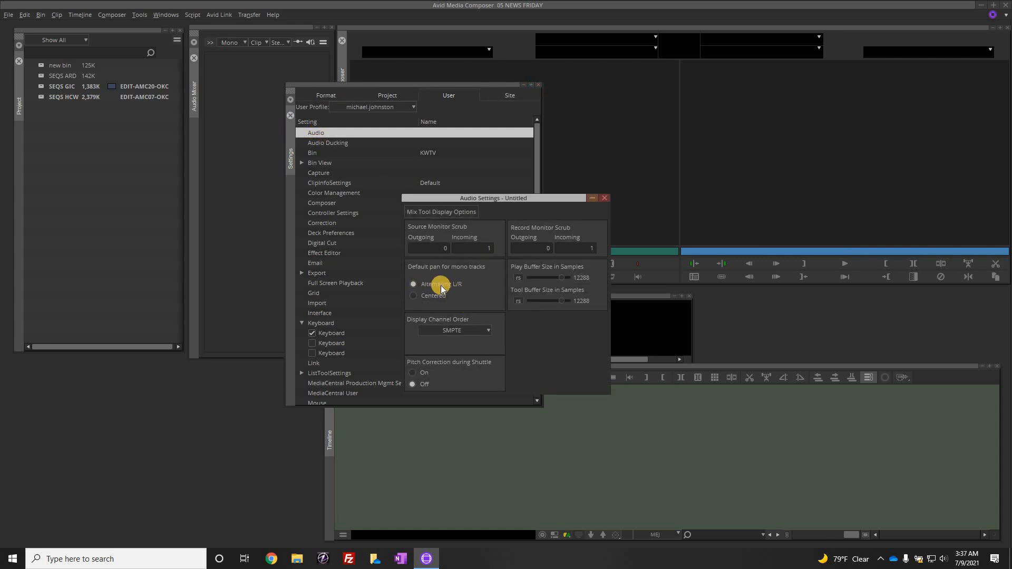
pyautogui.click(414, 285)
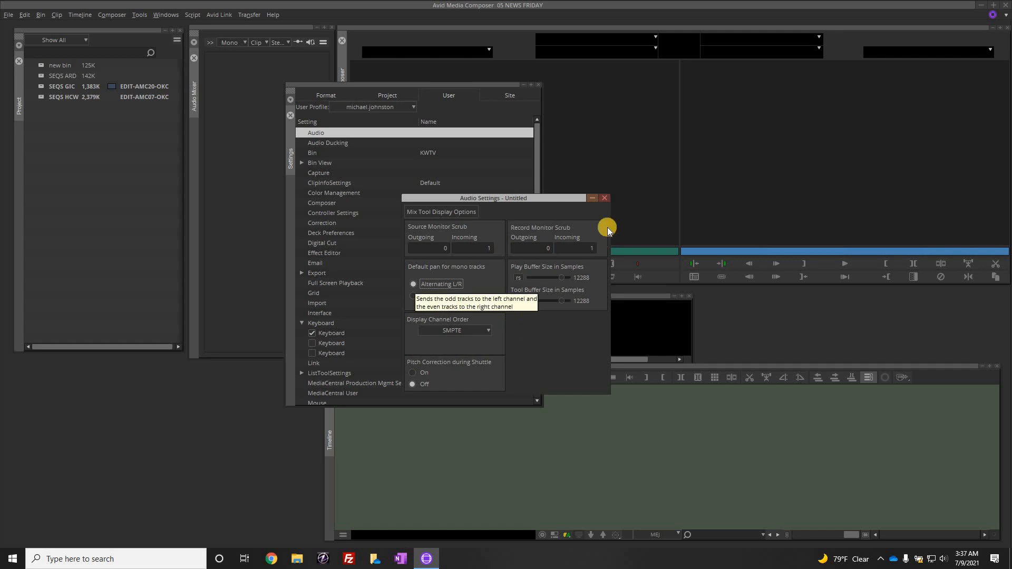
pyautogui.click(588, 200)
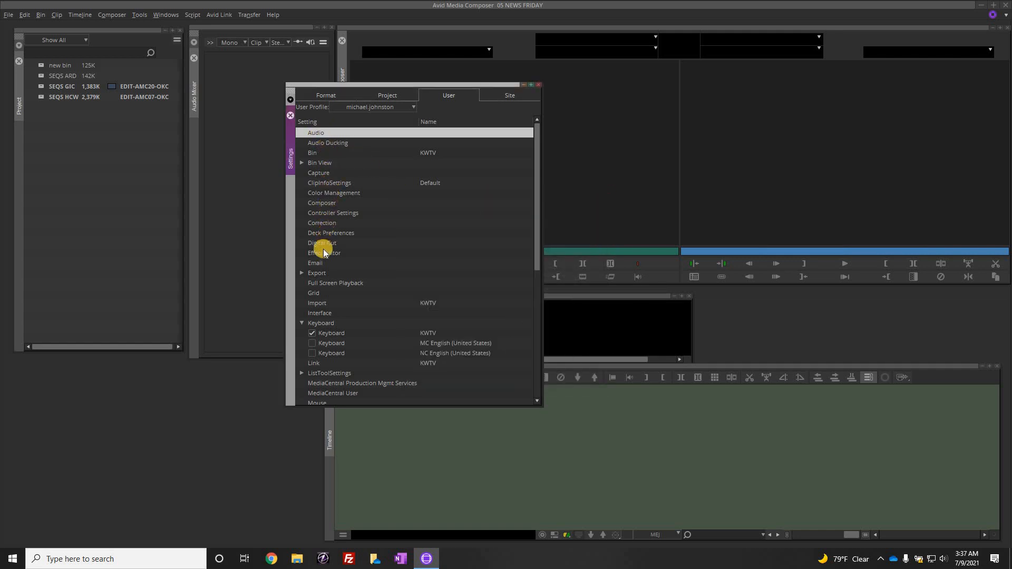
# - Review the audio options of the Import settings and confirm them with the attenuation/gain effect on import disabled
pyautogui.doubleClick(321, 303)
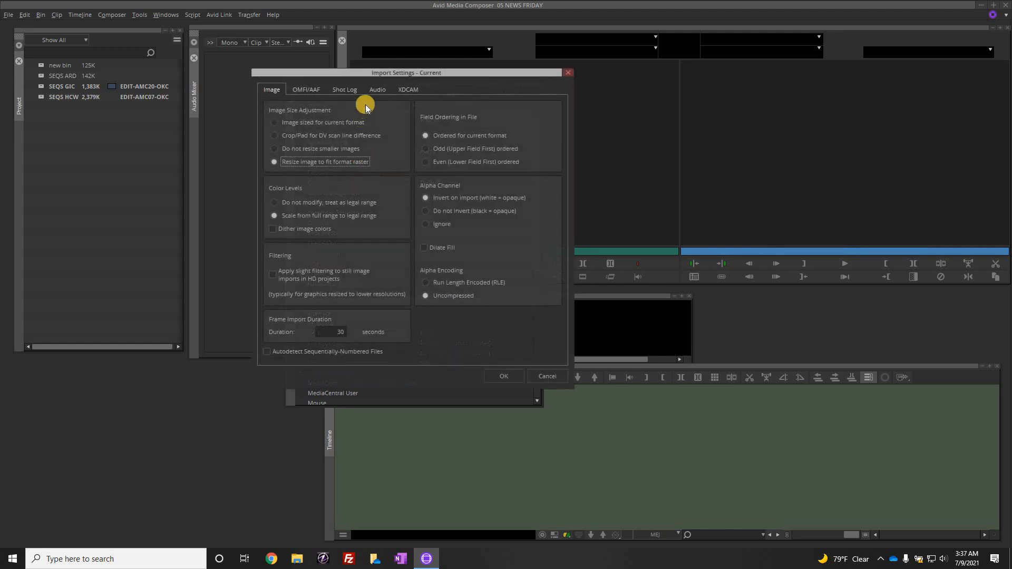
pyautogui.click(378, 88)
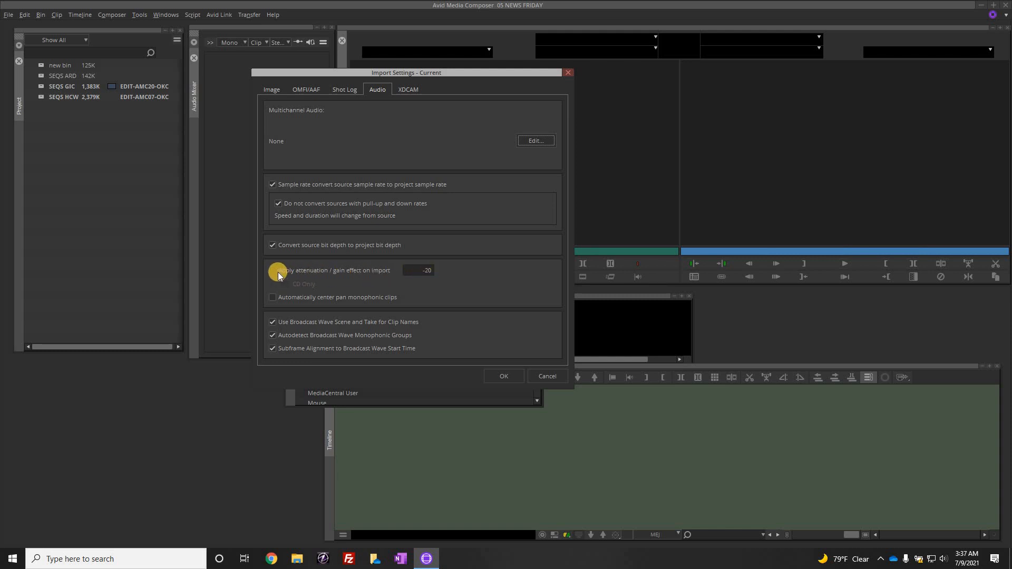
pyautogui.moveTo(275, 271)
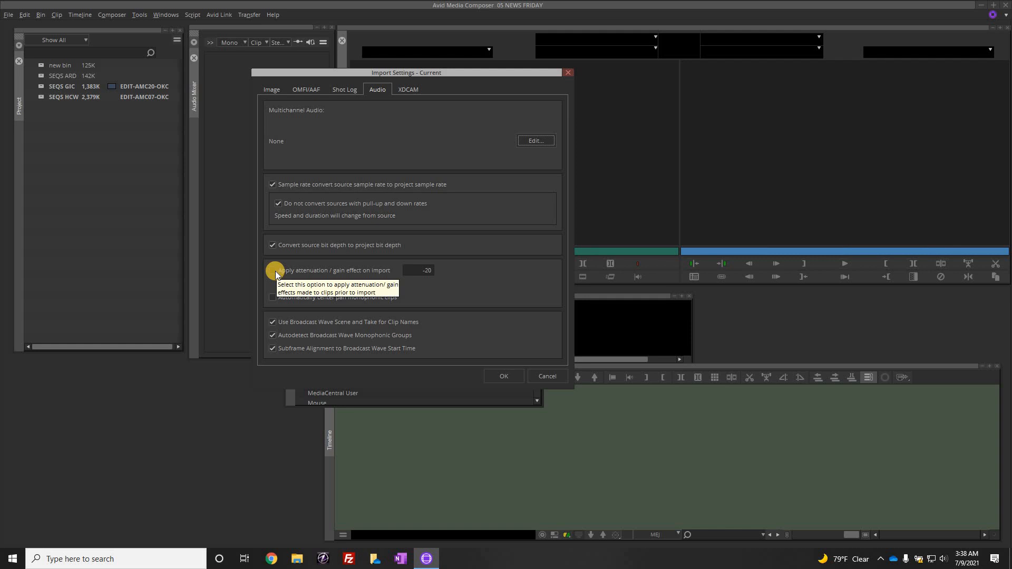
pyautogui.click(523, 379)
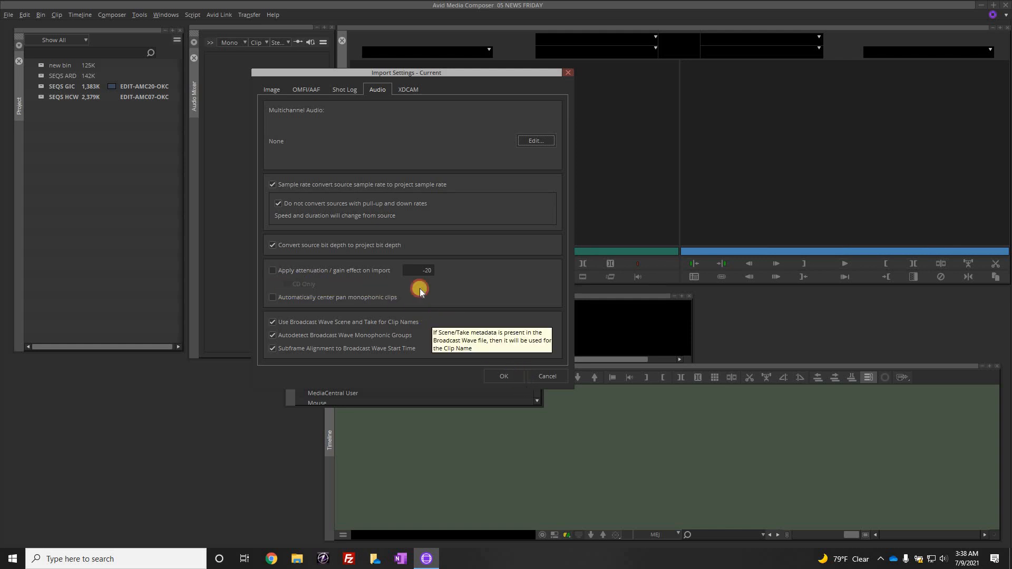
# - Review the Volume Mounting options of the Link settings and confirm them with automatic linking to volumes and Linked Media Management enabled
pyautogui.scroll(-1, 381, 324)
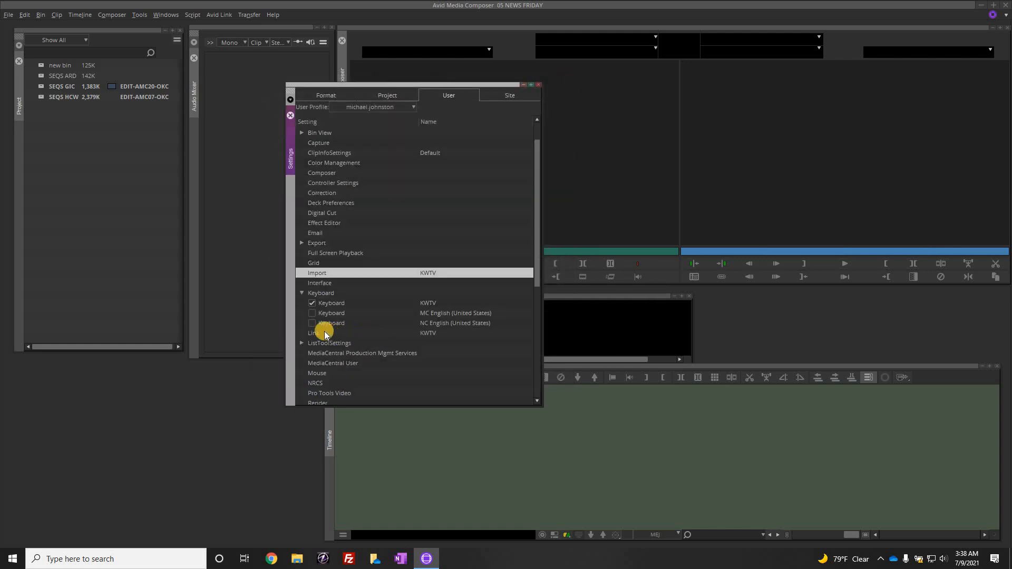
pyautogui.doubleClick(343, 333)
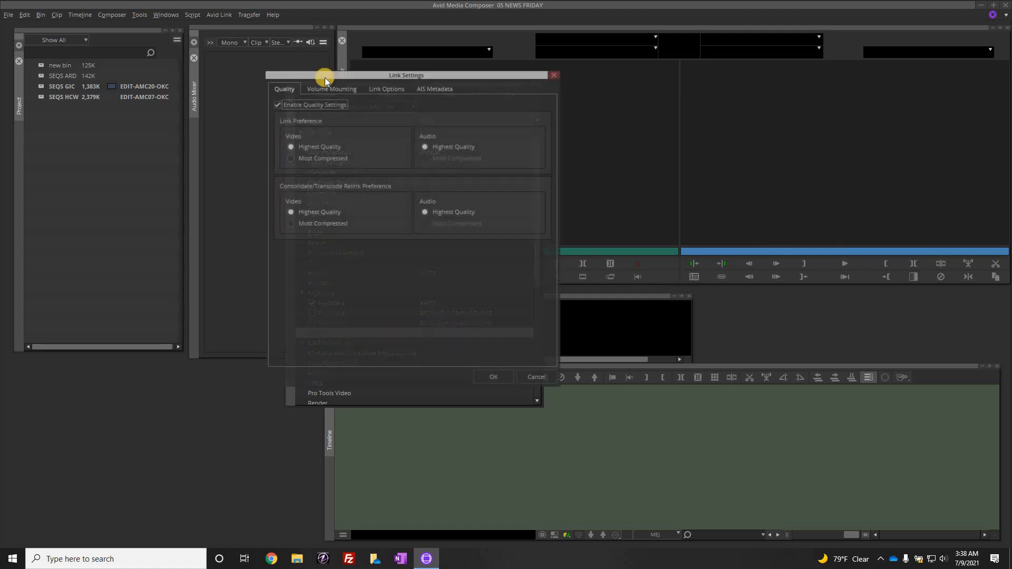
pyautogui.click(331, 87)
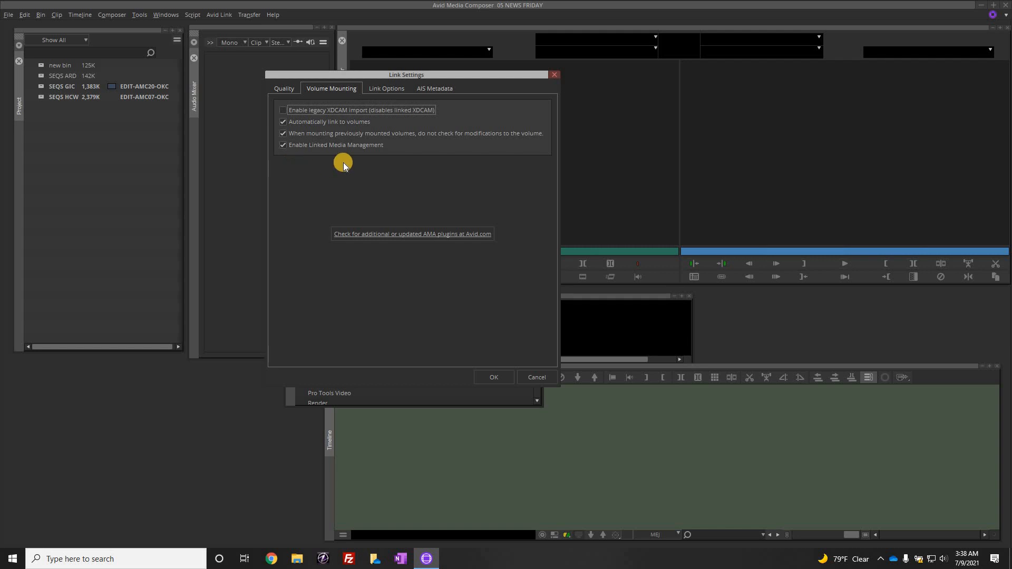
pyautogui.click(493, 378)
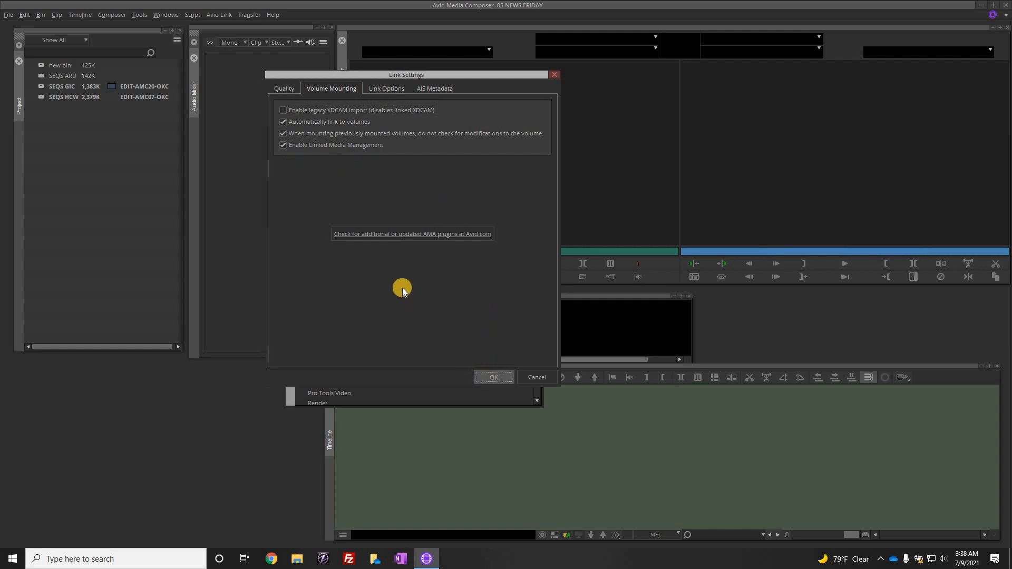
# - Review the NRCS settings for the iNEWS server and confirm them with automatic update from server enabled
pyautogui.scroll(-1, 362, 282)
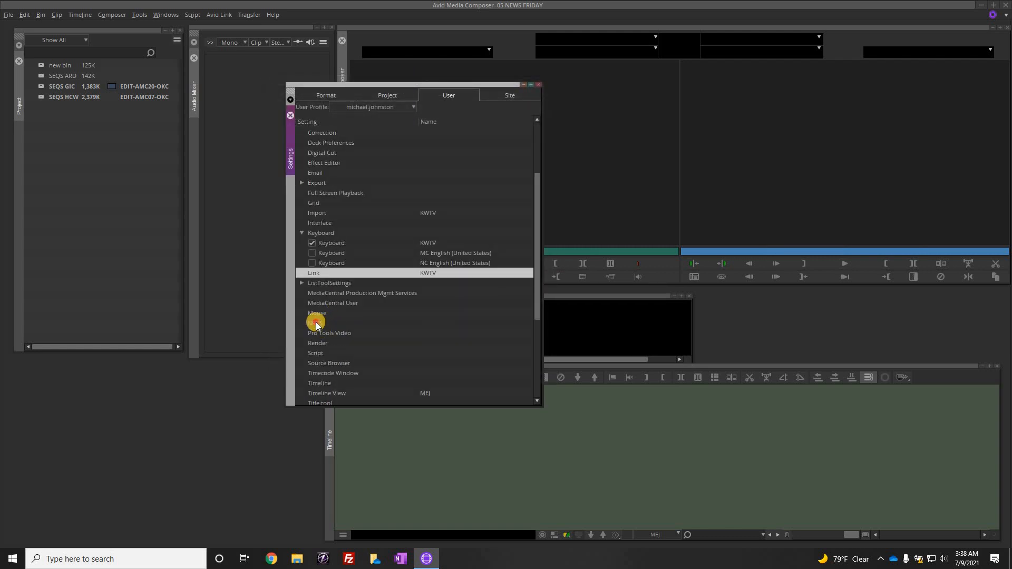
pyautogui.doubleClick(315, 323)
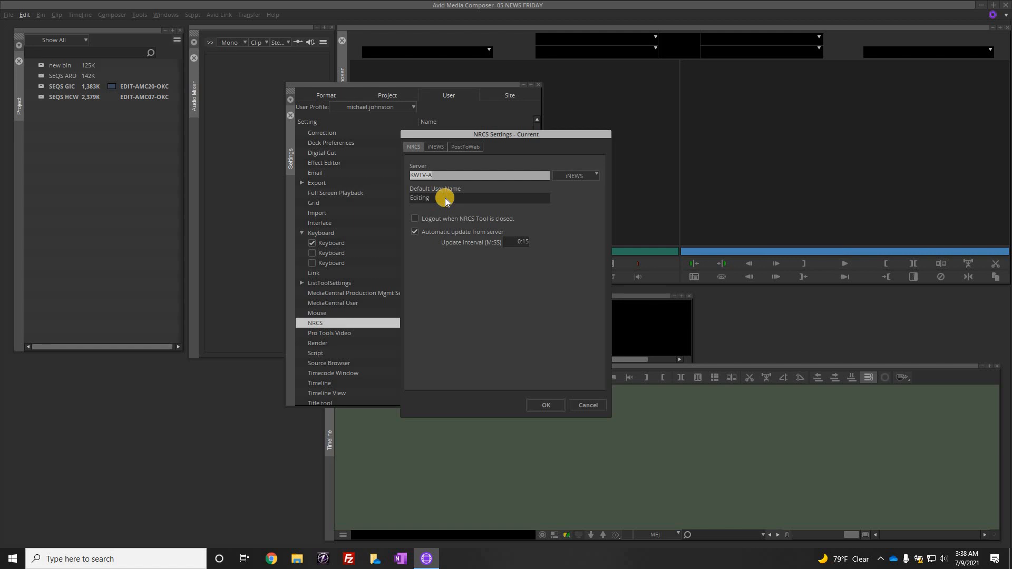
pyautogui.click(547, 405)
# - Confirm the Transfer settings with stereo output and Transcode before sending to playback enabled, and close the Settings window
pyautogui.scroll(-1, 430, 317)
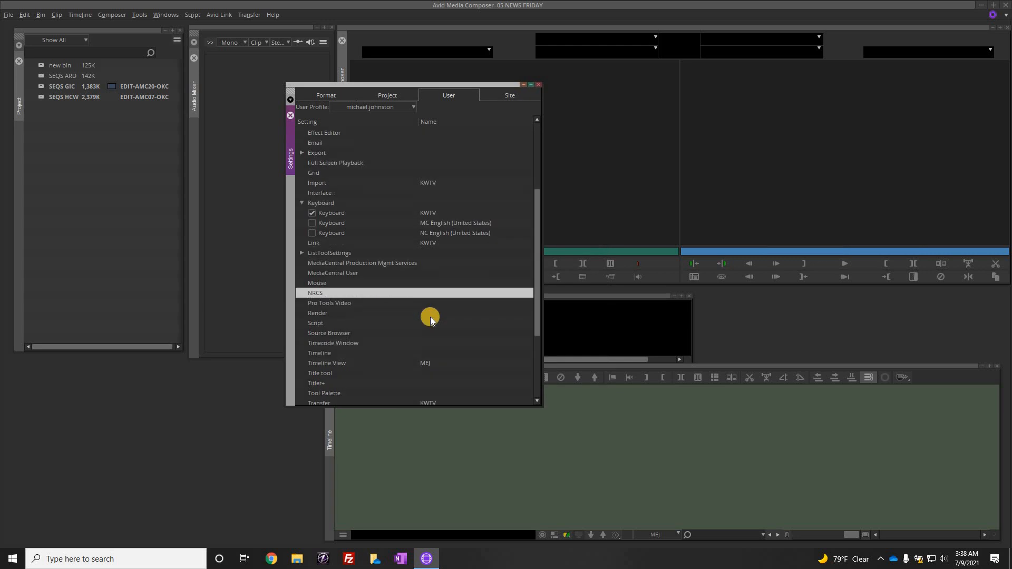
pyautogui.scroll(-1, 431, 317)
pyautogui.scroll(-1, 316, 368)
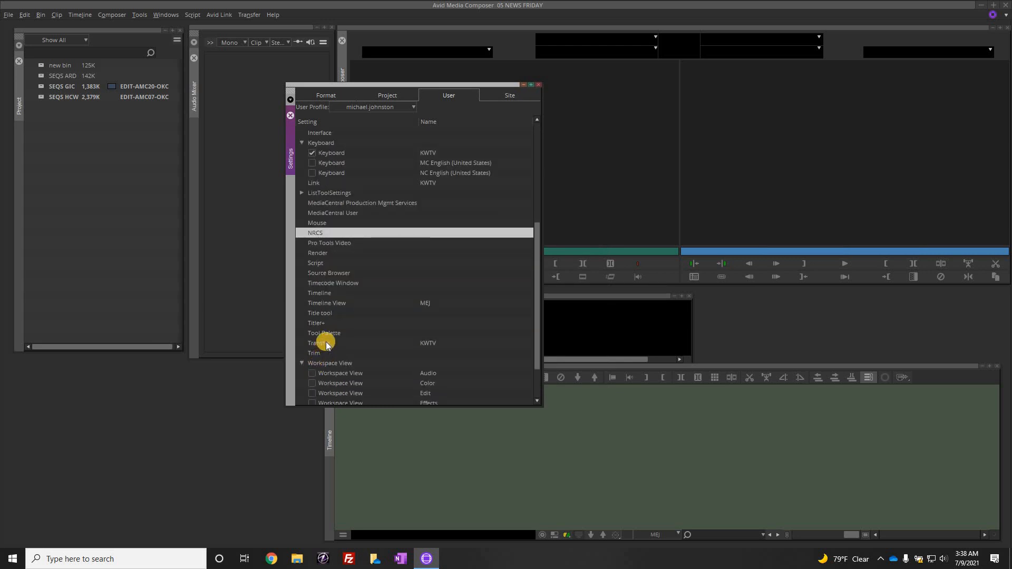
pyautogui.doubleClick(323, 344)
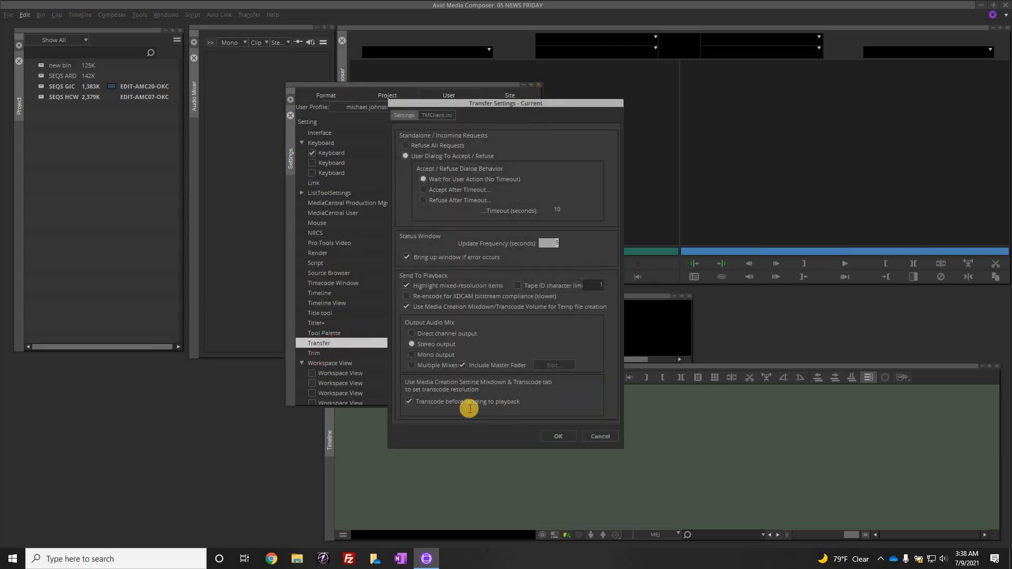
pyautogui.click(409, 402)
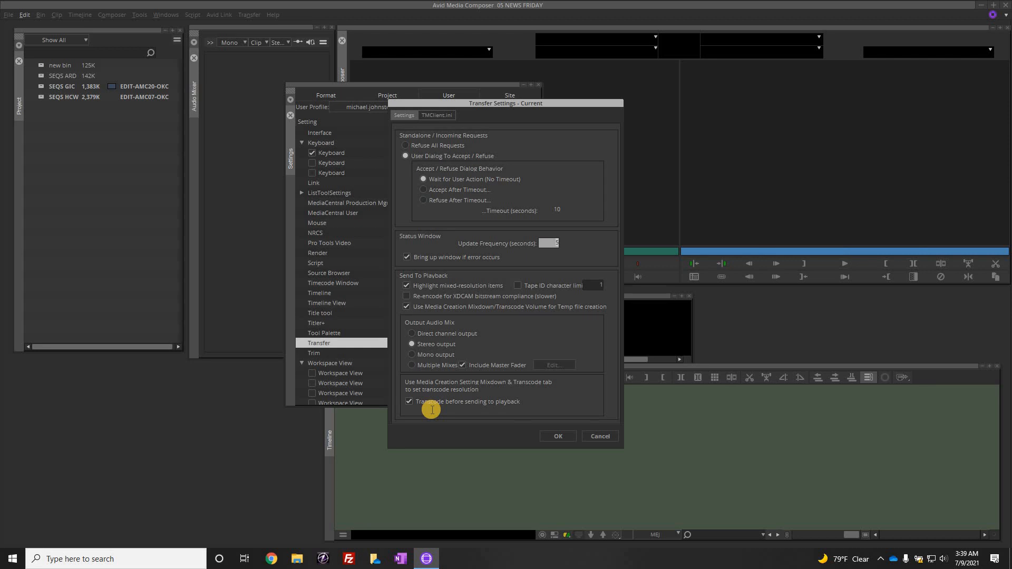
pyautogui.click(560, 437)
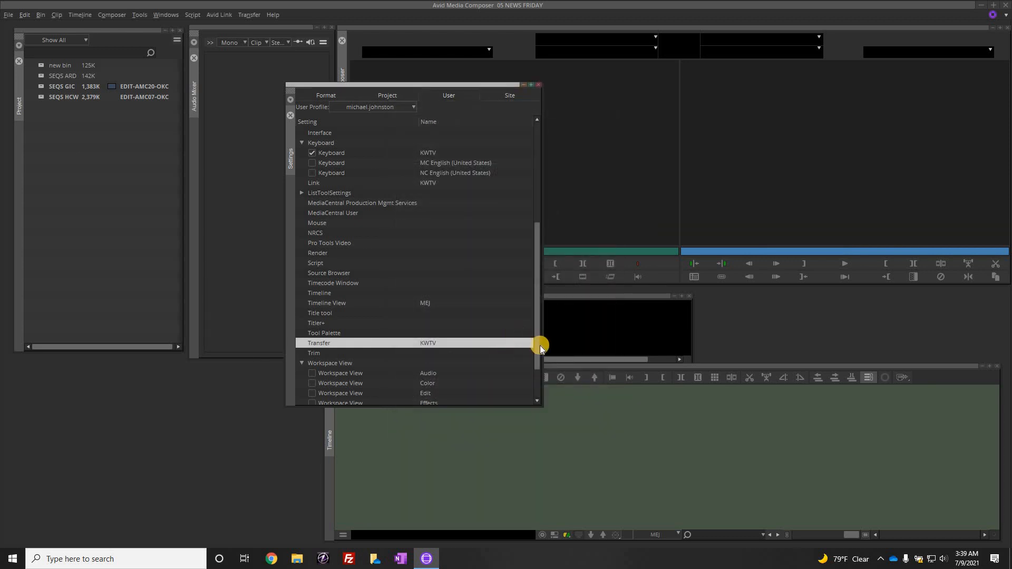
pyautogui.click(537, 346)
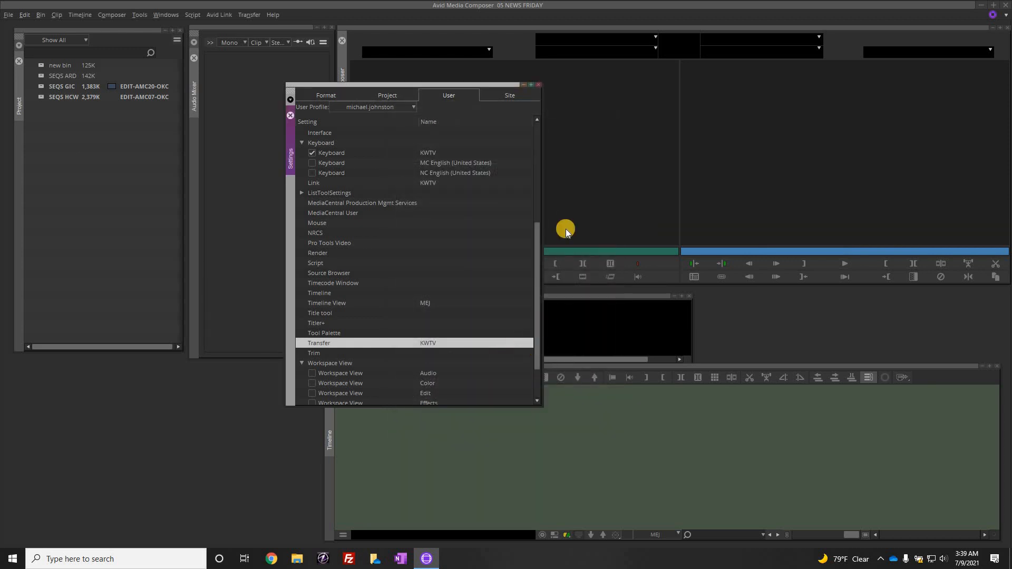
pyautogui.click(540, 90)
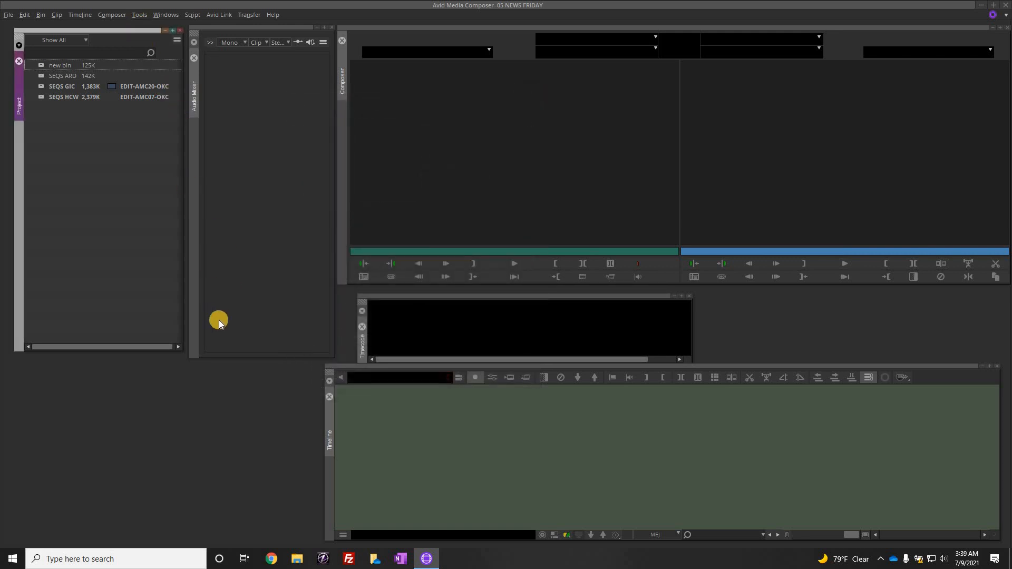
# - Open the Production Management window and enlarge it in width and height
pyautogui.click(139, 15)
pyautogui.click(217, 305)
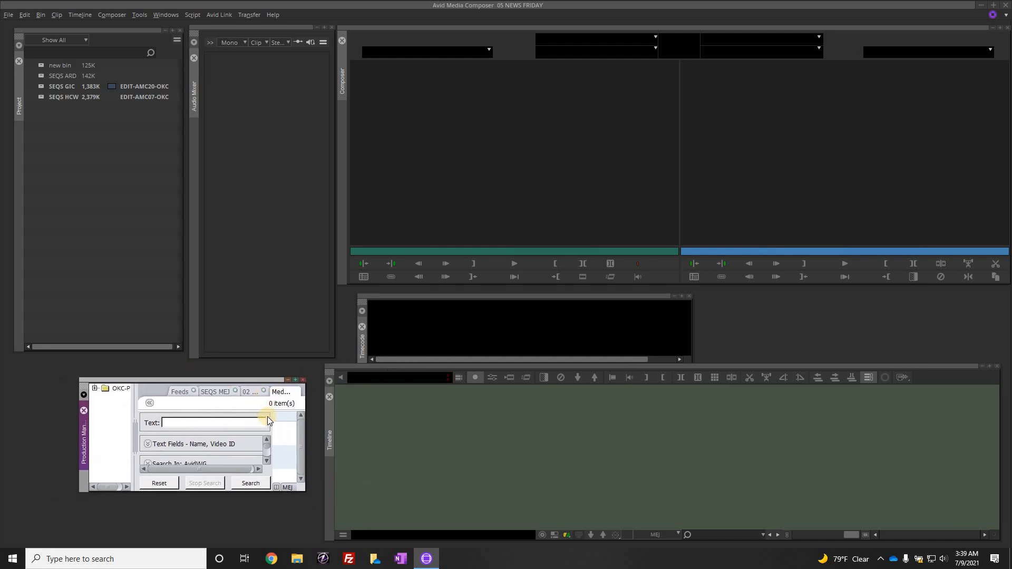
pyautogui.moveTo(261, 417); pyautogui.dragTo(548, 411)
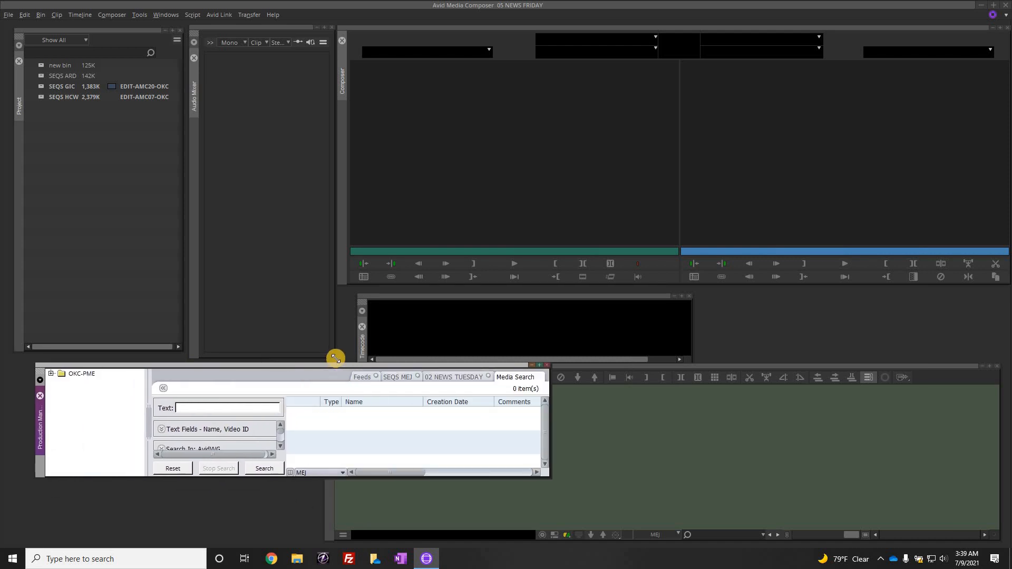
pyautogui.moveTo(258, 478); pyautogui.dragTo(251, 537)
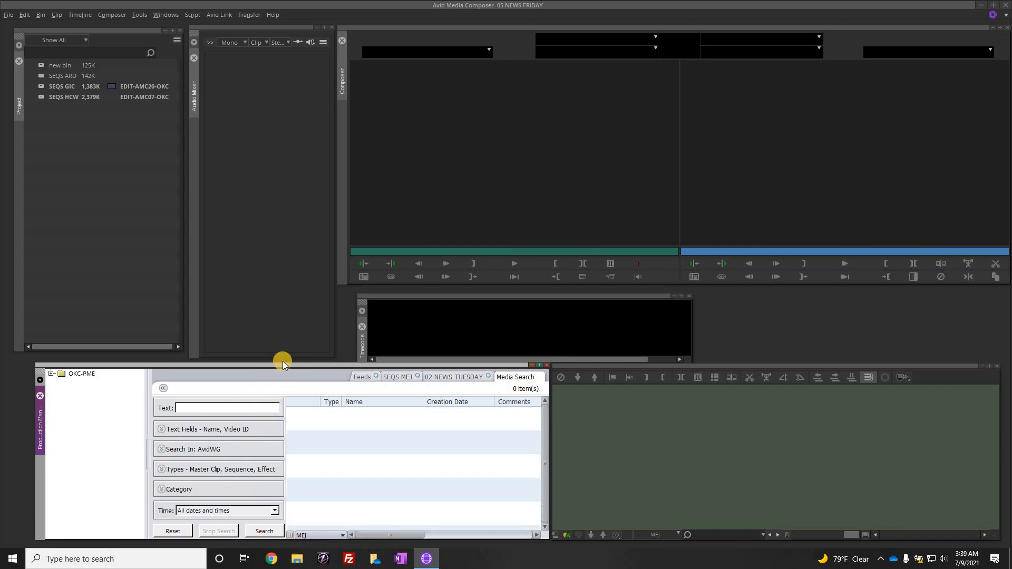
pyautogui.moveTo(283, 364); pyautogui.dragTo(293, 200)
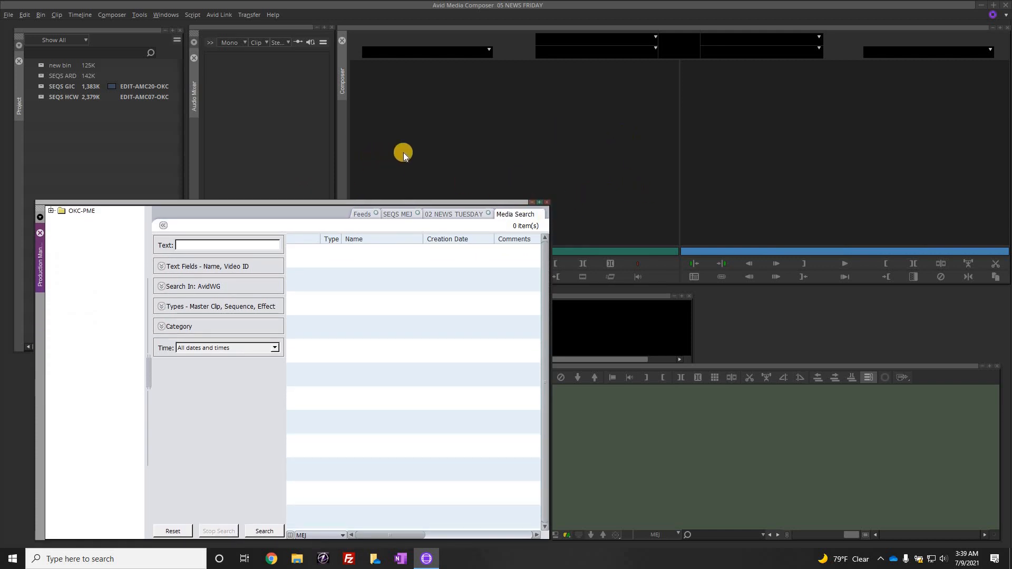
# - Expand OKC-PME and its Incoming Media folder, and open the Feeds folder
pyautogui.doubleClick(85, 211)
pyautogui.doubleClick(96, 237)
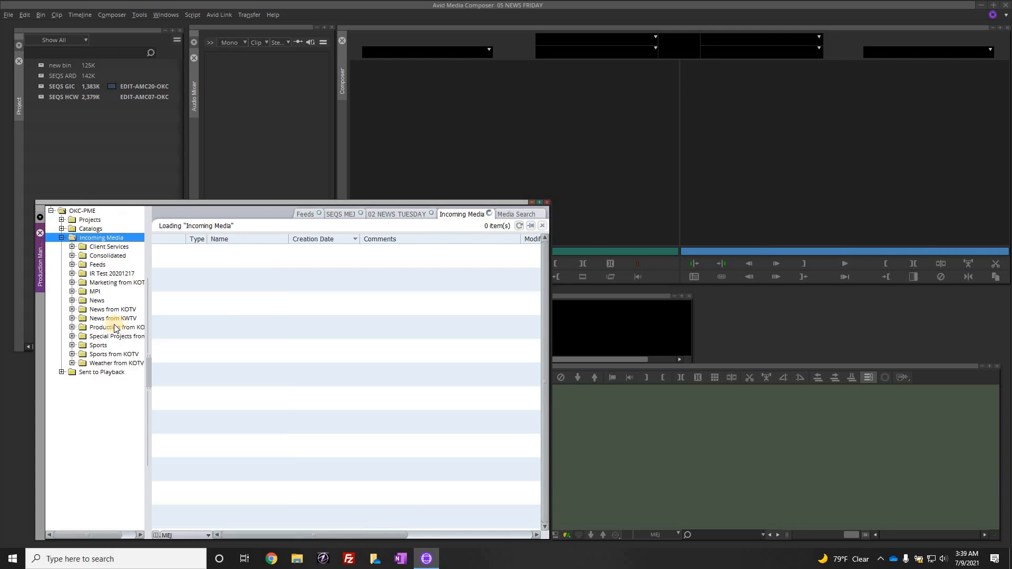
pyautogui.doubleClick(101, 264)
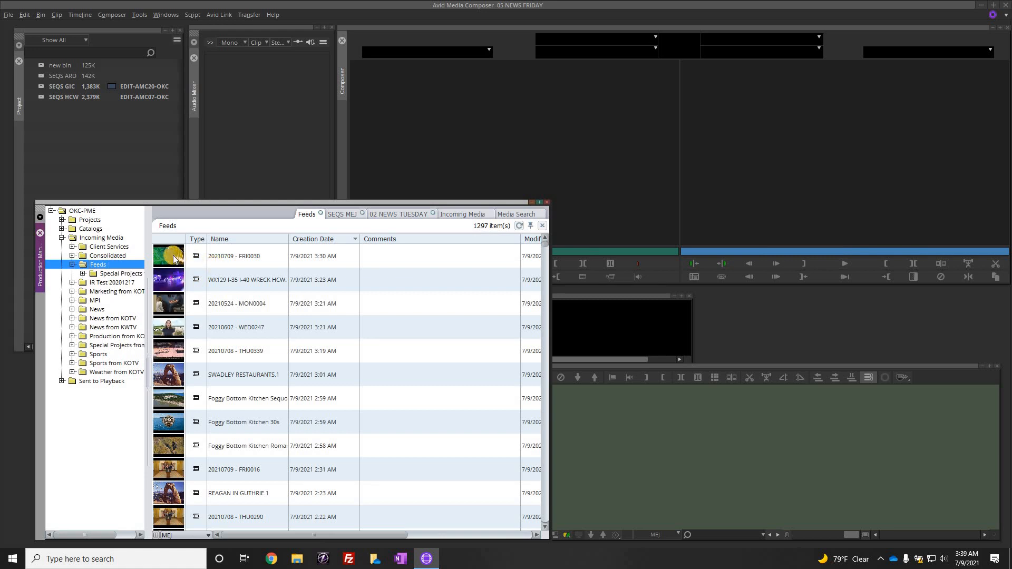
# - Load the 20210709 - FRI0030 clip from Feeds into the source monitor and scrub through it
pyautogui.click(174, 259)
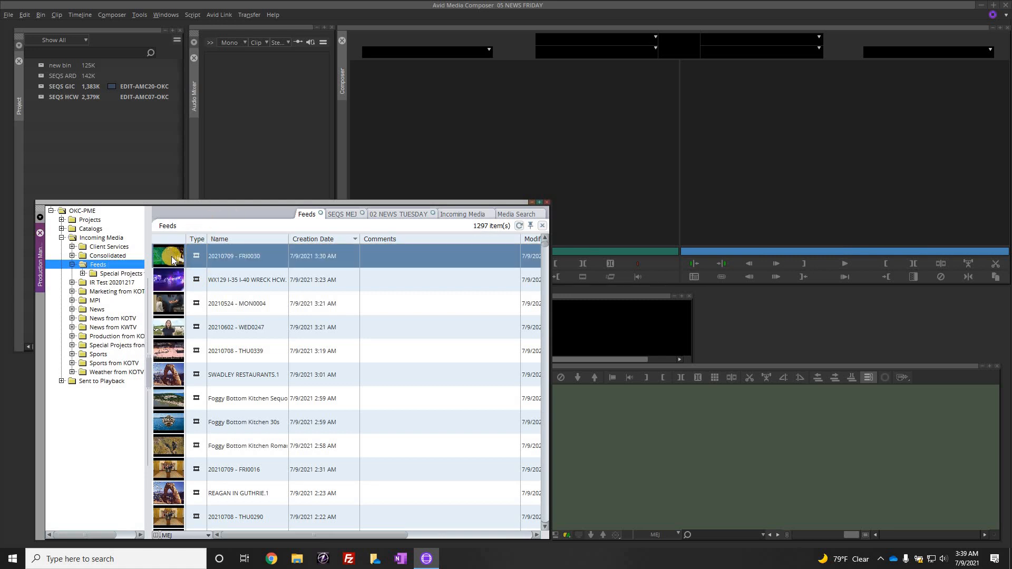
pyautogui.moveTo(174, 259); pyautogui.dragTo(399, 259)
pyautogui.click(476, 251)
pyautogui.moveTo(625, 252); pyautogui.dragTo(510, 251)
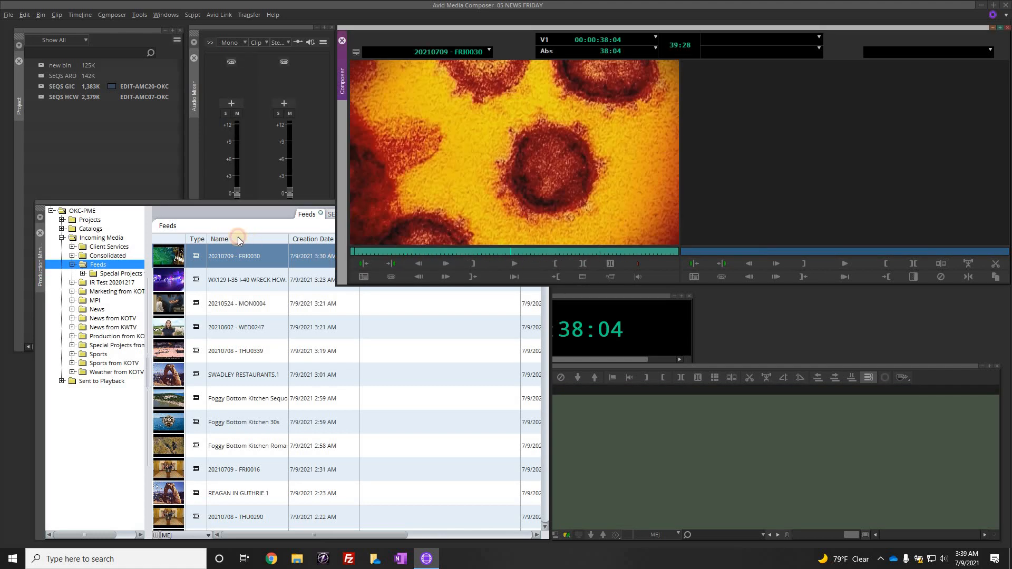
# - Reduce the height of the Production Management window so it clears the Composer and Timecode windows
pyautogui.click(248, 203)
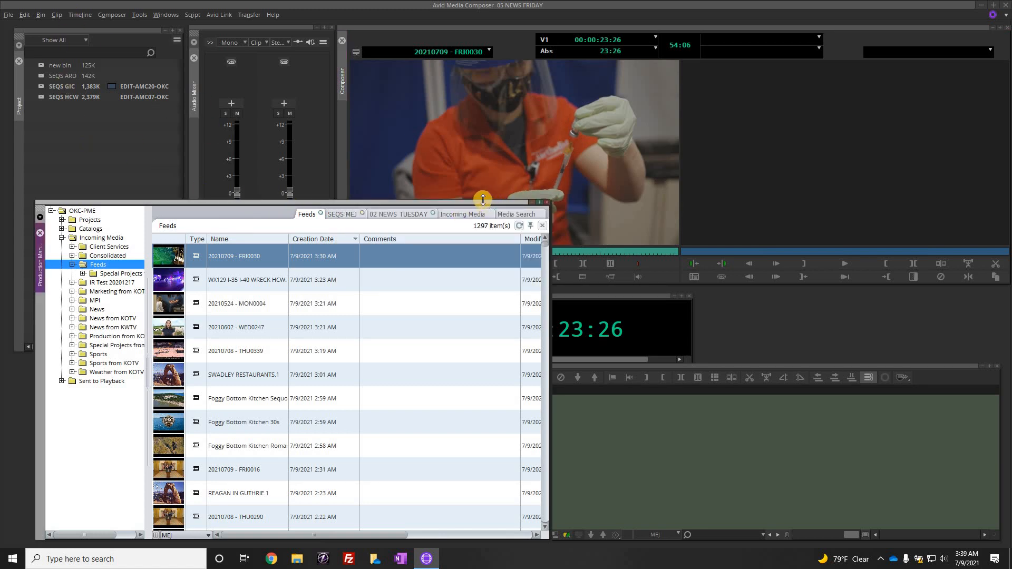
pyautogui.moveTo(484, 202); pyautogui.dragTo(462, 368)
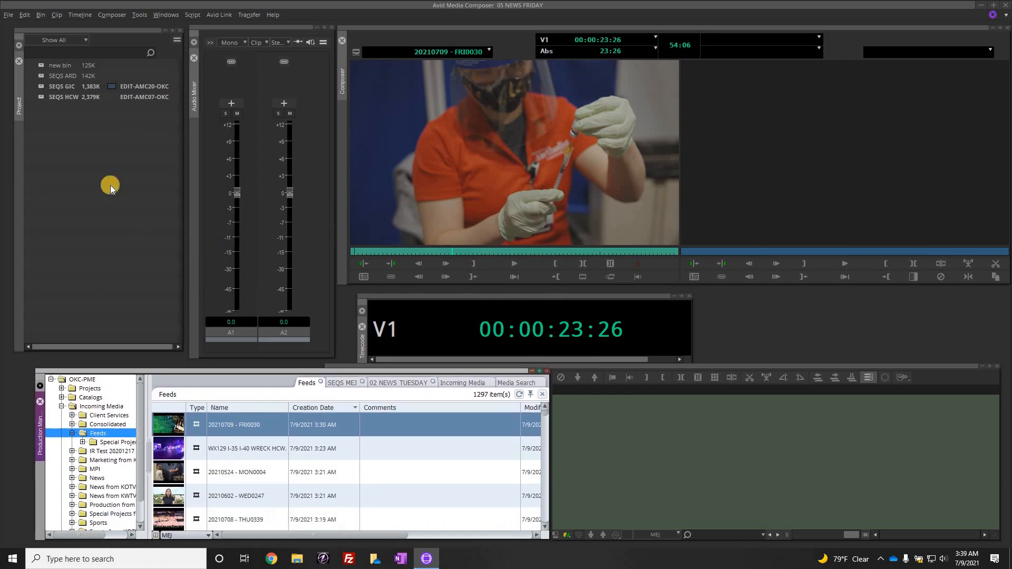
# - Create a new bin in the project, then lengthen its window and reposition it beside the project's bin list
pyautogui.rightClick(84, 221)
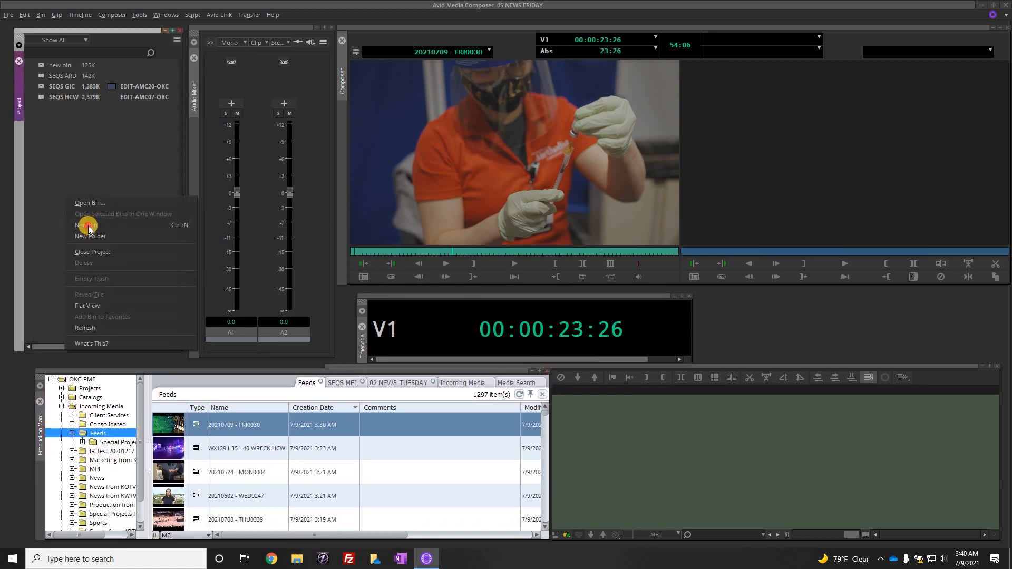
pyautogui.click(112, 238)
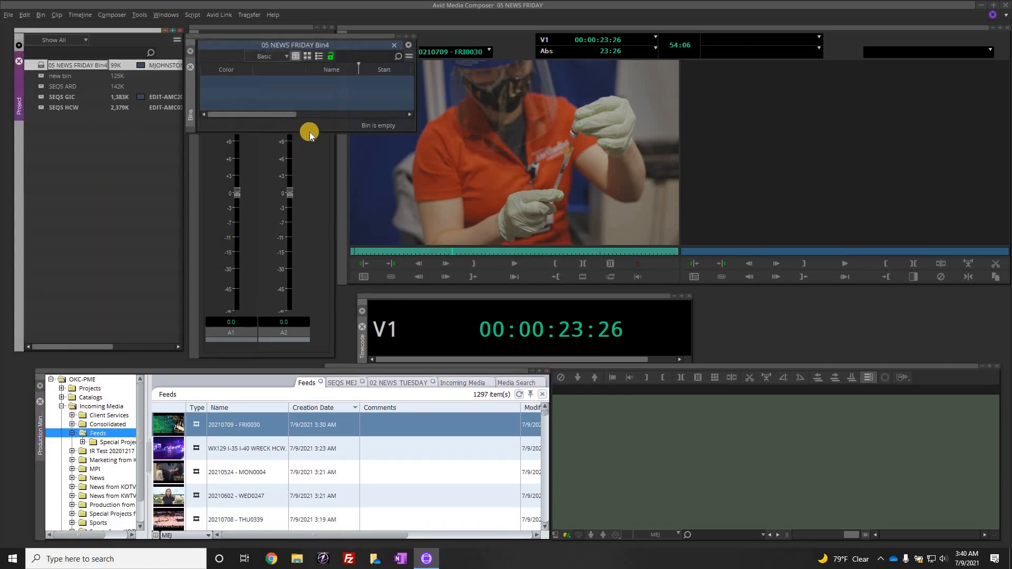
pyautogui.moveTo(310, 133); pyautogui.dragTo(286, 339)
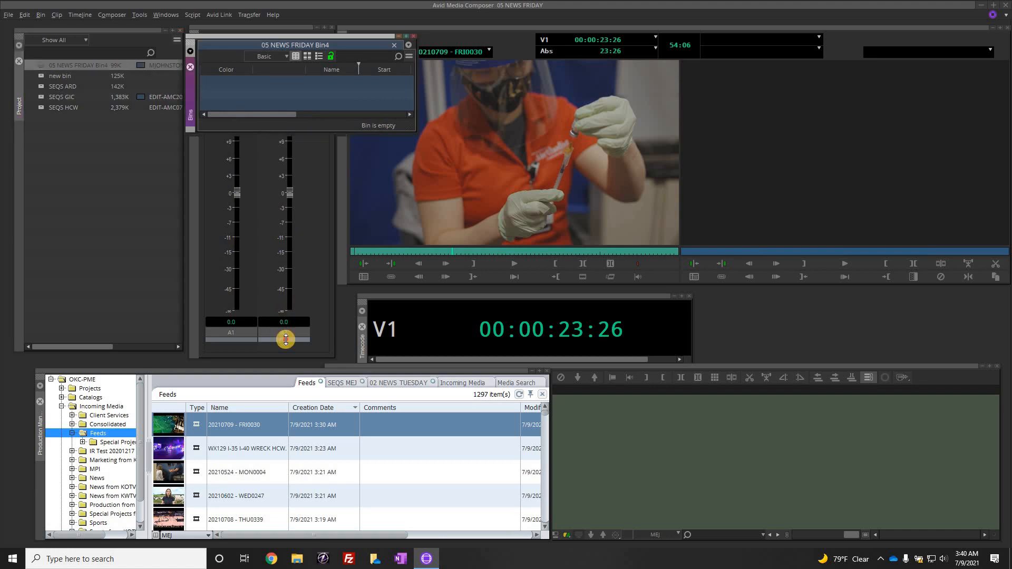
pyautogui.moveTo(328, 41); pyautogui.dragTo(281, 31)
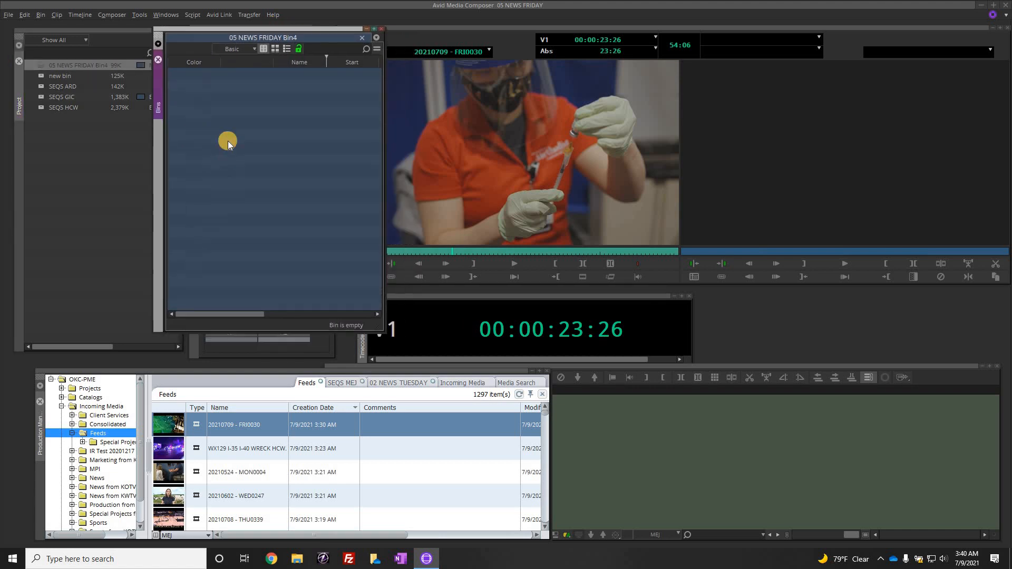
# - Create a new sequence in the new bin
pyautogui.rightClick(245, 164)
pyautogui.click(241, 192)
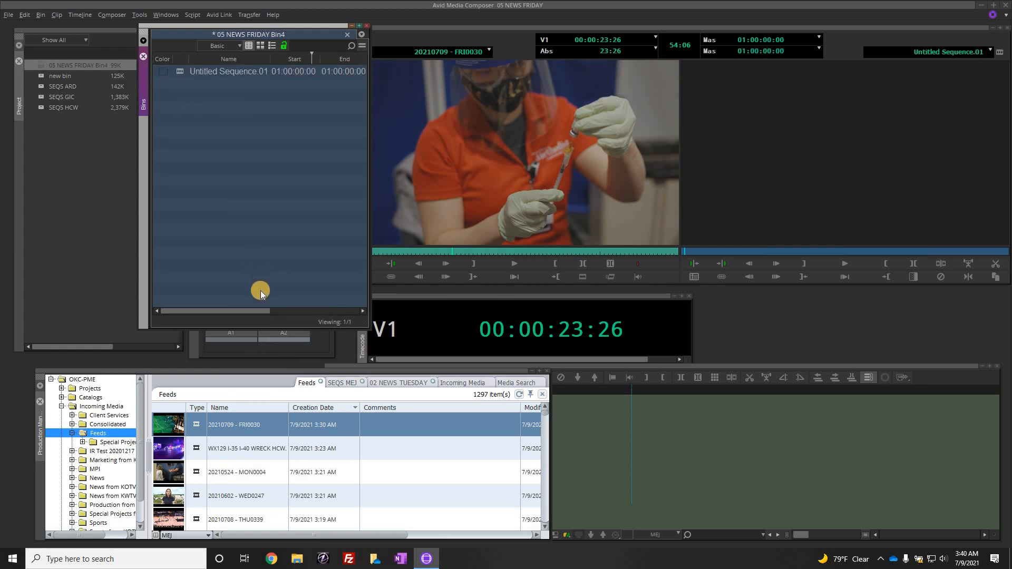
# - Add the 20210709 - FRI0030 clip from Feeds to the new bin and clear the Production Management window off the Timeline
pyautogui.moveTo(174, 427); pyautogui.dragTo(238, 201)
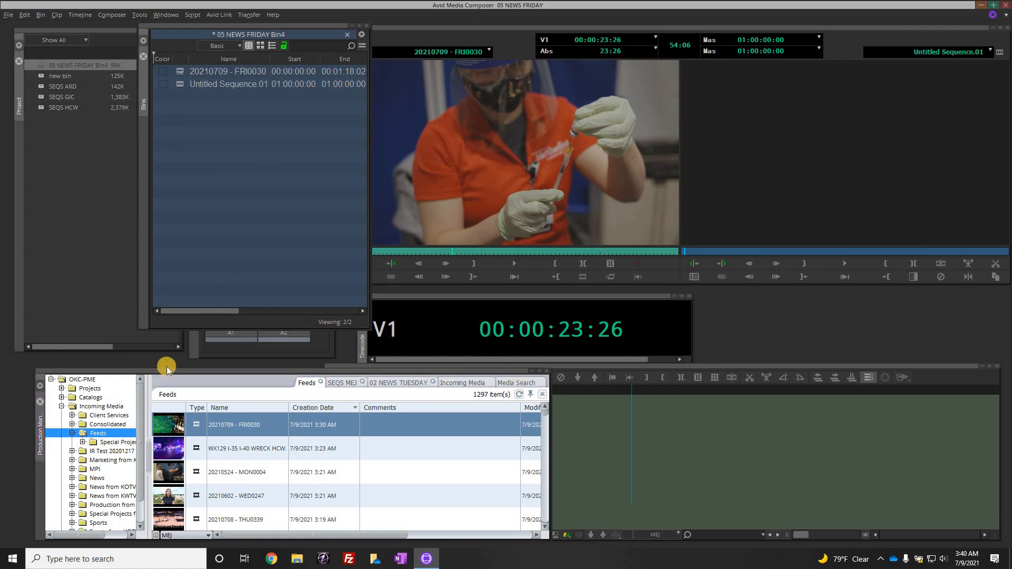
pyautogui.moveTo(166, 366); pyautogui.dragTo(588, 355)
pyautogui.click(379, 323)
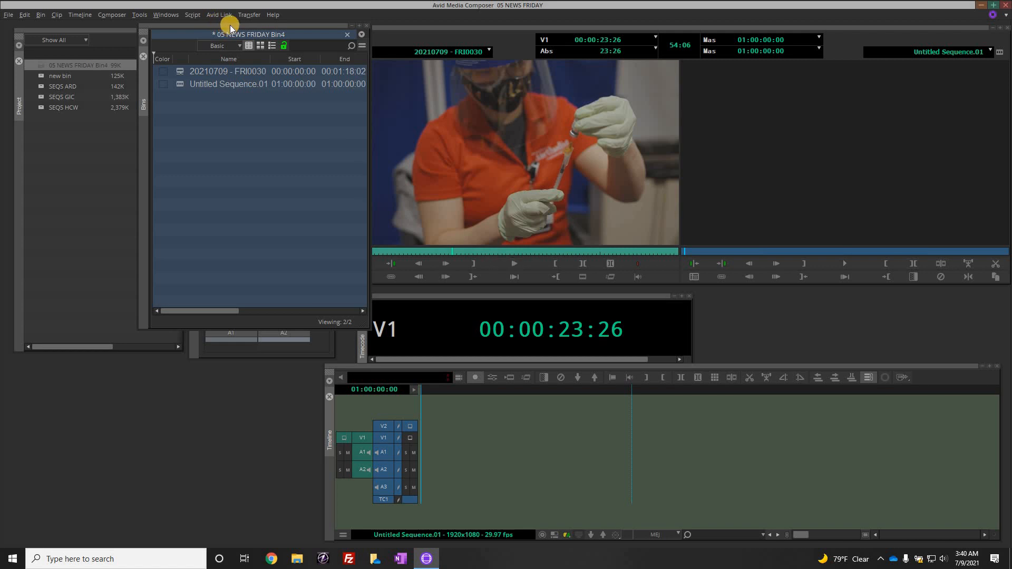
# - Widen the Timeline window and arrange the bin window above it, beside the Composer window
pyautogui.moveTo(293, 40); pyautogui.dragTo(247, 155)
pyautogui.moveTo(364, 176); pyautogui.dragTo(353, 192)
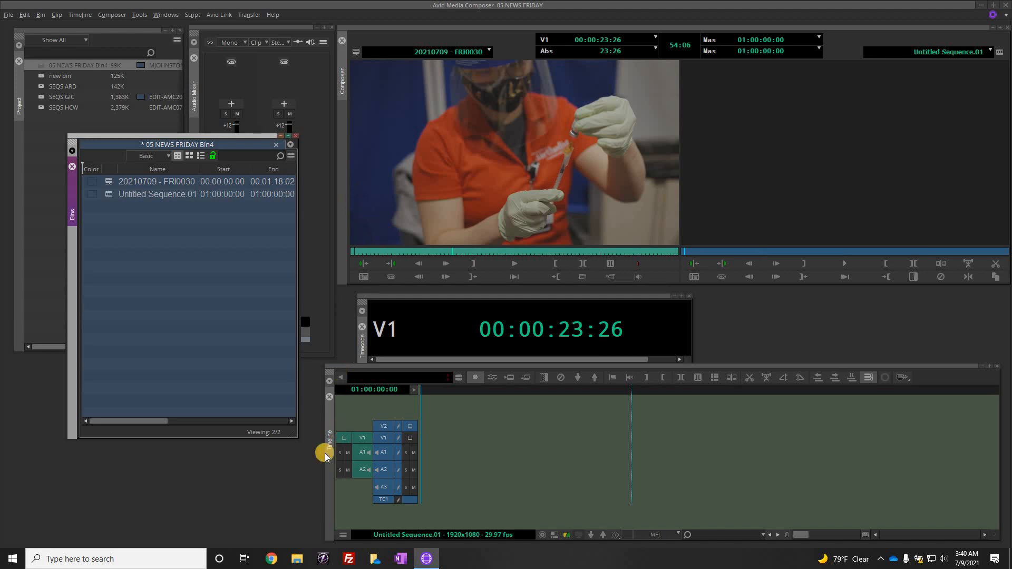
pyautogui.moveTo(325, 457); pyautogui.dragTo(68, 465)
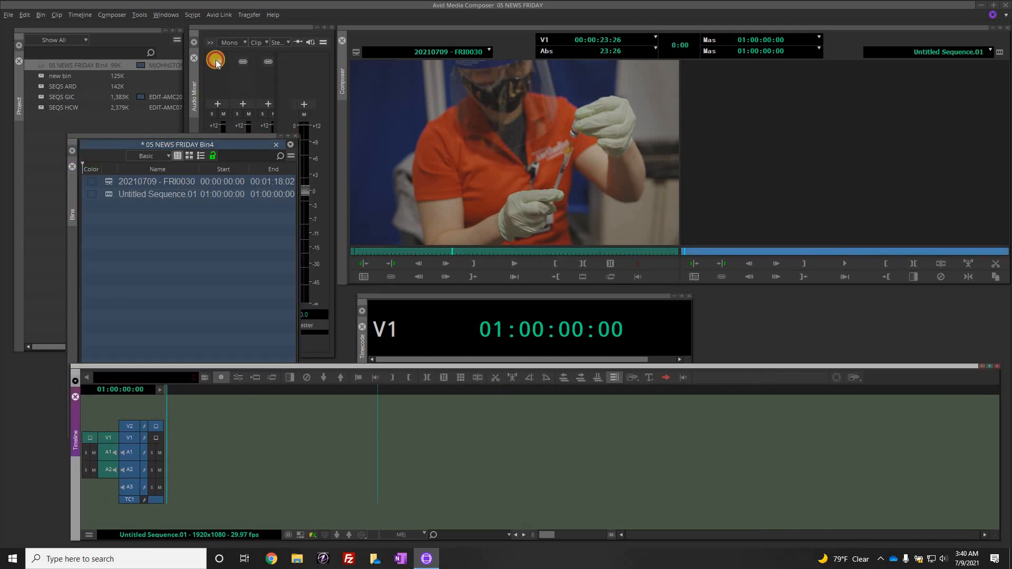
pyautogui.click(182, 192)
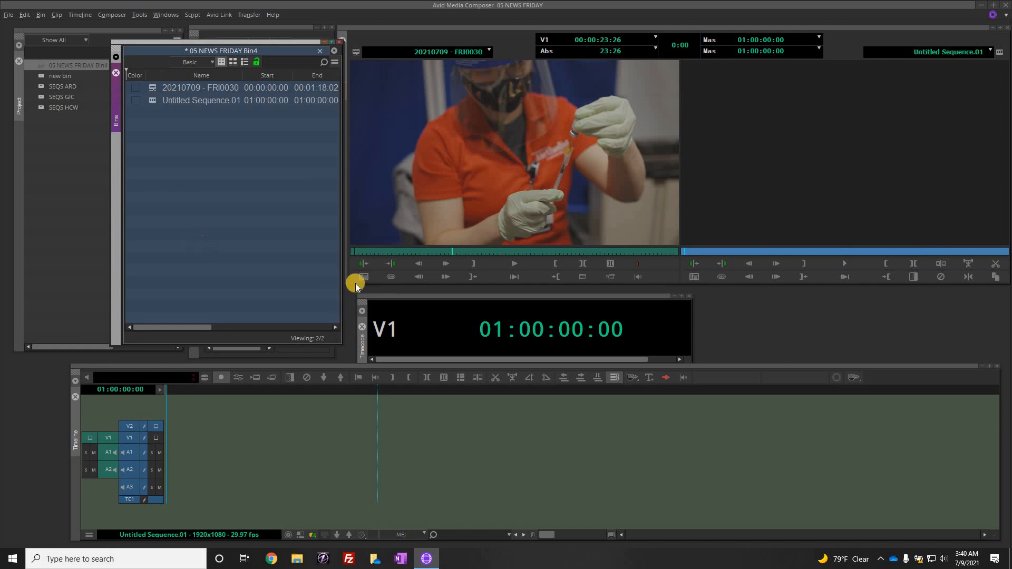
pyautogui.moveTo(473, 252); pyautogui.dragTo(514, 257)
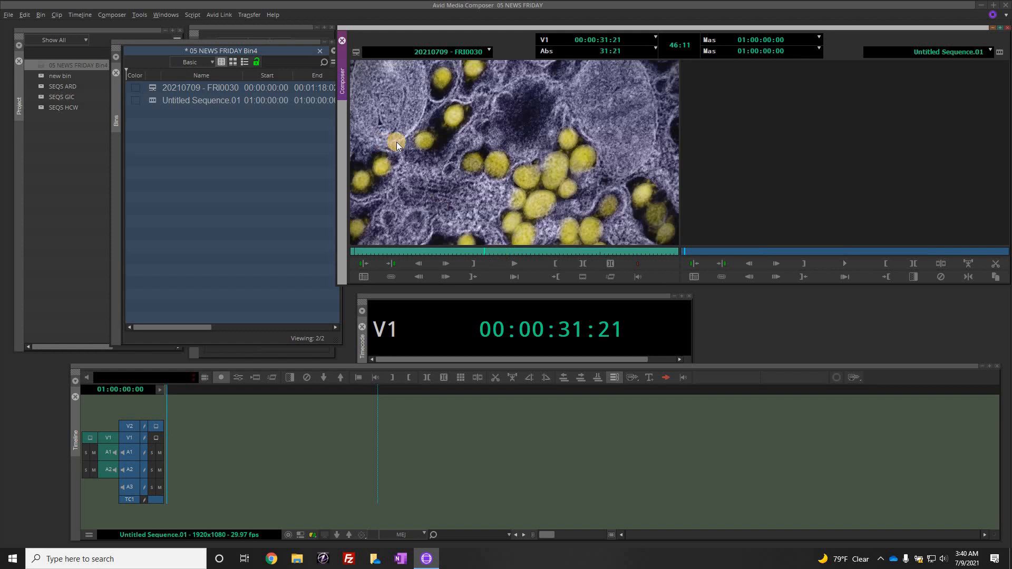
pyautogui.moveTo(268, 44); pyautogui.dragTo(235, 42)
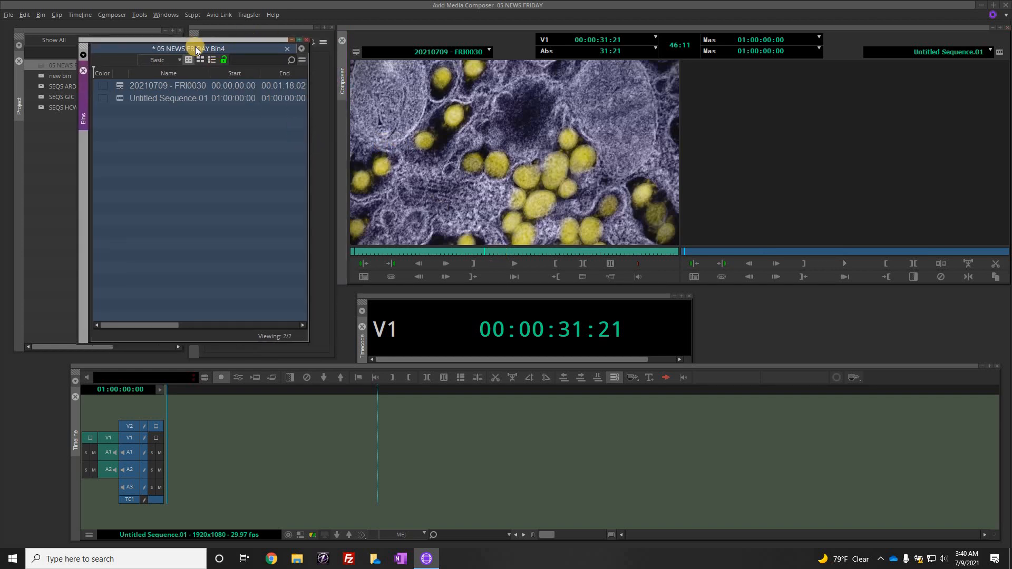
# - Add a Toggle Digital Audio Scrub button to the Timeline toolbar from the Command Palette's Play commands, then close the palette
pyautogui.click(141, 15)
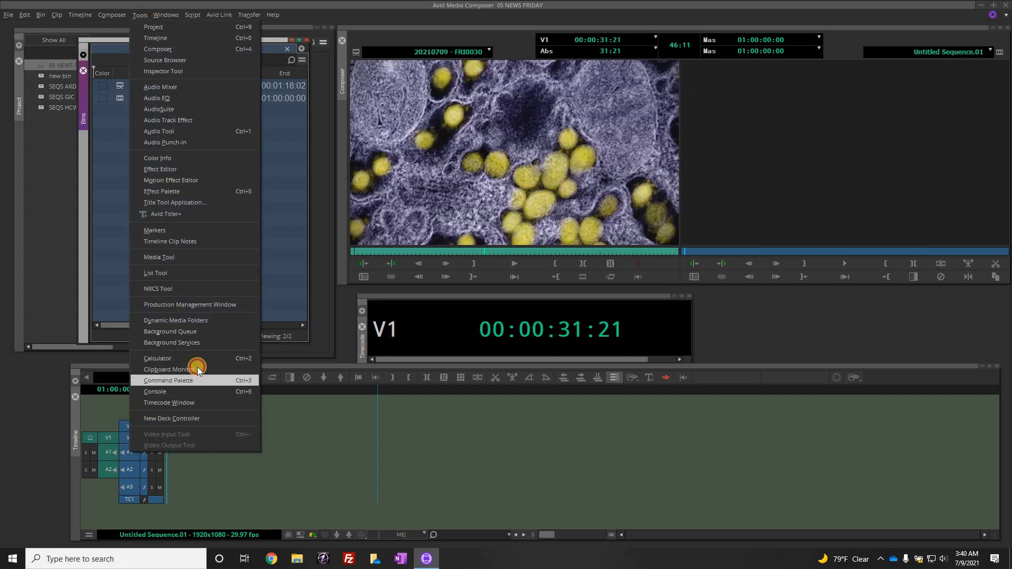
pyautogui.press('Return')
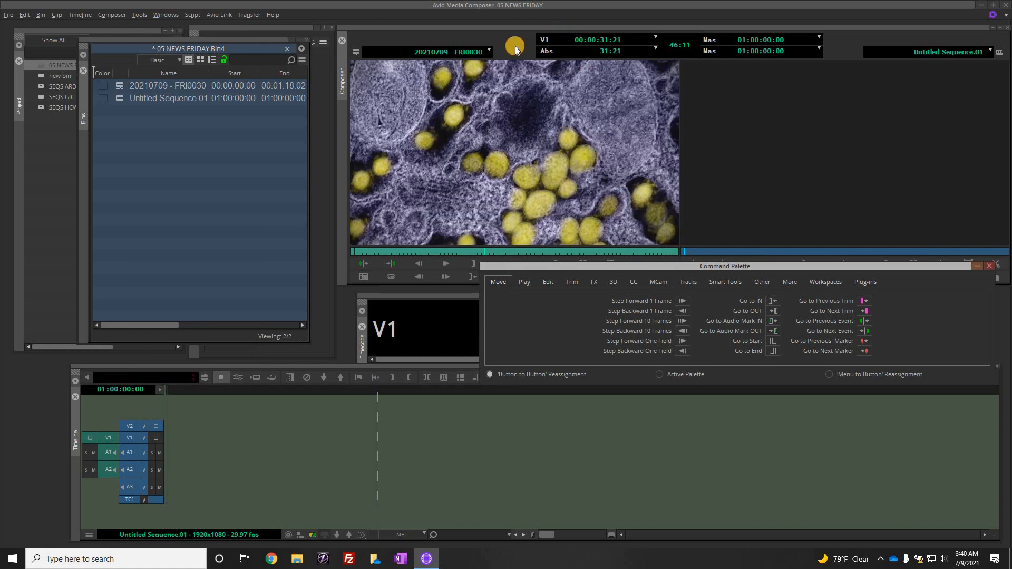
pyautogui.moveTo(529, 279); pyautogui.dragTo(420, 45)
pyautogui.click(415, 47)
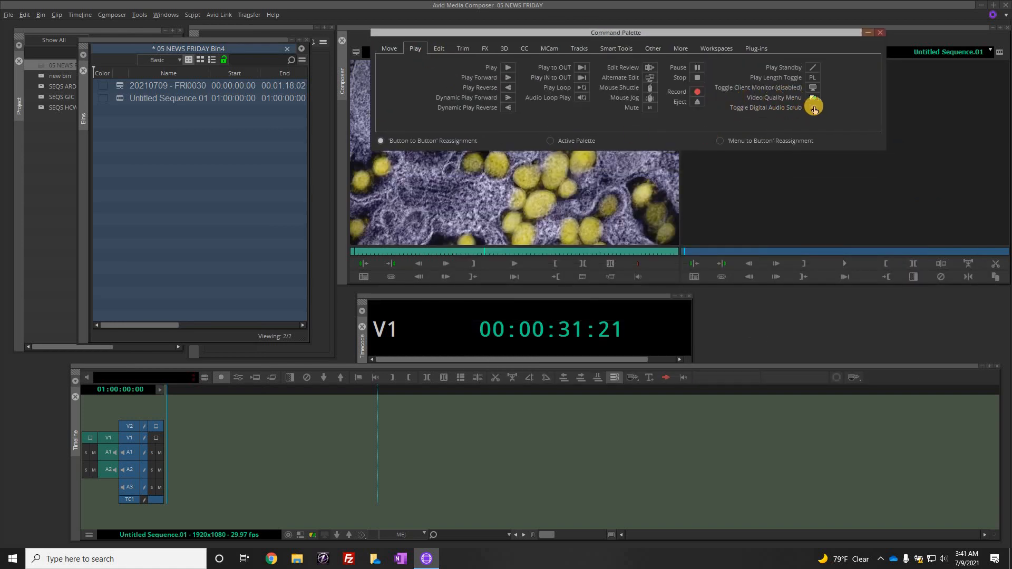
pyautogui.moveTo(812, 109); pyautogui.dragTo(704, 376)
pyautogui.click(684, 380)
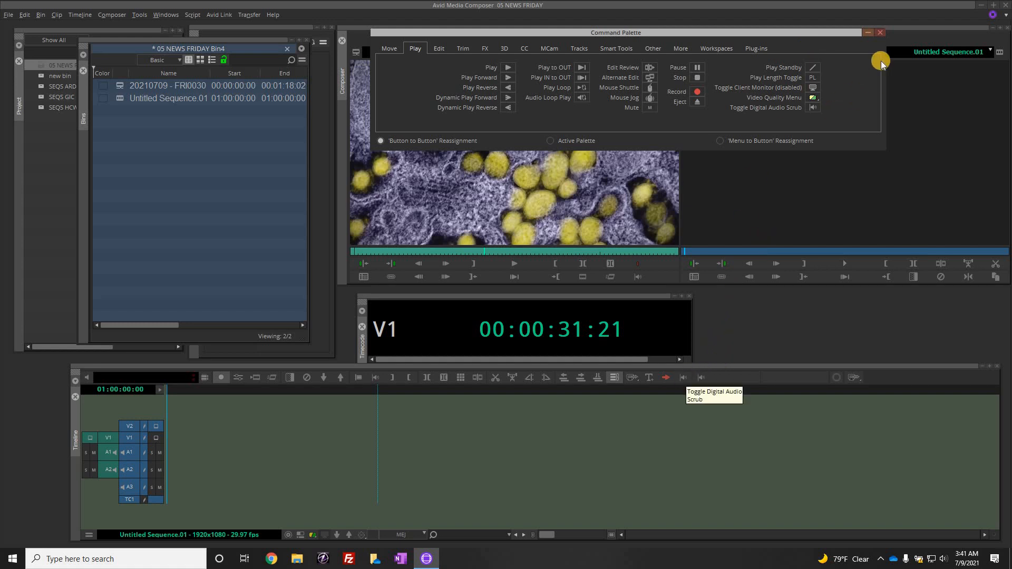
pyautogui.click(881, 32)
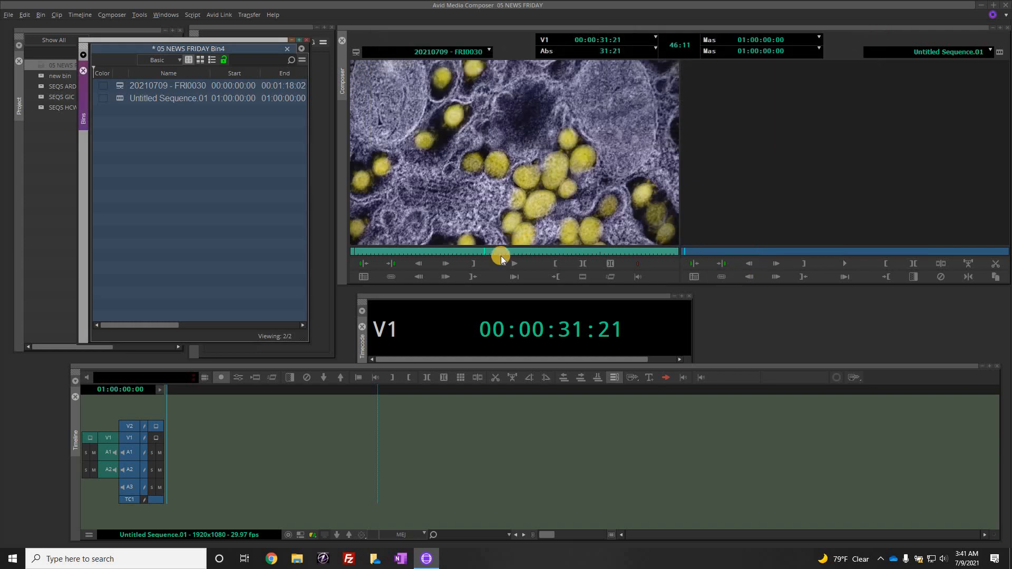
# - Test audio scrubbing on the source clip by scrubbing with Toggle Digital Audio Scrub turned on and again with it turned off
pyautogui.moveTo(501, 258); pyautogui.dragTo(684, 391)
pyautogui.click(684, 377)
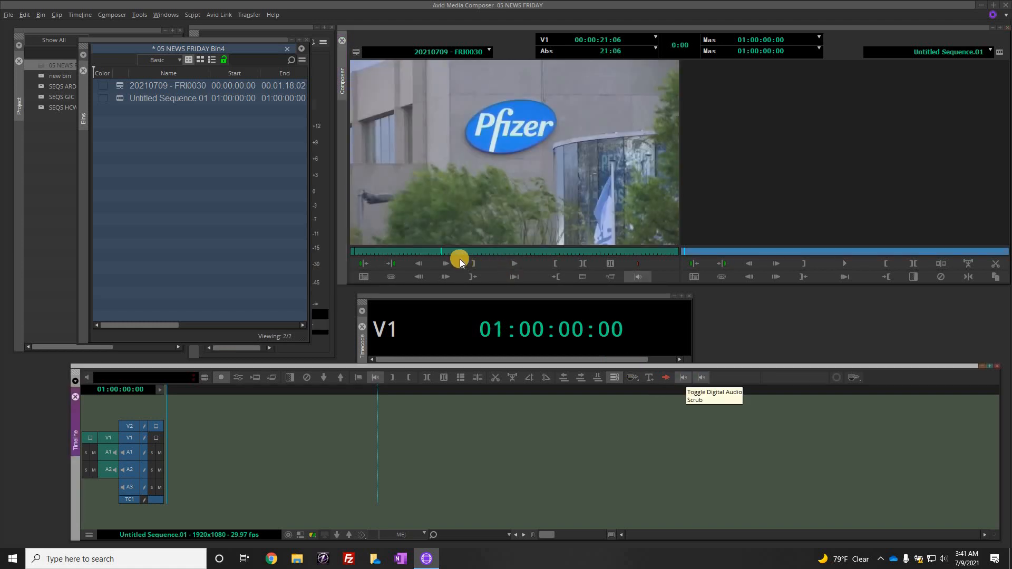
pyautogui.moveTo(459, 258); pyautogui.dragTo(611, 263)
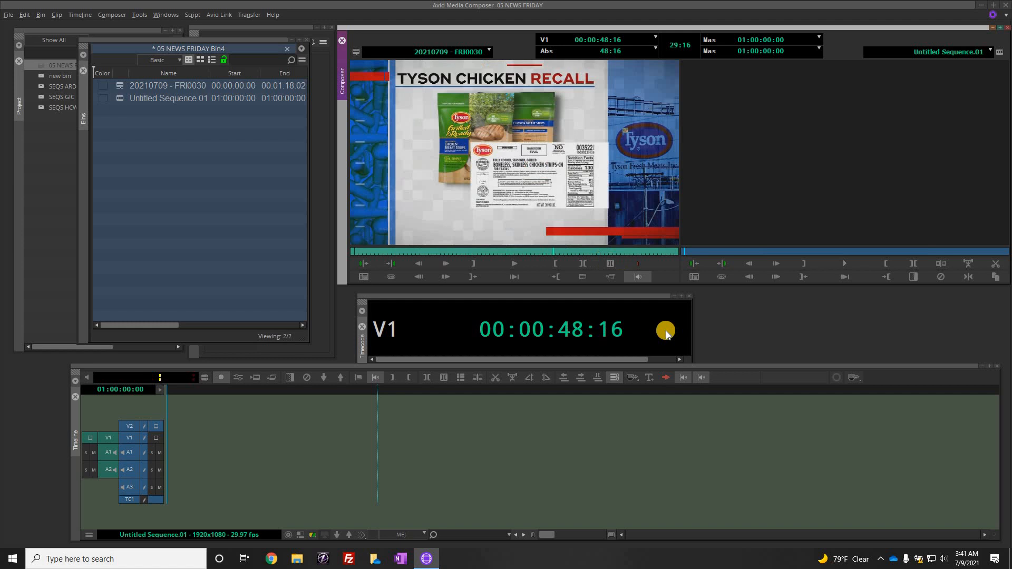
pyautogui.click(680, 379)
pyautogui.click(429, 253)
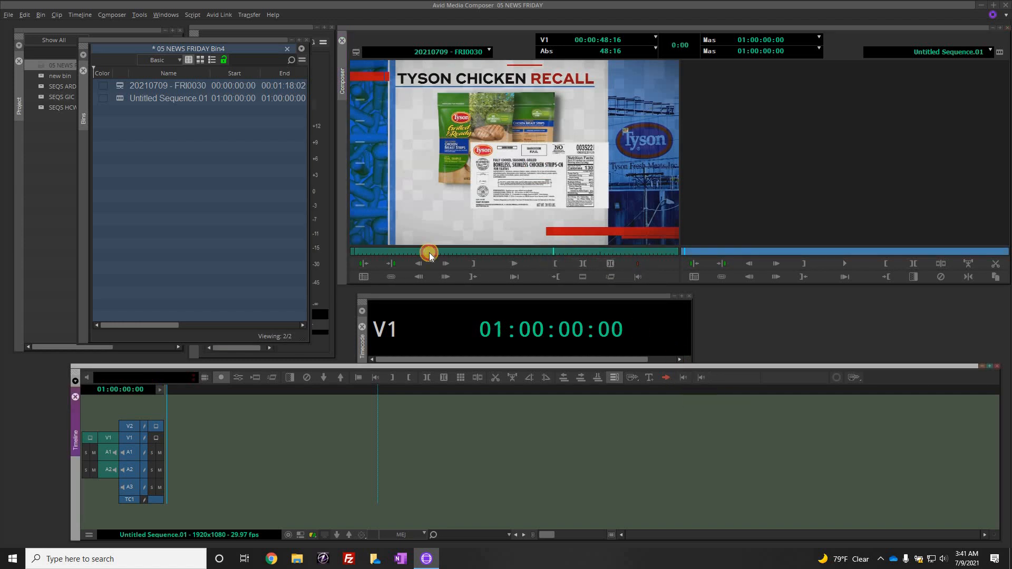
pyautogui.moveTo(428, 253); pyautogui.dragTo(529, 252)
pyautogui.click(556, 264)
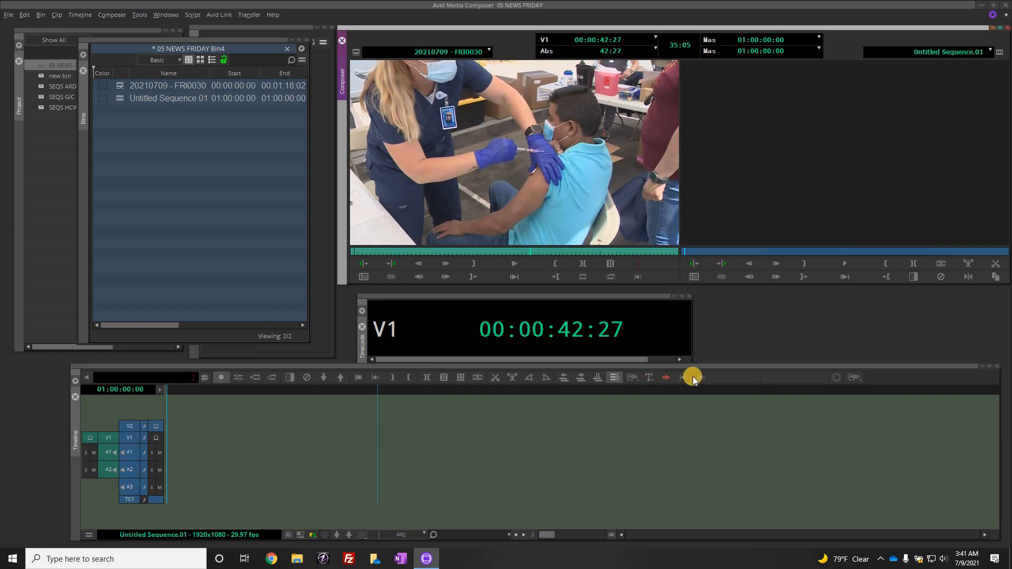
# - Map Toggle Digital Audio Scrub to the key beside Q in the KWTV keyboard settings, then close the keyboard, palette and settings windows
pyautogui.click(140, 14)
pyautogui.click(188, 381)
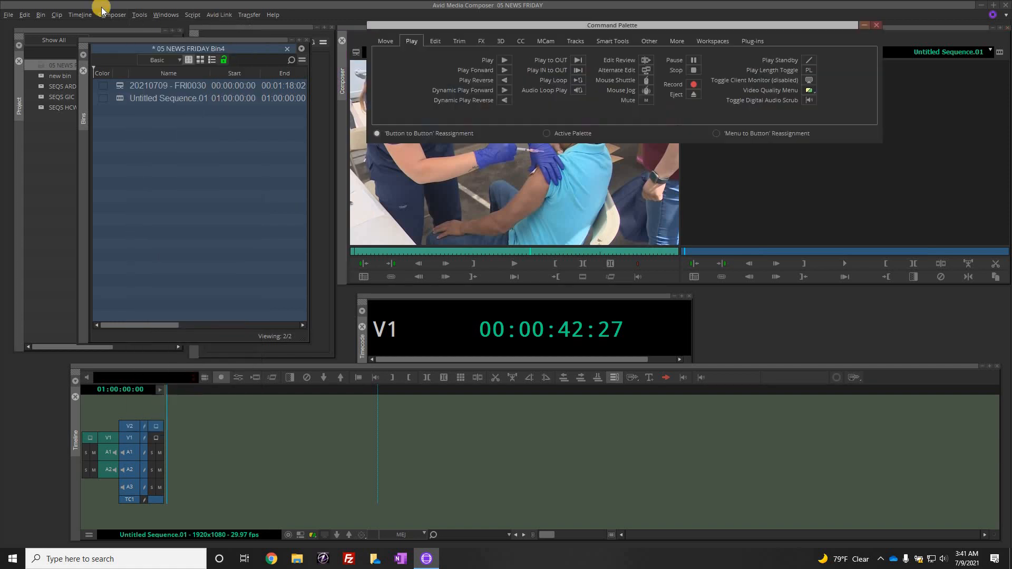
pyautogui.click(10, 15)
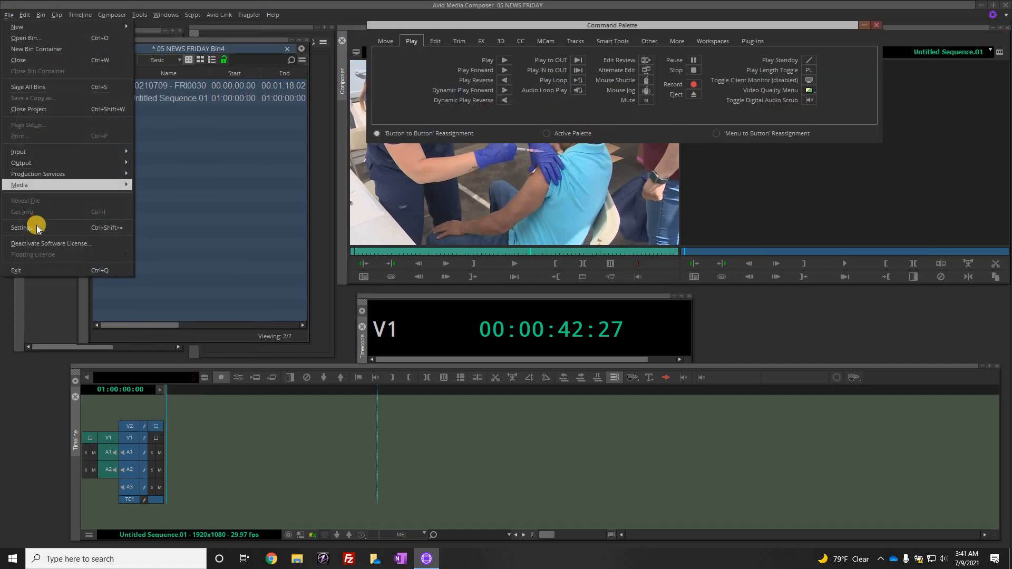
pyautogui.click(22, 228)
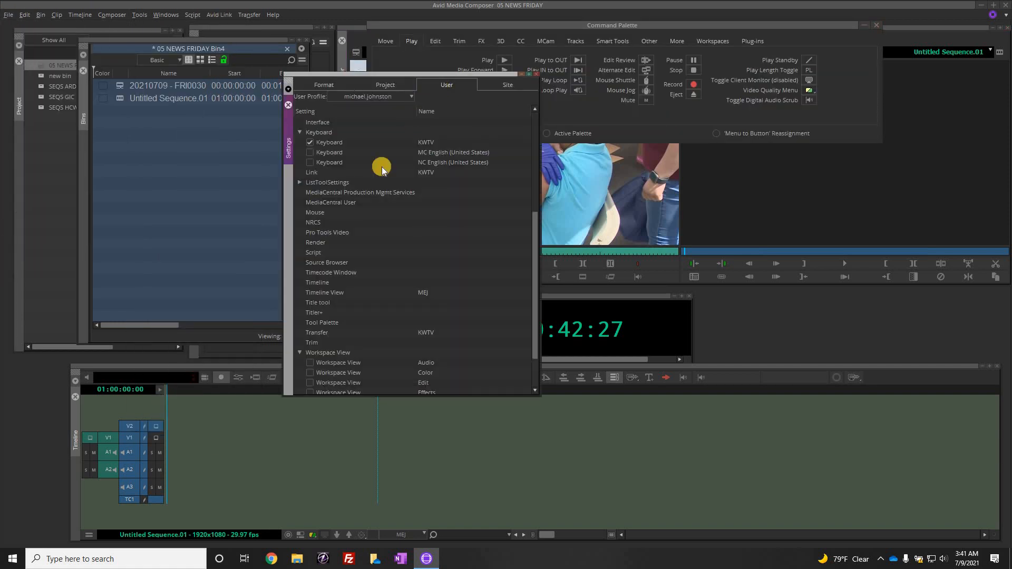
pyautogui.scroll(3, 351, 287)
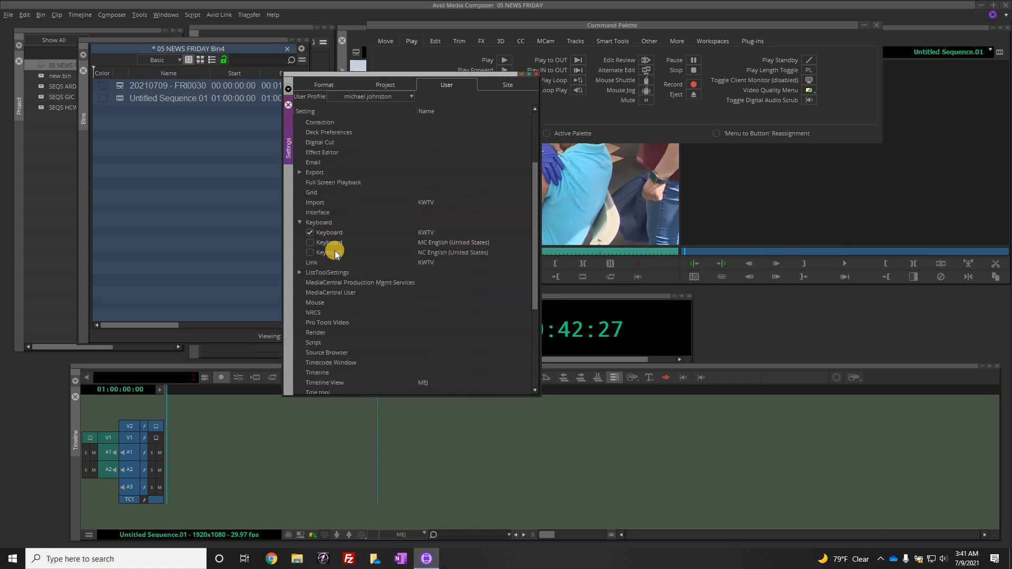
pyautogui.doubleClick(334, 234)
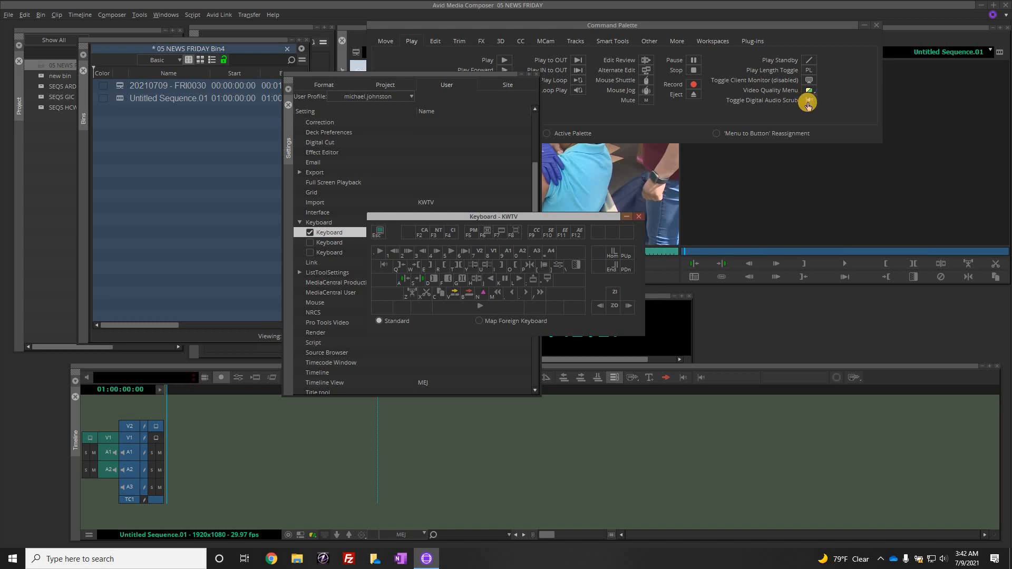
pyautogui.moveTo(809, 101); pyautogui.dragTo(385, 266)
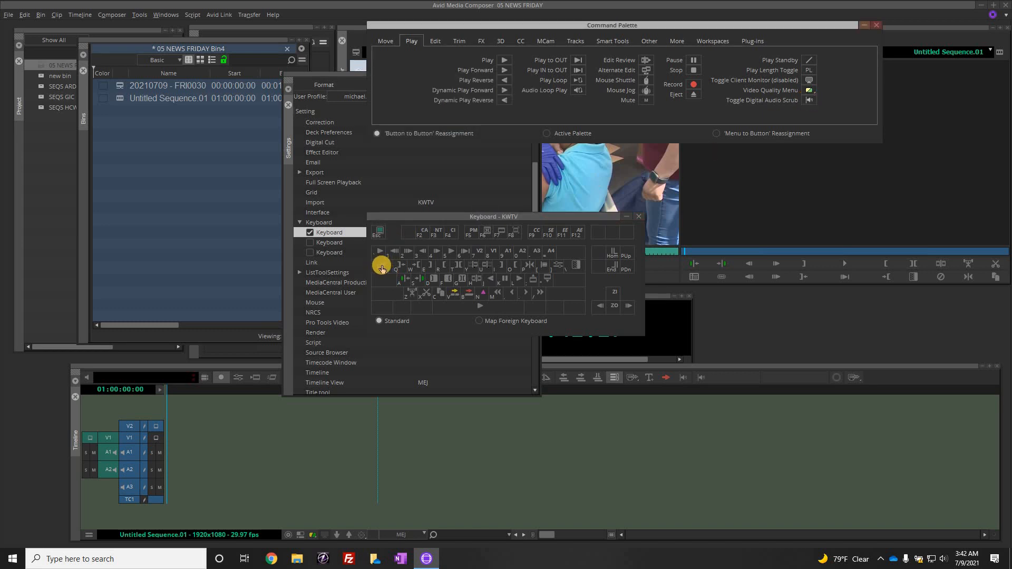
pyautogui.click(639, 217)
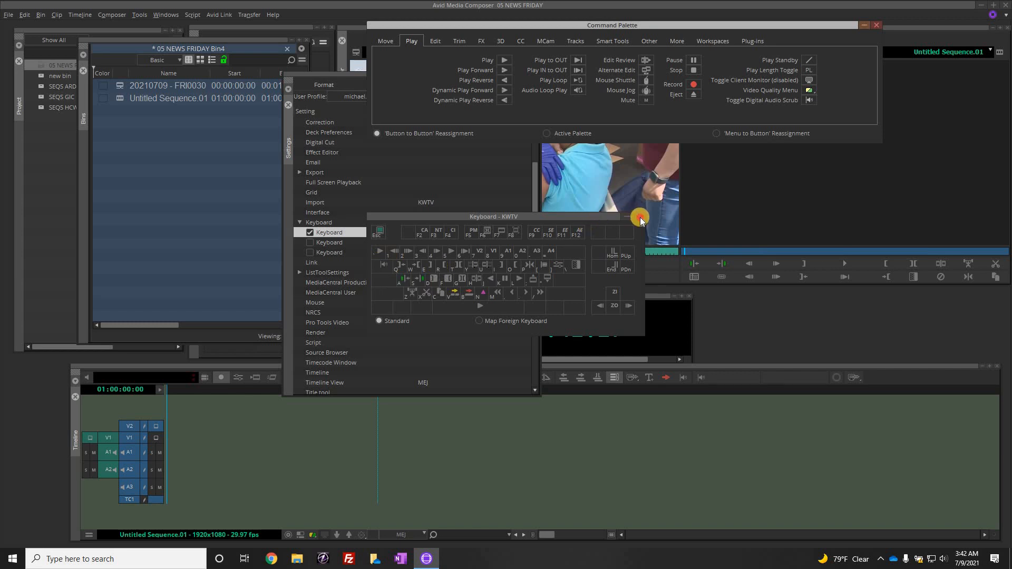
pyautogui.click(878, 23)
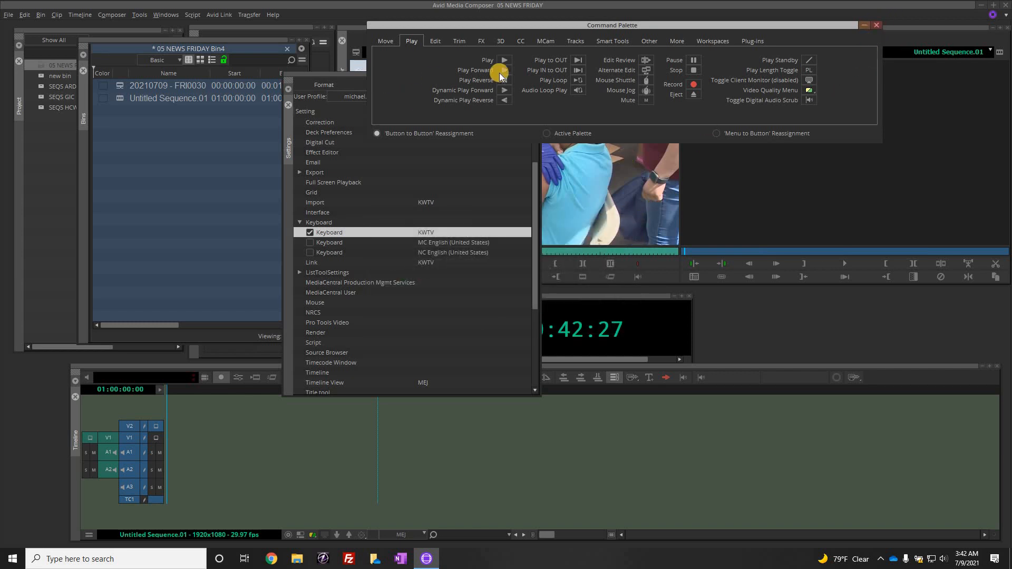
pyautogui.click(536, 73)
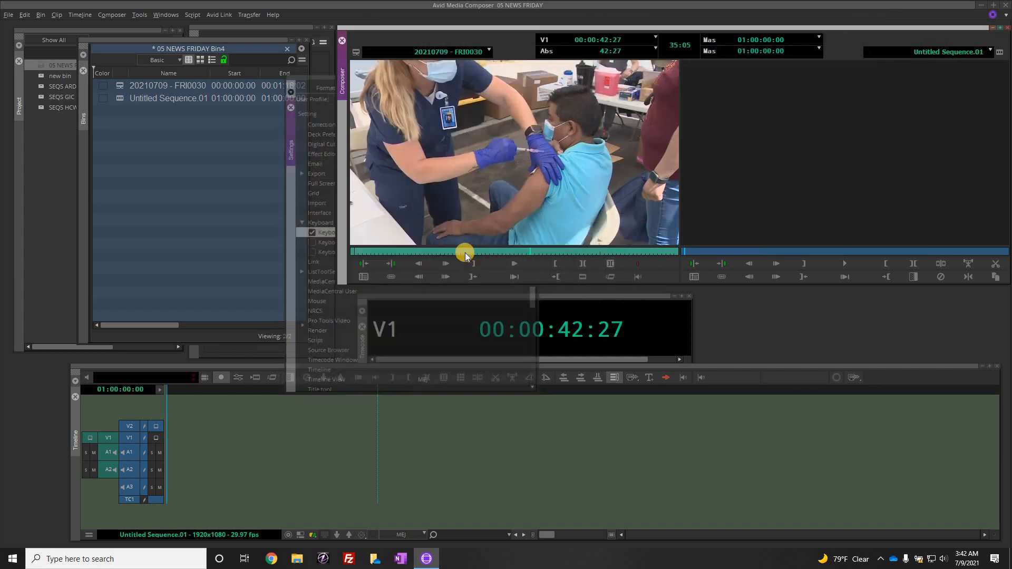
# - Scrub the source clip to 00:00:37:15 using the audio scrub toggle, then reposition the bin and Timecode windows
pyautogui.moveTo(435, 251); pyautogui.dragTo(508, 258)
pyautogui.press('capslock')
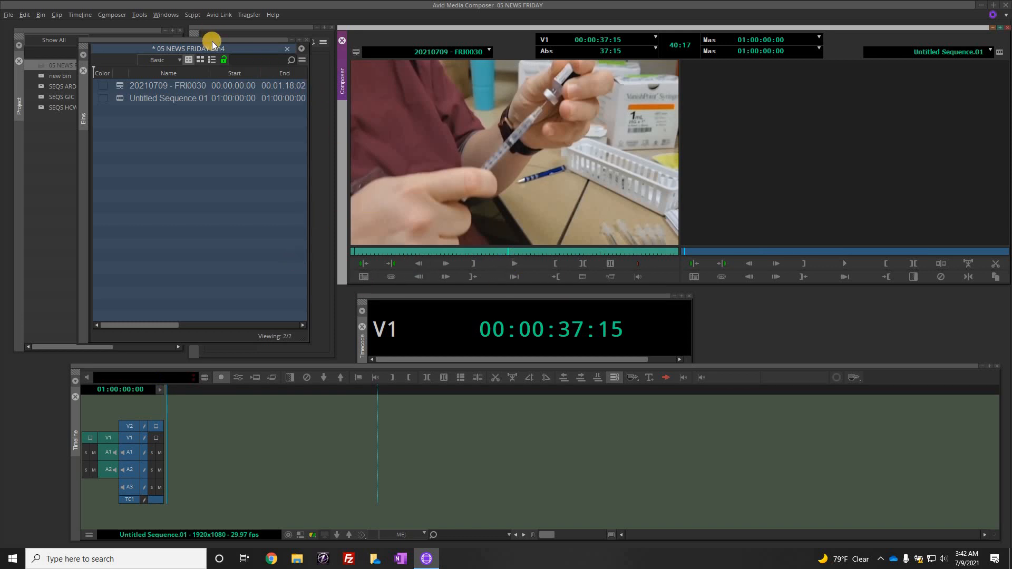
pyautogui.moveTo(231, 50); pyautogui.dragTo(249, 58)
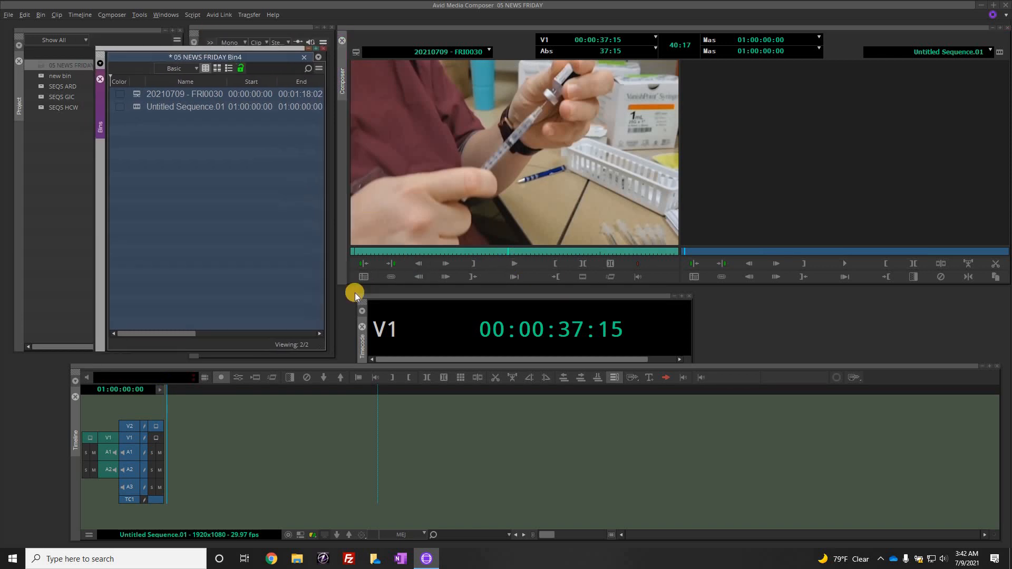
pyautogui.moveTo(442, 294); pyautogui.dragTo(432, 287)
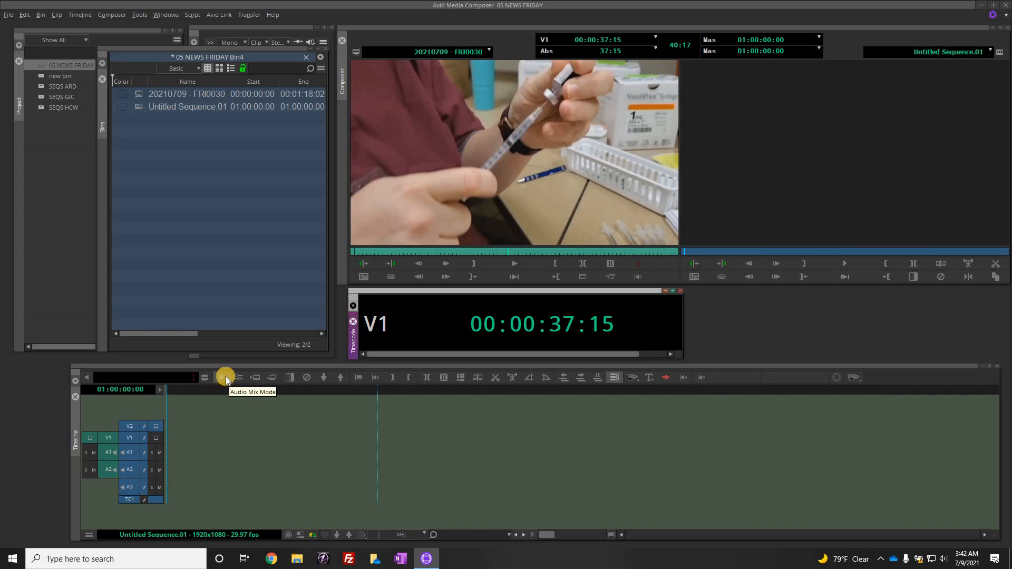
# - Shift the audio scrub buttons along the Timeline toolbar and add Segment Mode (Extract/Splice-in) in the freed slot from the Command Palette
pyautogui.click(138, 15)
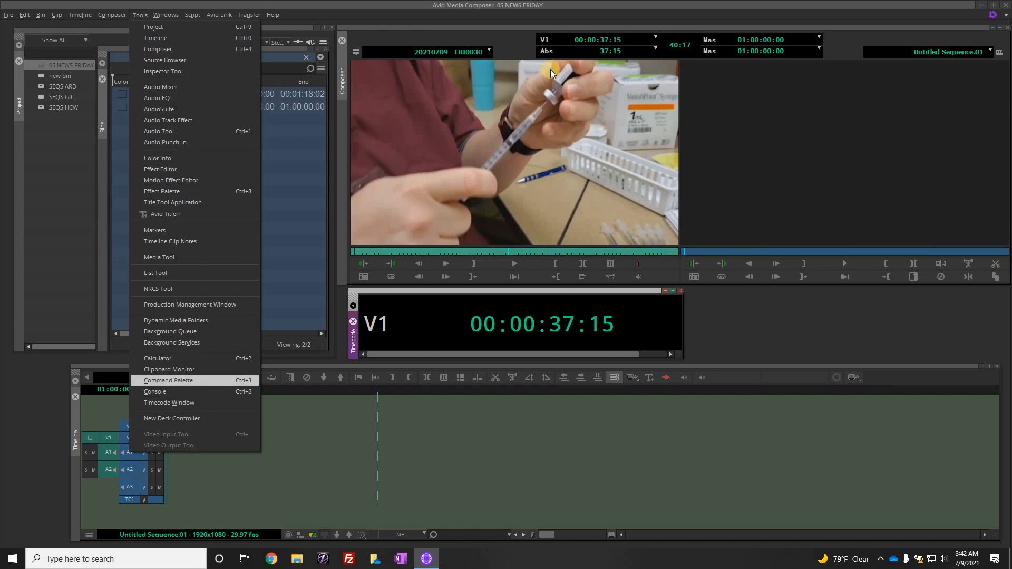
pyautogui.click(177, 378)
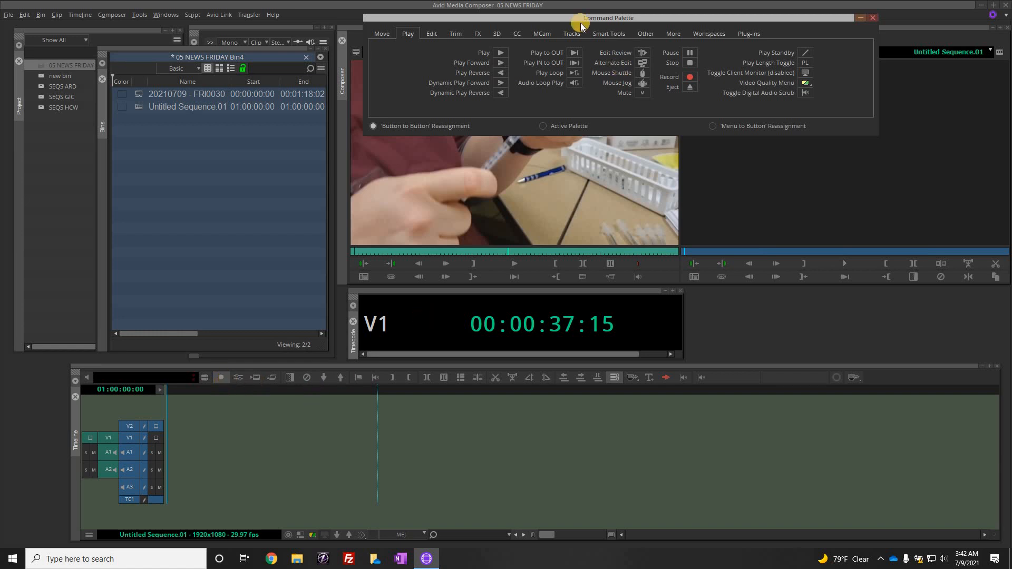
pyautogui.click(695, 381)
pyautogui.moveTo(711, 381); pyautogui.dragTo(707, 380)
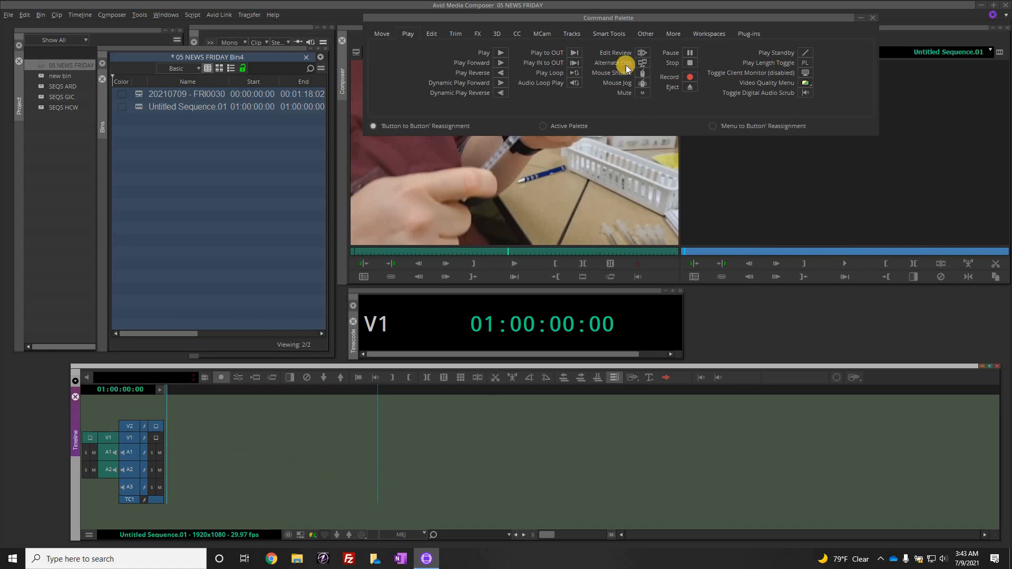
pyautogui.click(431, 34)
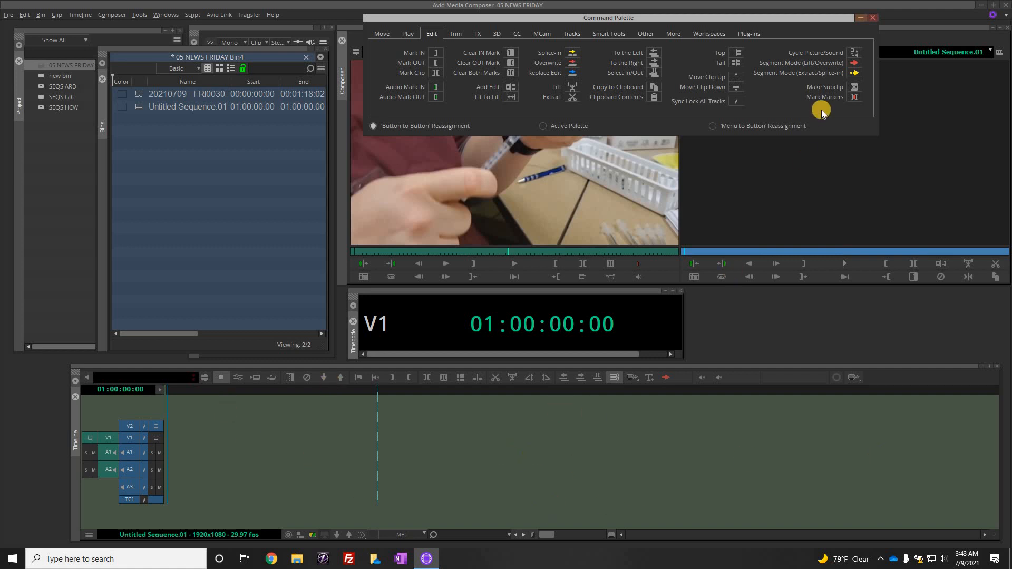
pyautogui.moveTo(856, 72); pyautogui.dragTo(680, 379)
# - Add a Motion Effect Editor button to the source monitor's toolbar from the Command Palette's FX commands, then close the palette
pyautogui.click(478, 34)
pyautogui.moveTo(554, 18); pyautogui.dragTo(242, 23)
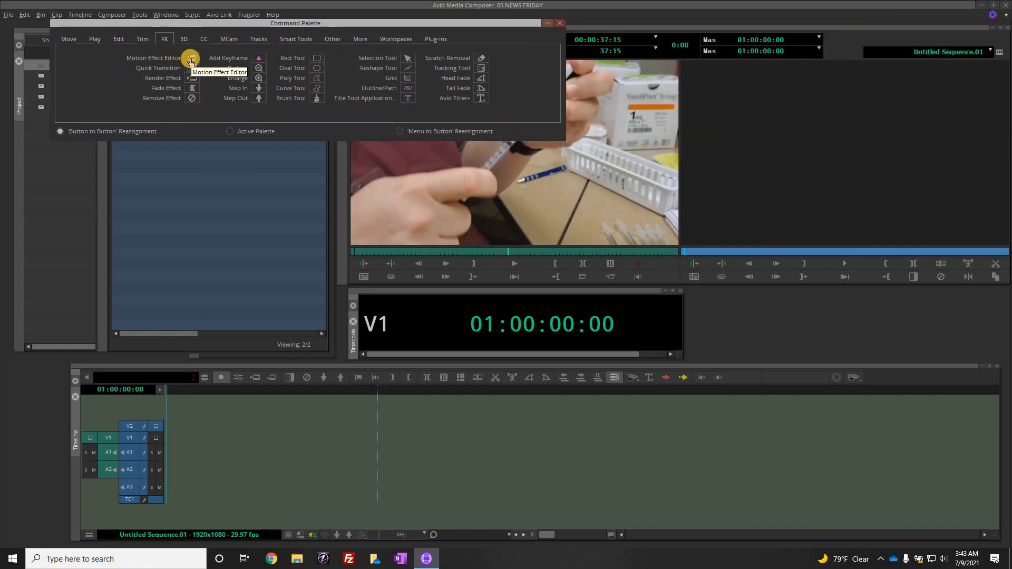
pyautogui.moveTo(191, 61); pyautogui.dragTo(609, 278)
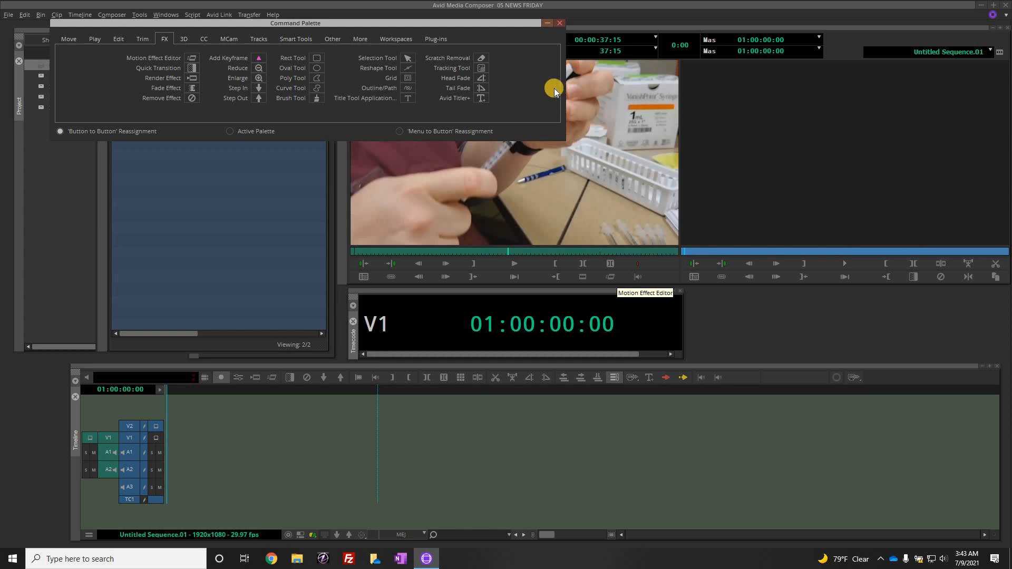
pyautogui.click(562, 25)
# - Mark a source section ending around 00:00:34:12, examine its Motion Effect speed options, then cancel the dialog and clear the marks
pyautogui.moveTo(570, 255); pyautogui.dragTo(506, 248)
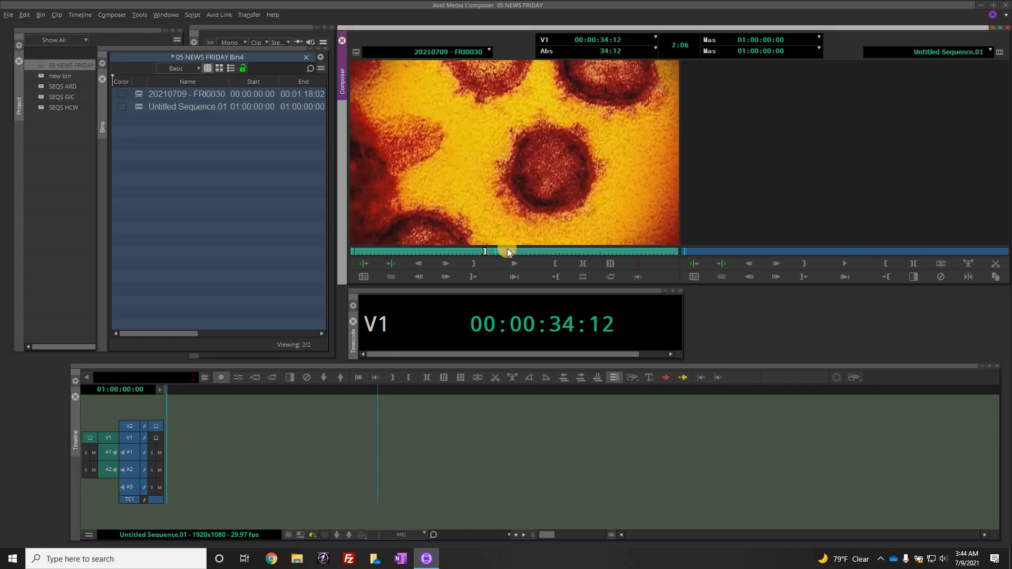
pyautogui.click(633, 270)
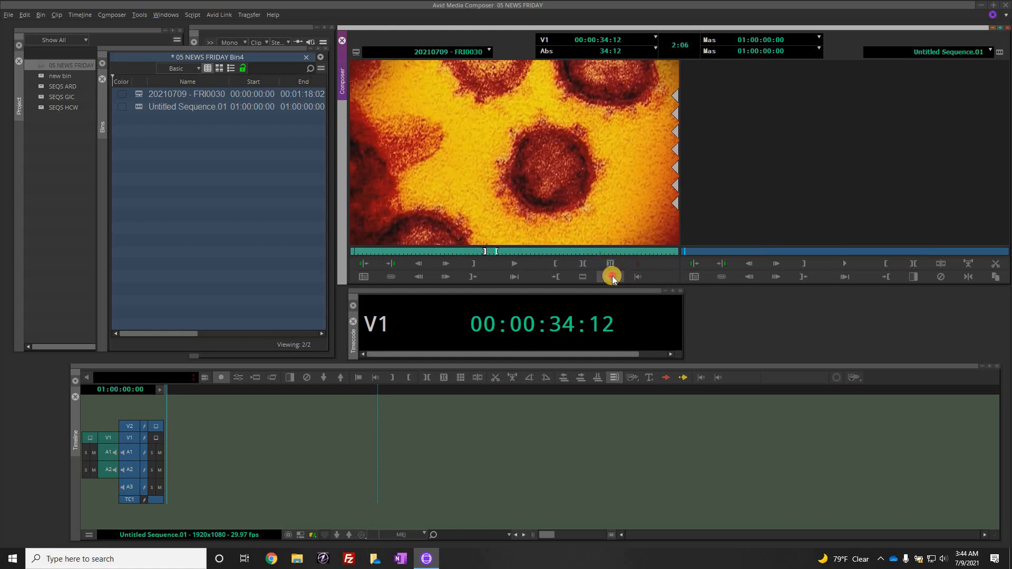
pyautogui.click(612, 277)
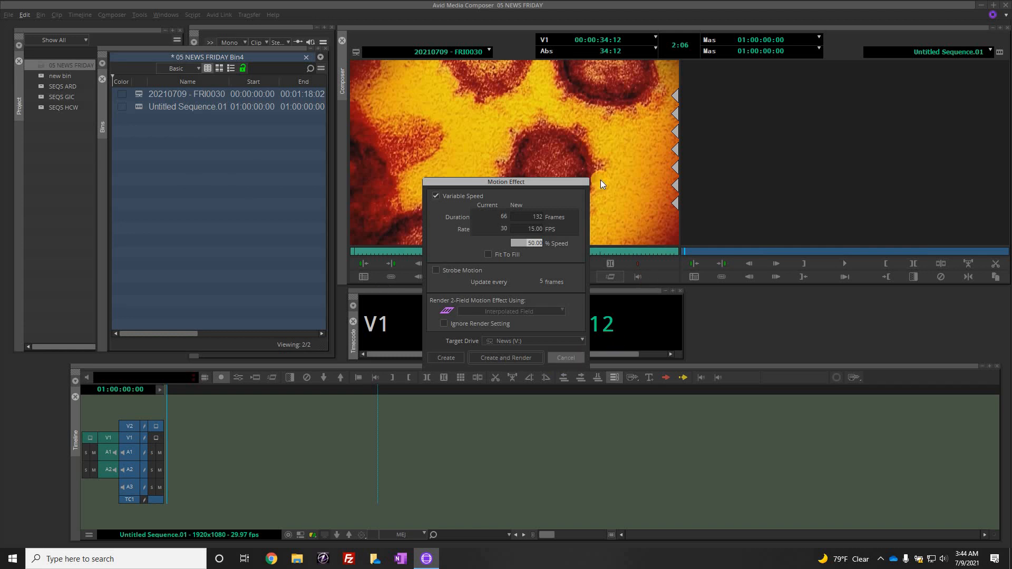
pyautogui.moveTo(585, 252); pyautogui.dragTo(496, 252)
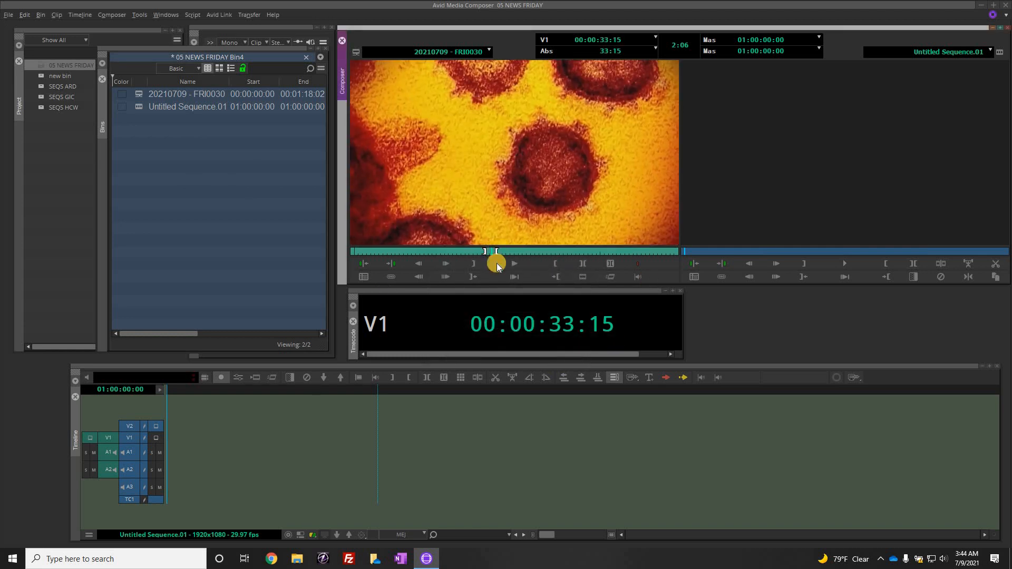
pyautogui.press('g')
# - Open the bin named new bin, dock it as a tab in the 05 NEWS FRIDAY Bin4 window, and switch between the tabs
pyautogui.moveTo(238, 55); pyautogui.dragTo(336, 72)
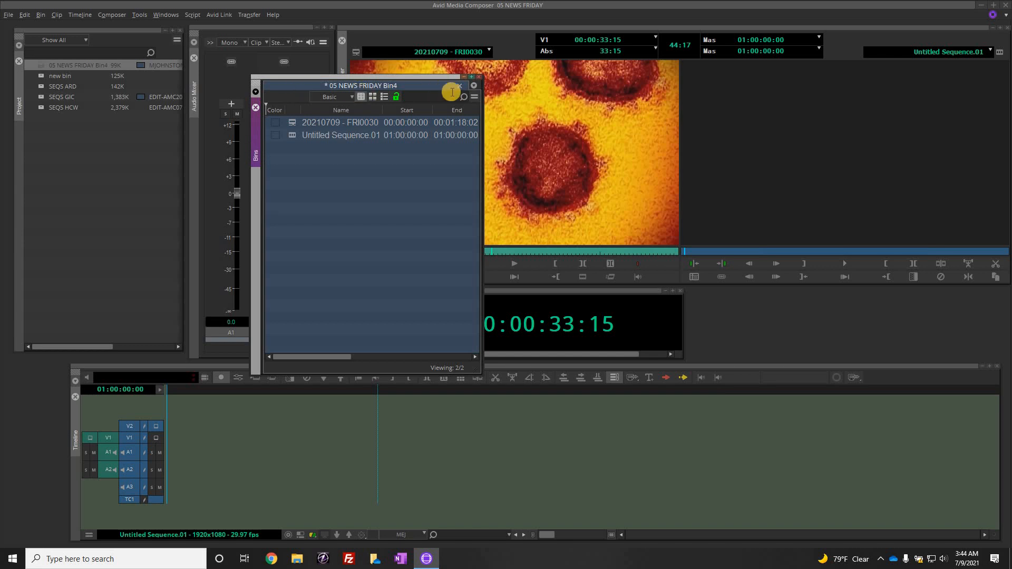
pyautogui.moveTo(423, 77); pyautogui.dragTo(689, 54)
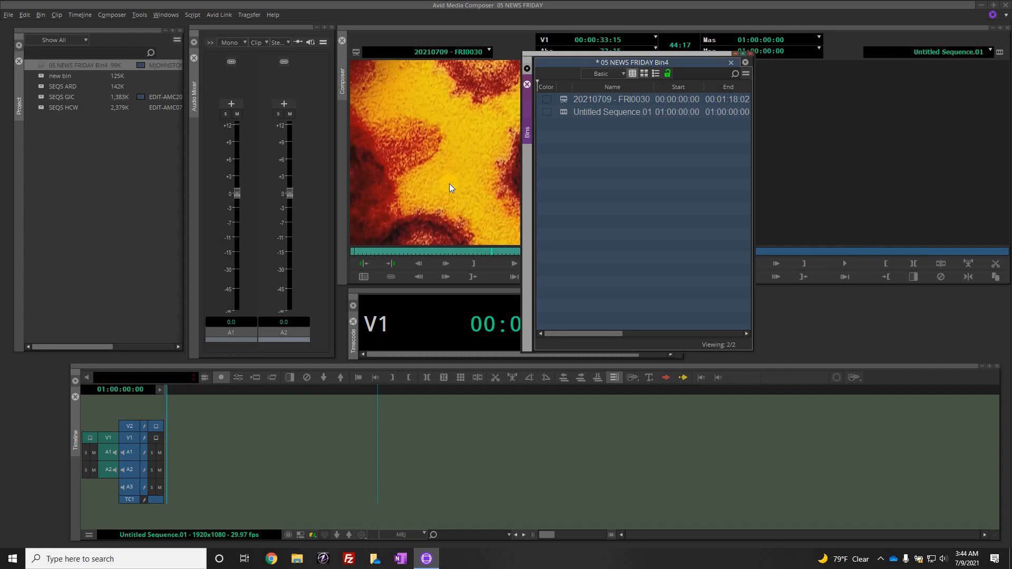
pyautogui.doubleClick(42, 76)
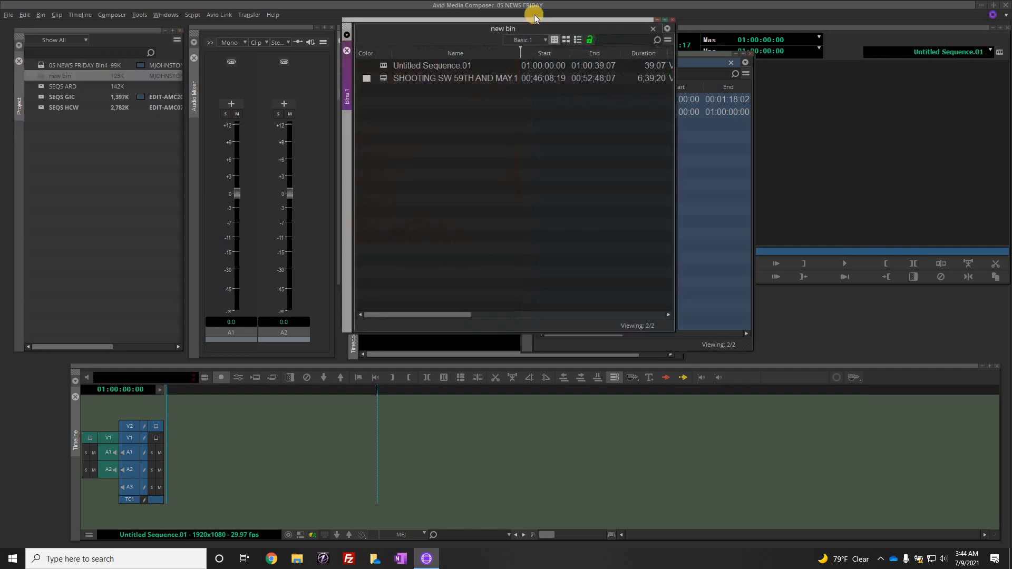
pyautogui.moveTo(534, 23); pyautogui.dragTo(805, 167)
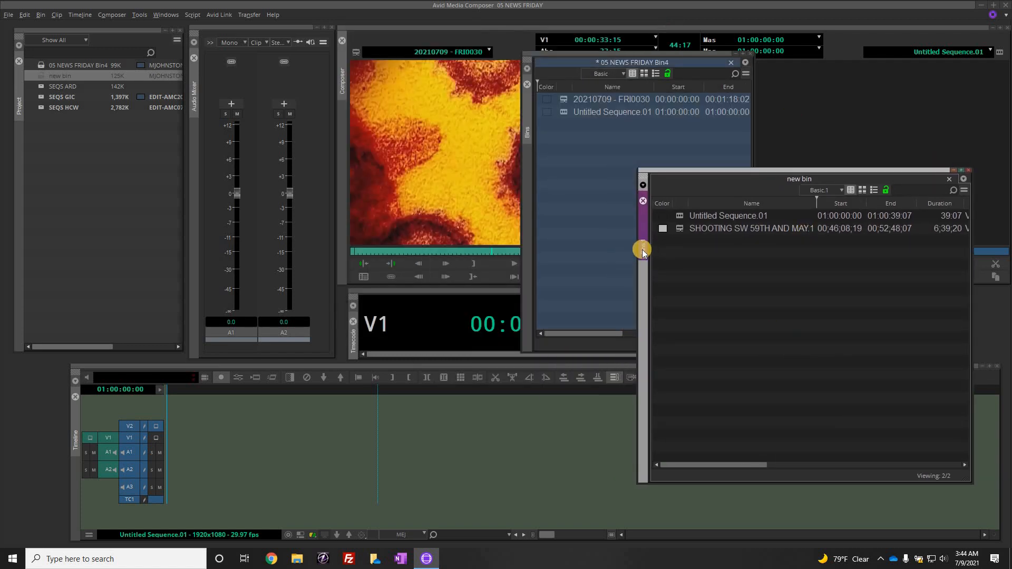
pyautogui.moveTo(643, 252); pyautogui.dragTo(527, 194)
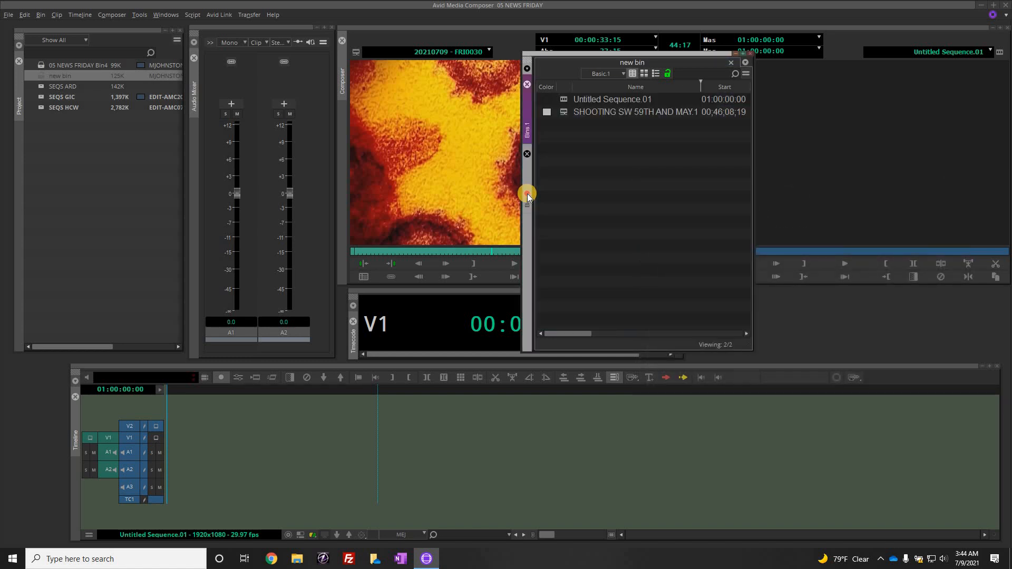
pyautogui.click(534, 132)
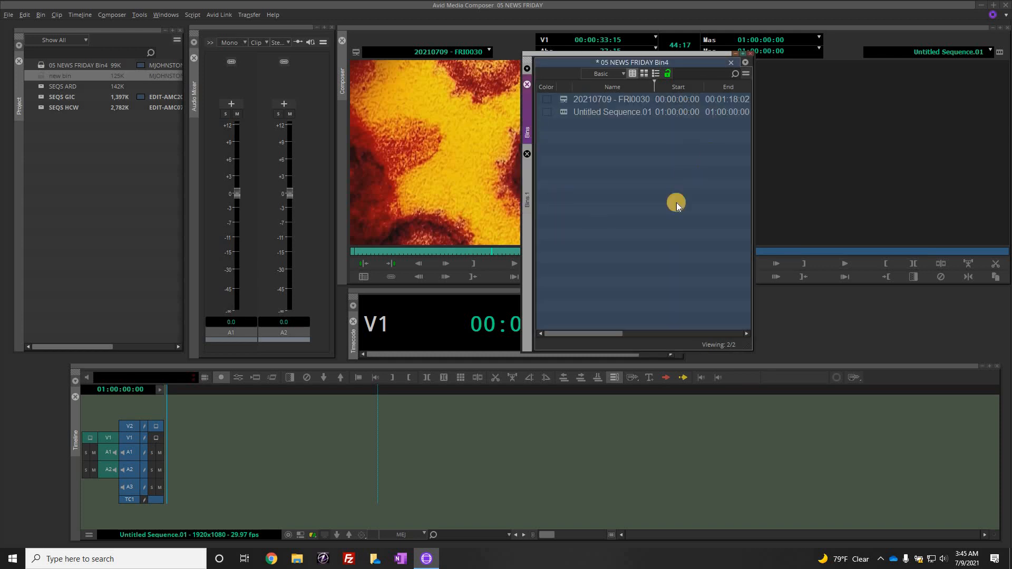
pyautogui.click(526, 206)
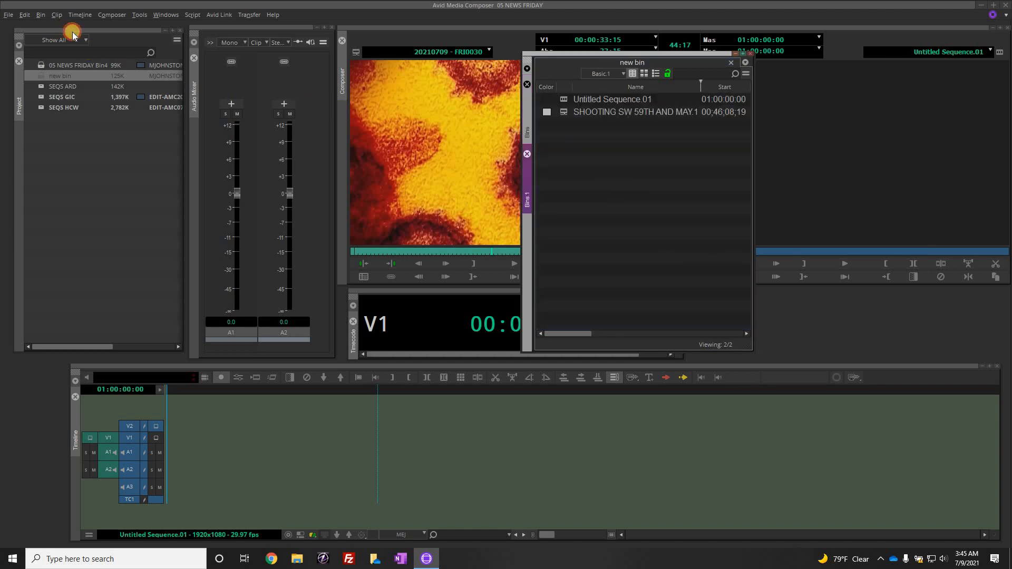
# - Dock the Audio Mixer as a tab in the Project window and switch between both tabs, finishing on the Audio Mixer
pyautogui.moveTo(73, 32); pyautogui.dragTo(66, 28)
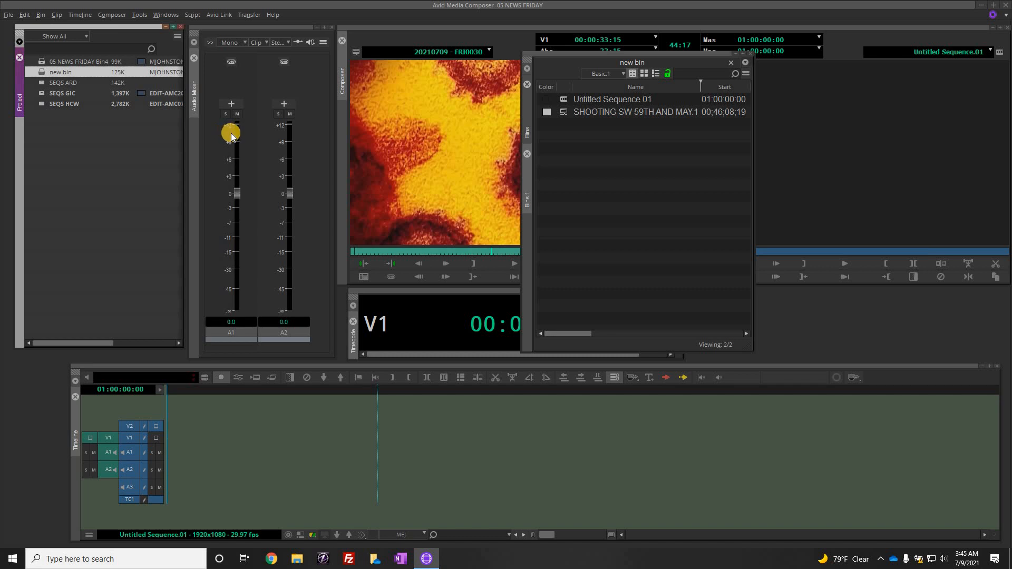
pyautogui.click(194, 100)
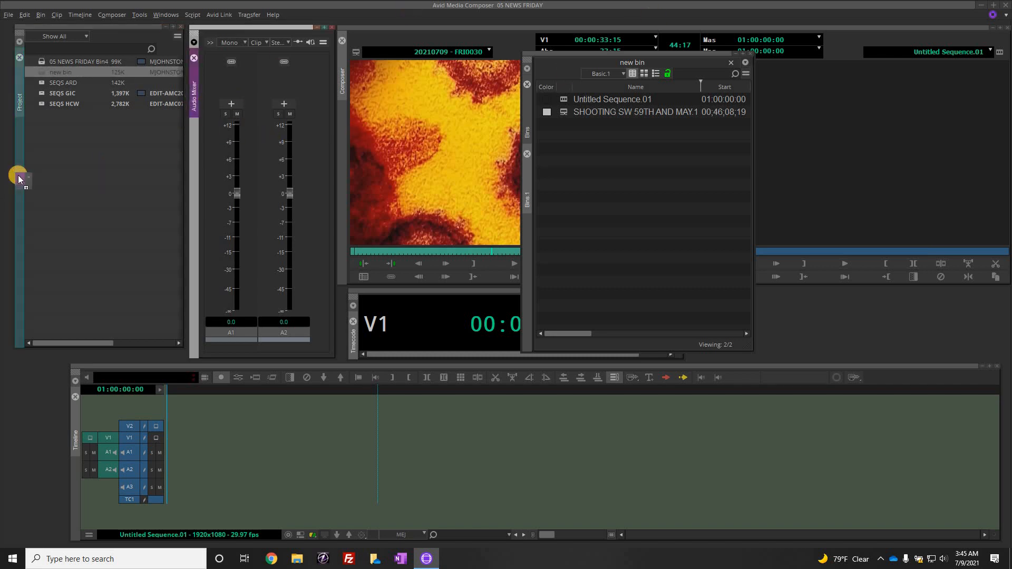
pyautogui.moveTo(21, 167); pyautogui.dragTo(19, 158)
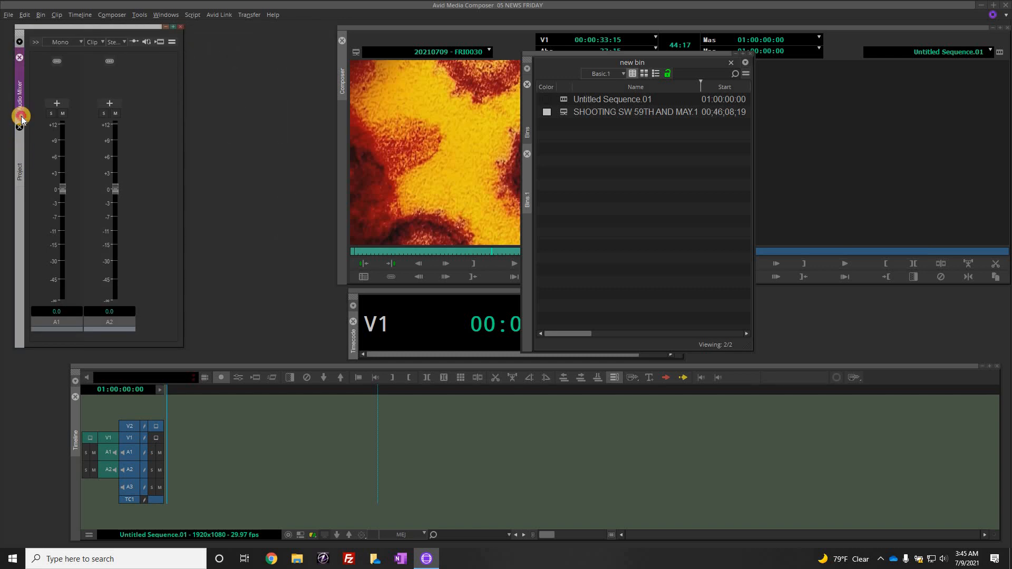
pyautogui.click(20, 121)
pyautogui.click(18, 165)
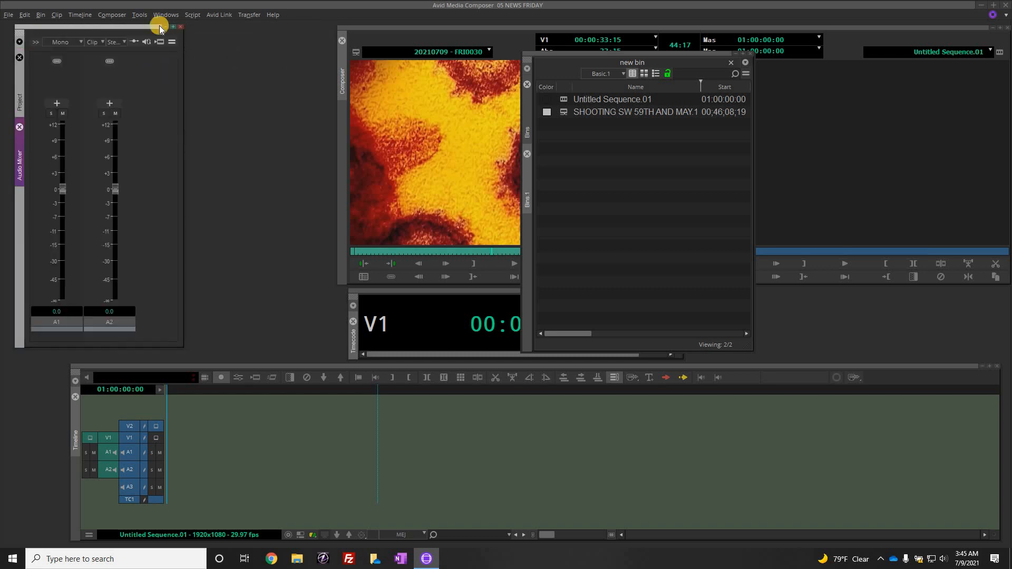
# - Place the combined Project and Audio Mixer window beside the Composer, and narrow and lengthen the tabbed bins window to fit next to it
pyautogui.moveTo(141, 32); pyautogui.dragTo(402, 23)
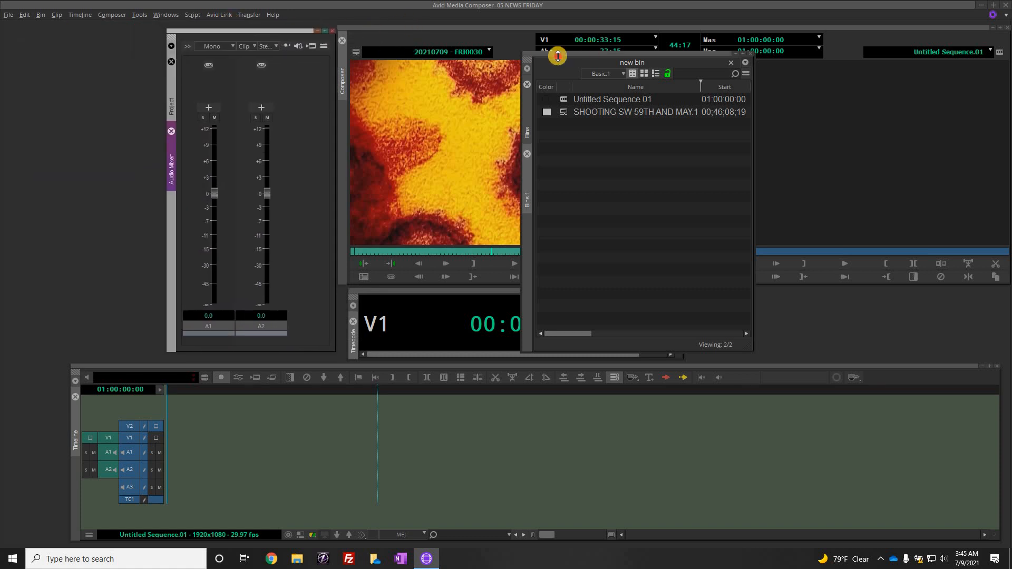
pyautogui.moveTo(559, 68); pyautogui.dragTo(49, 33)
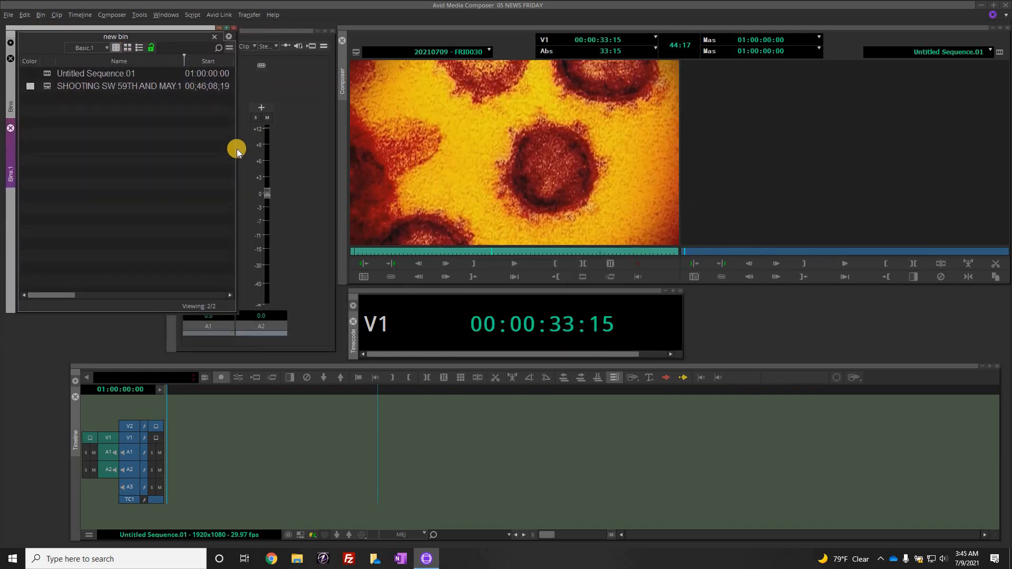
pyautogui.moveTo(236, 154); pyautogui.dragTo(164, 159)
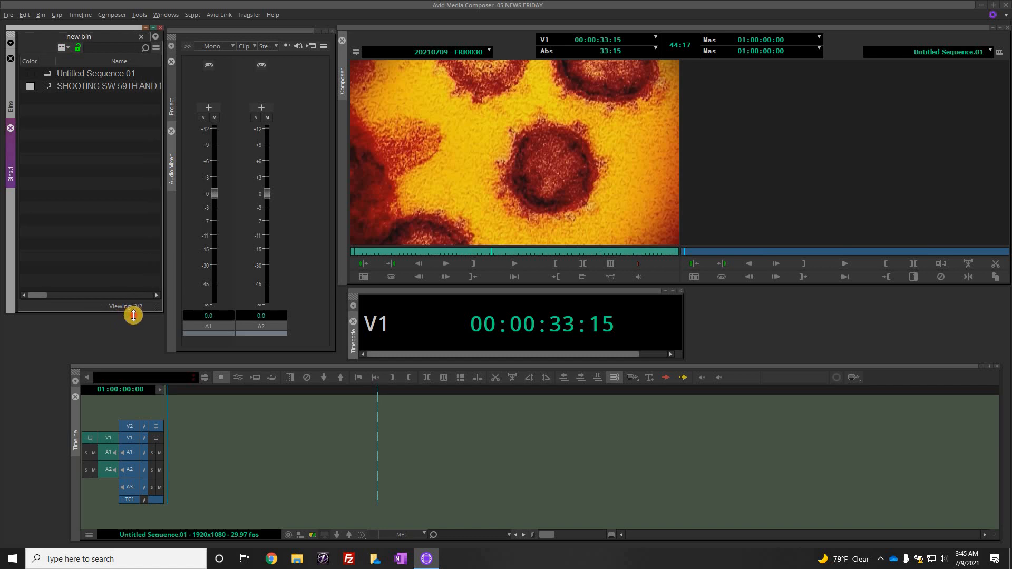
pyautogui.moveTo(134, 315); pyautogui.dragTo(120, 358)
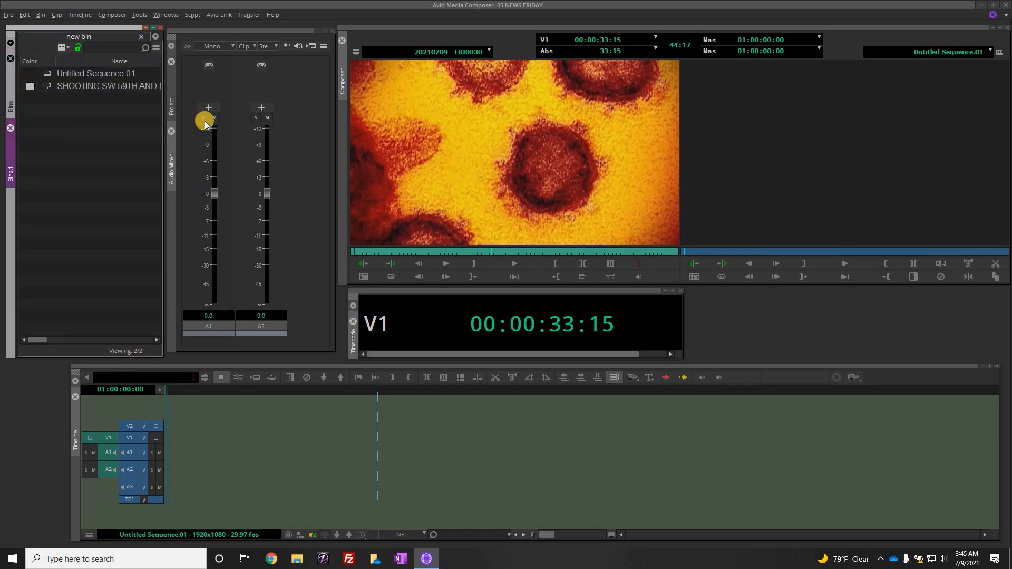
pyautogui.click(168, 105)
pyautogui.click(172, 169)
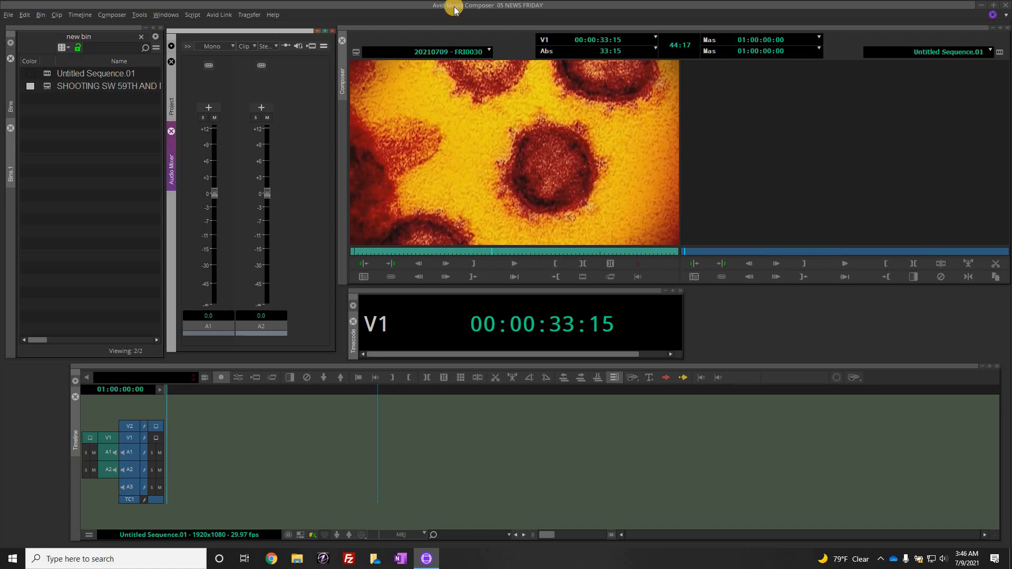
pyautogui.click(464, 34)
pyautogui.moveTo(464, 34)
pyautogui.mouseDown()
pyautogui.moveTo(474, 33)
pyautogui.moveTo(465, 37)
pyautogui.mouseUp()
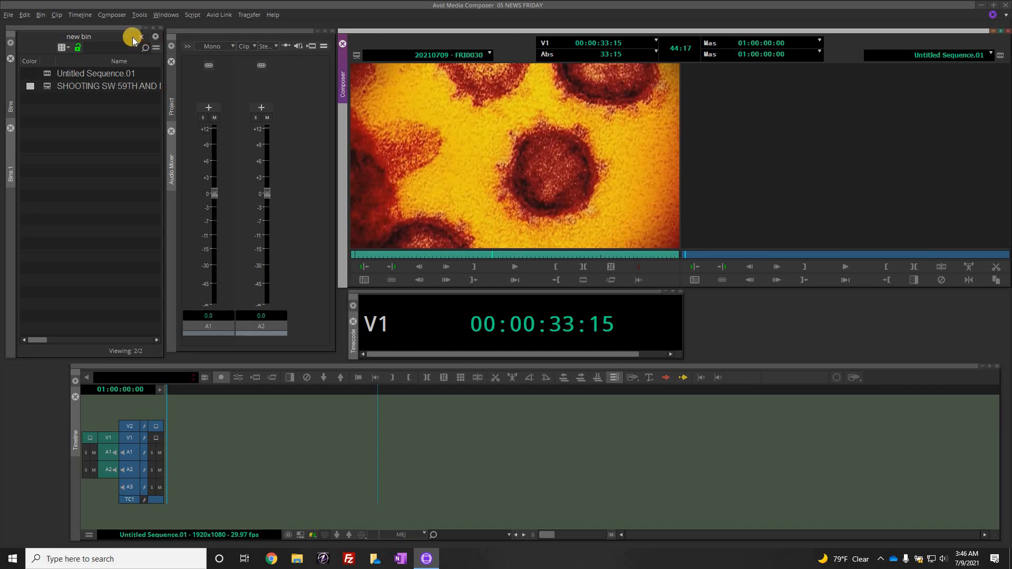
# - Open and cancel the new workspace dialog, then examine the saved workspaces and the commands for saving or restoring a layout
pyautogui.click(173, 16)
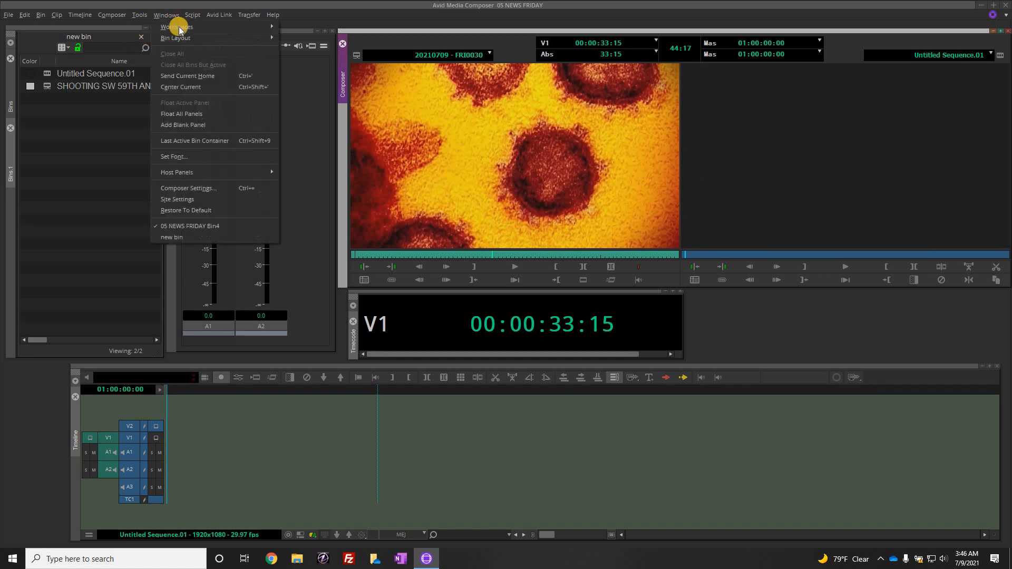
pyautogui.moveTo(259, 32)
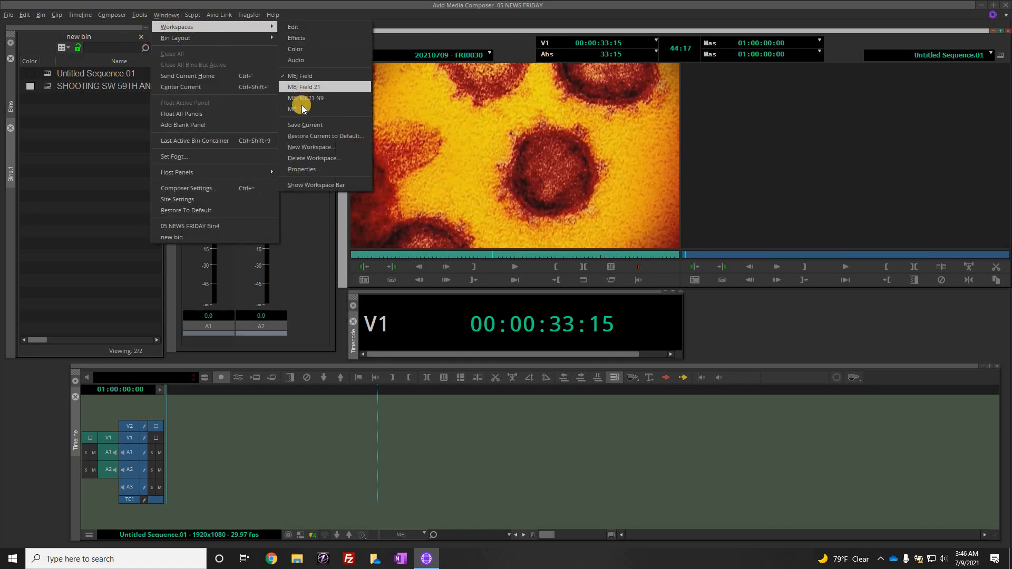
pyautogui.click(308, 147)
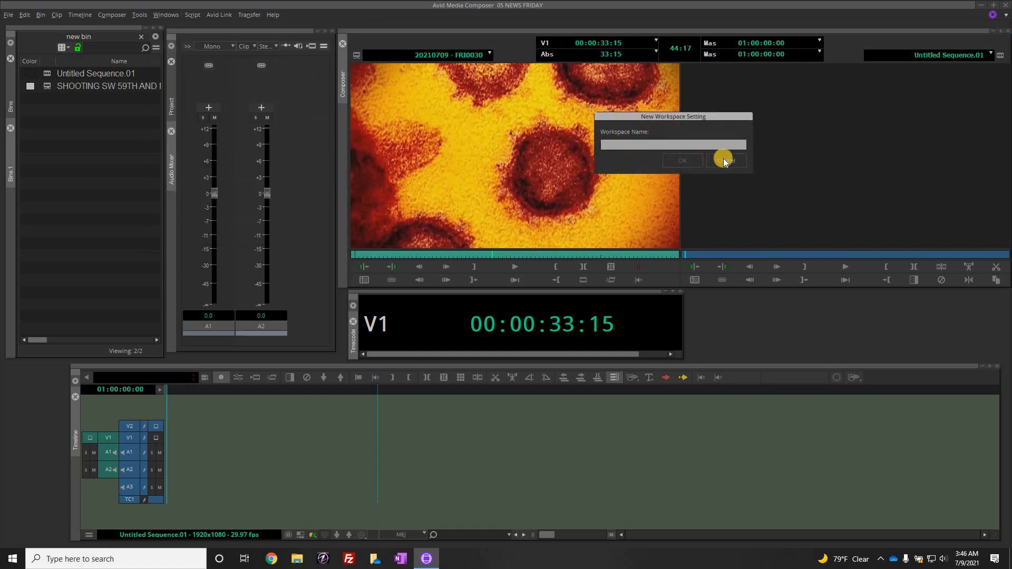
pyautogui.click(725, 161)
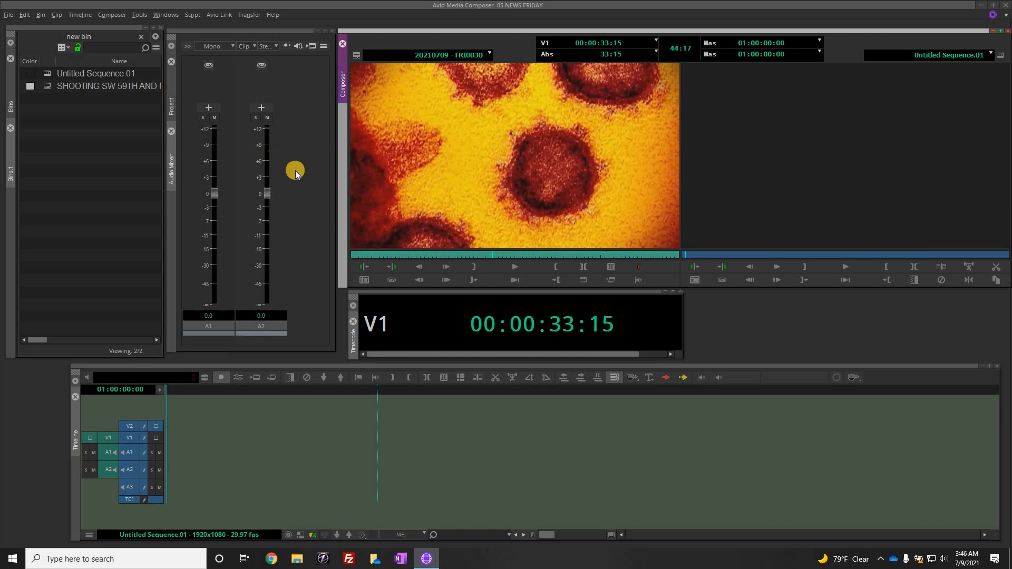
pyautogui.click(167, 15)
pyautogui.moveTo(272, 26)
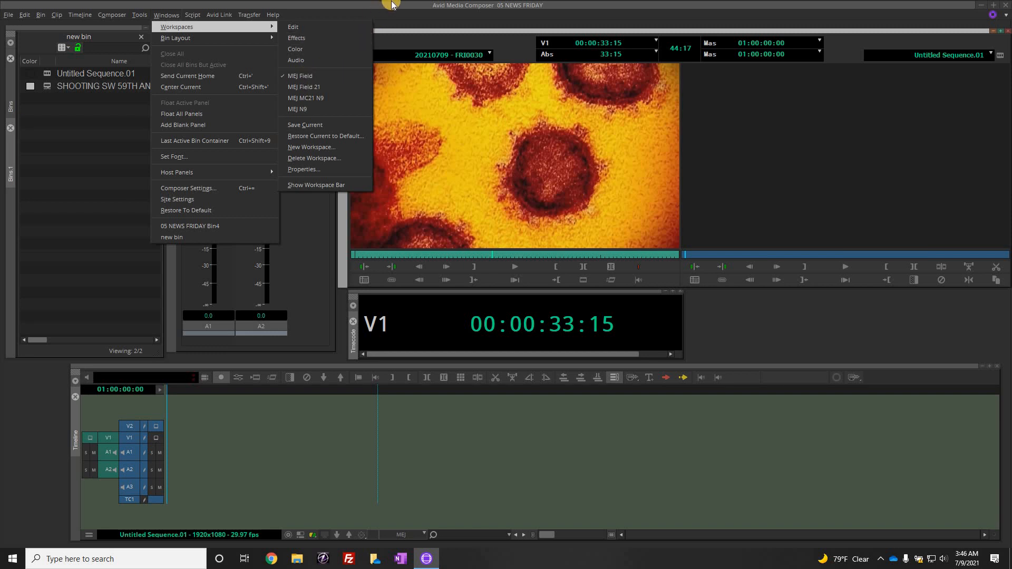
pyautogui.click(346, 105)
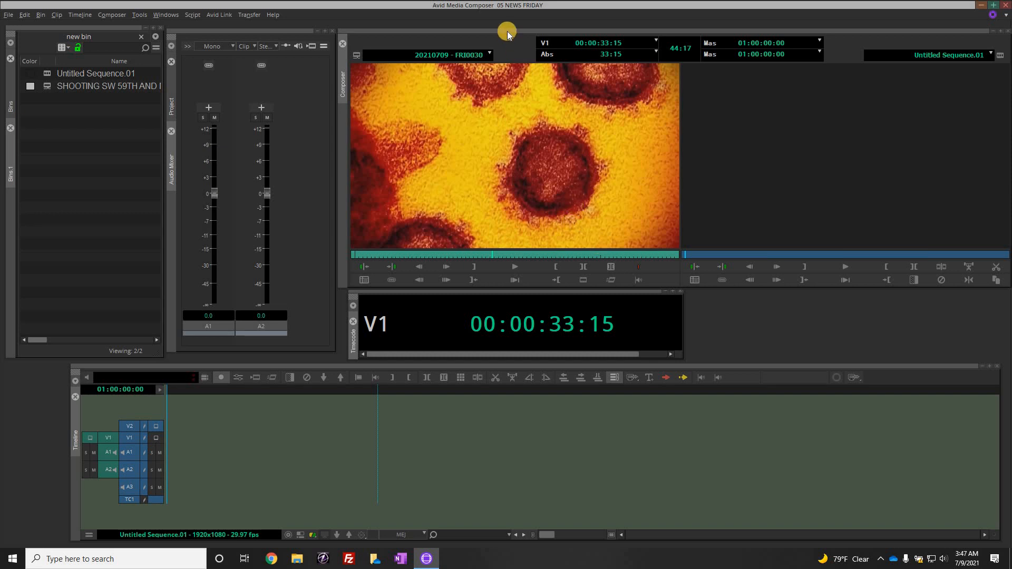
# - Un-maximize and move the main application window behind the floating panels, then maximize it again and reposition the Audio Mixer beside the bins
pyautogui.moveTo(511, 30); pyautogui.dragTo(509, 27)
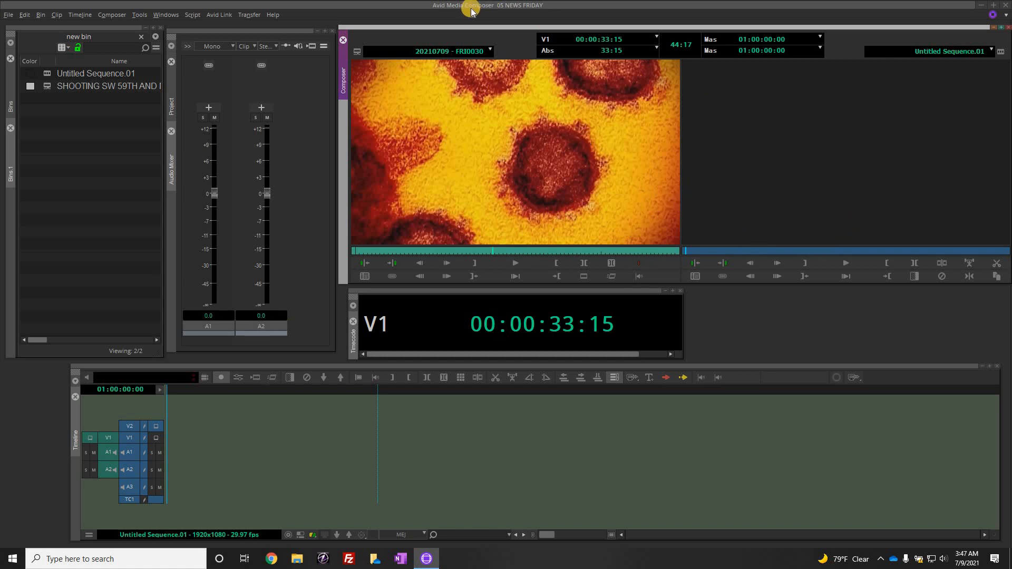
pyautogui.click(373, 5)
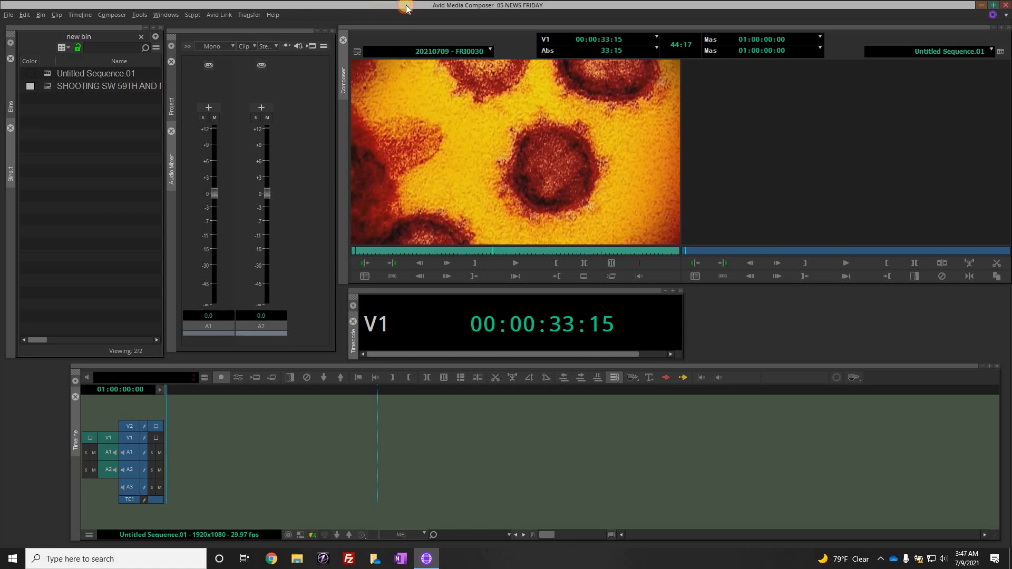
pyautogui.click(982, 5)
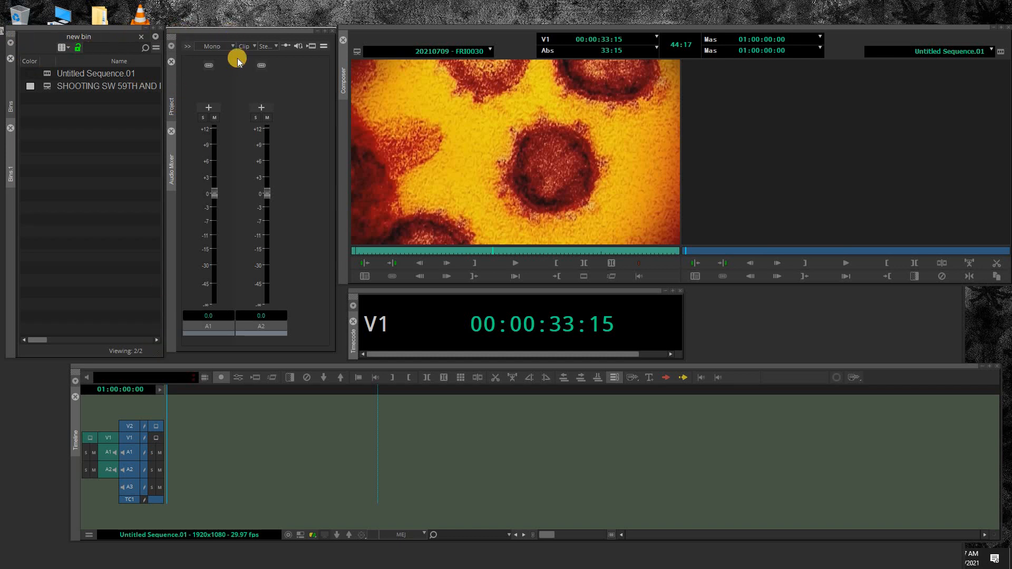
pyautogui.moveTo(251, 31); pyautogui.dragTo(254, 41)
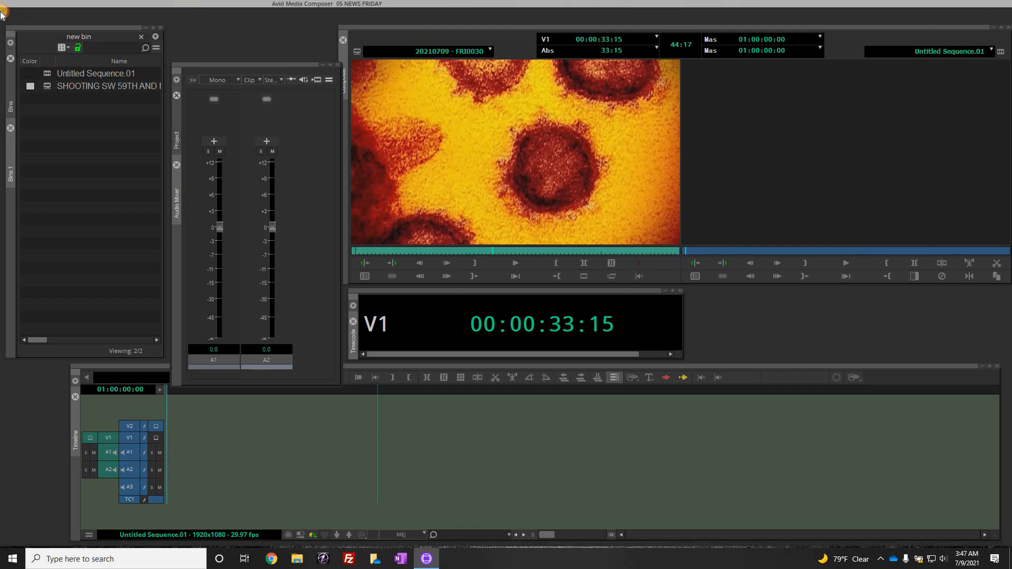
pyautogui.doubleClick(120, 4)
pyautogui.moveTo(120, 5); pyautogui.dragTo(152, 5)
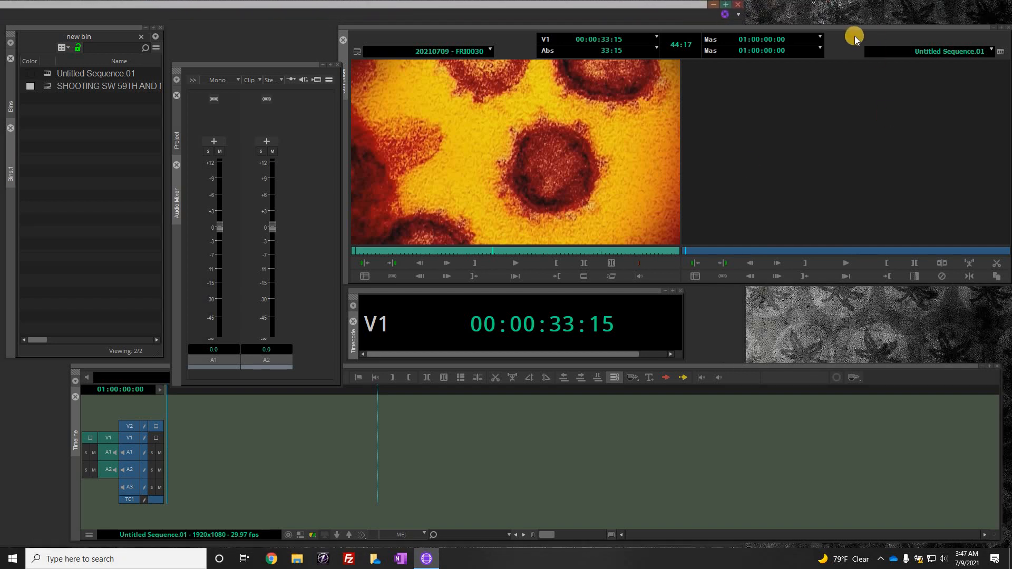
pyautogui.moveTo(629, 3); pyautogui.dragTo(902, 2)
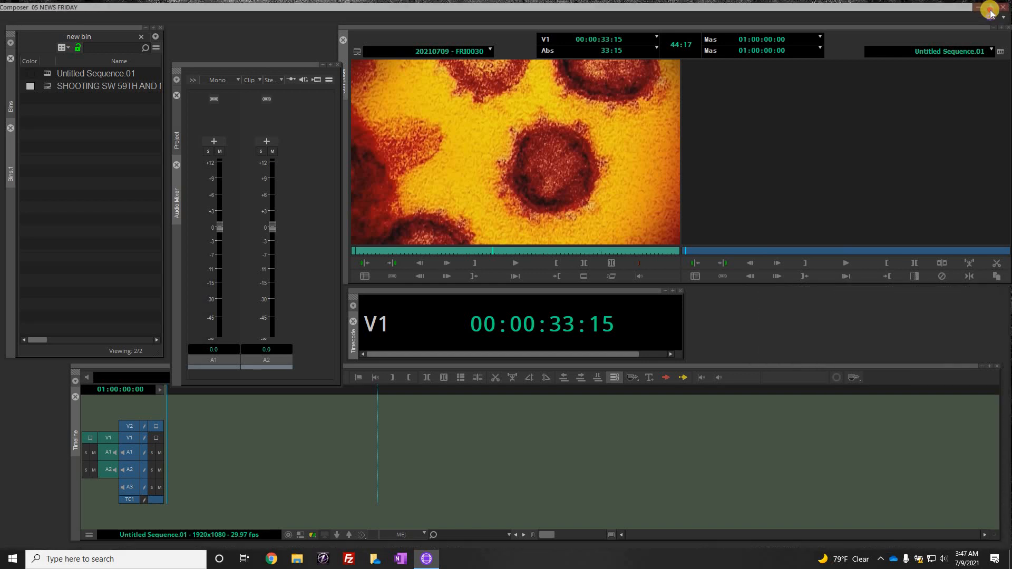
pyautogui.click(990, 11)
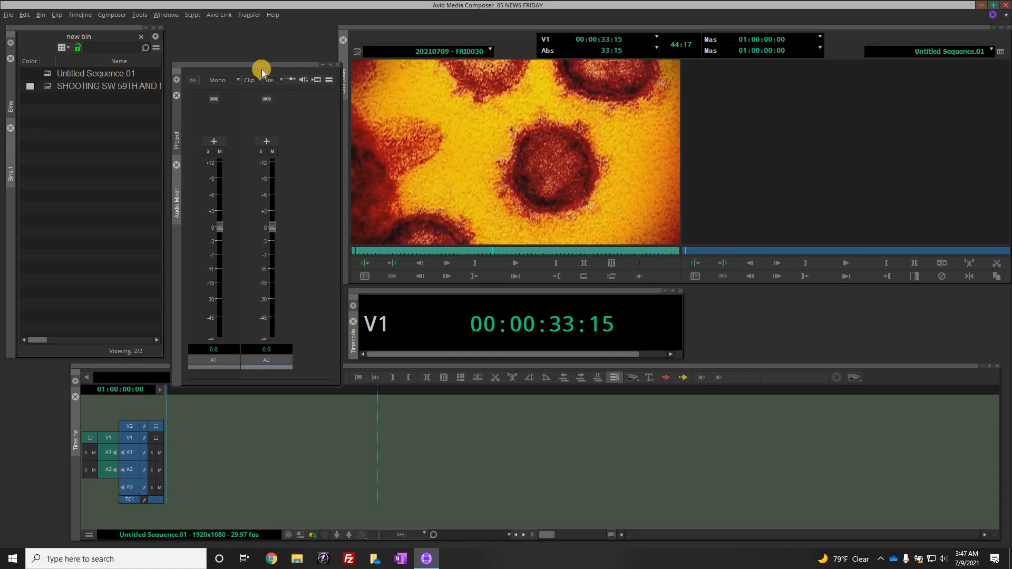
pyautogui.moveTo(259, 65); pyautogui.dragTo(255, 30)
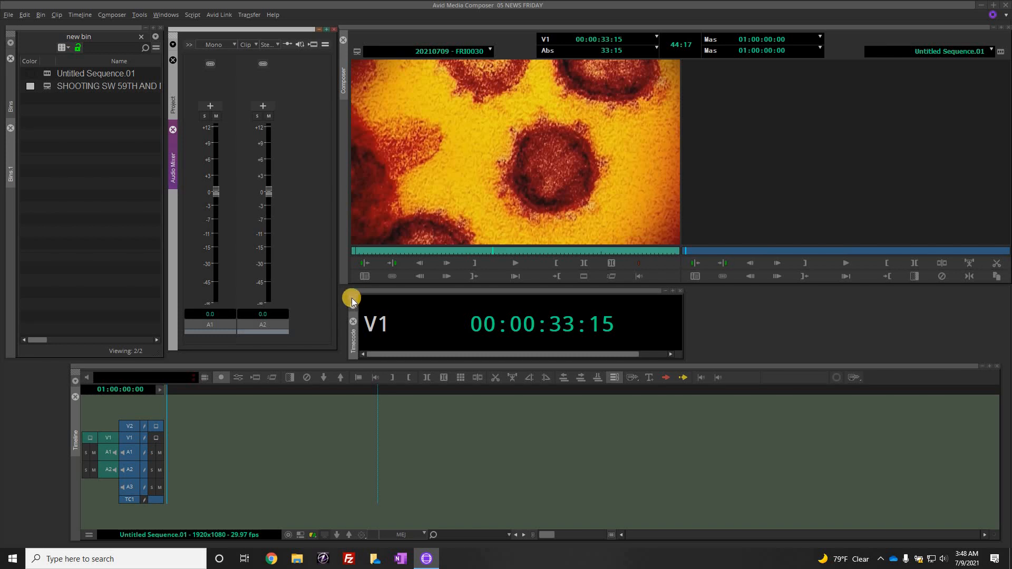
# - Dock the Timecode window beneath the Composer and lower the divider between them so the viewers have more height
pyautogui.moveTo(352, 296); pyautogui.dragTo(580, 279)
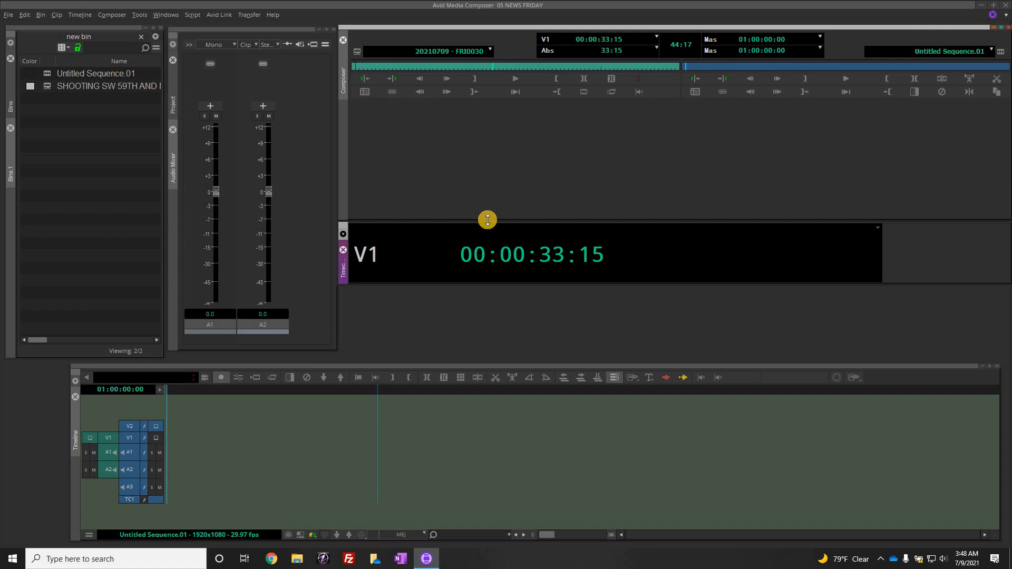
pyautogui.moveTo(488, 219); pyautogui.dragTo(499, 325)
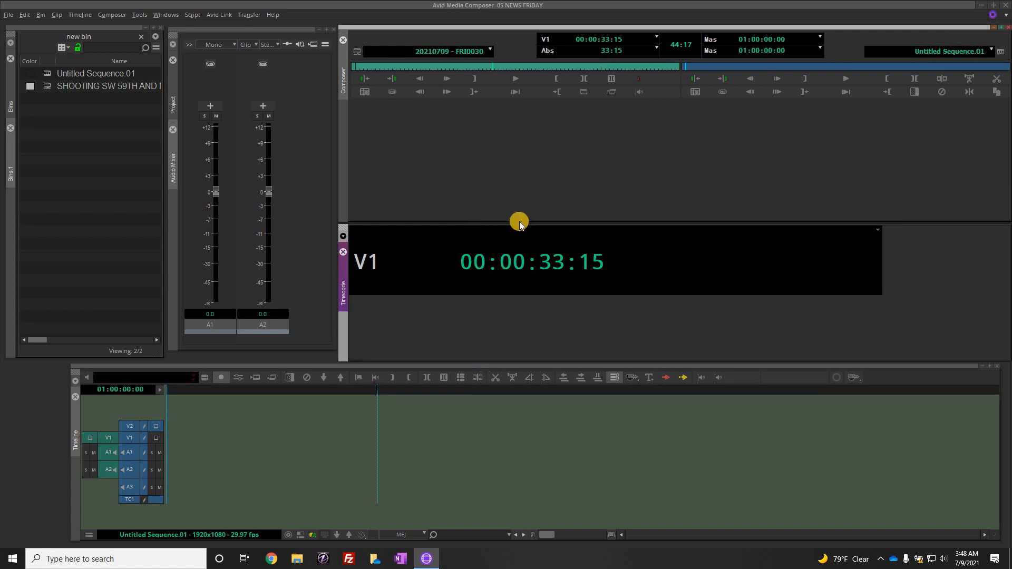
pyautogui.moveTo(519, 222); pyautogui.dragTo(508, 280)
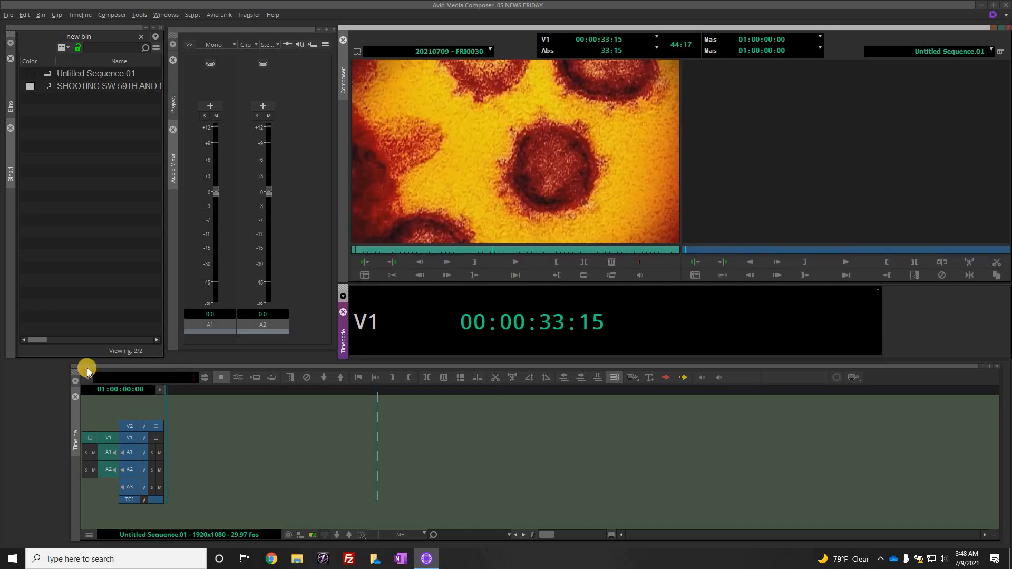
# - Dock the Timeline beneath the Timecode window and lower the divider under the Composer to enlarge its viewers
pyautogui.moveTo(74, 371); pyautogui.dragTo(495, 535)
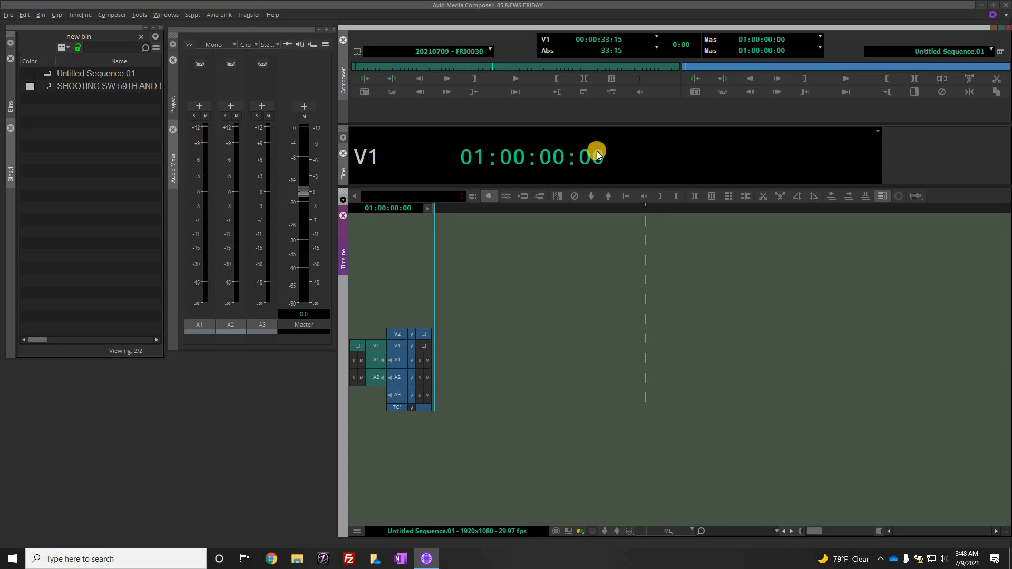
pyautogui.moveTo(605, 120); pyautogui.dragTo(612, 299)
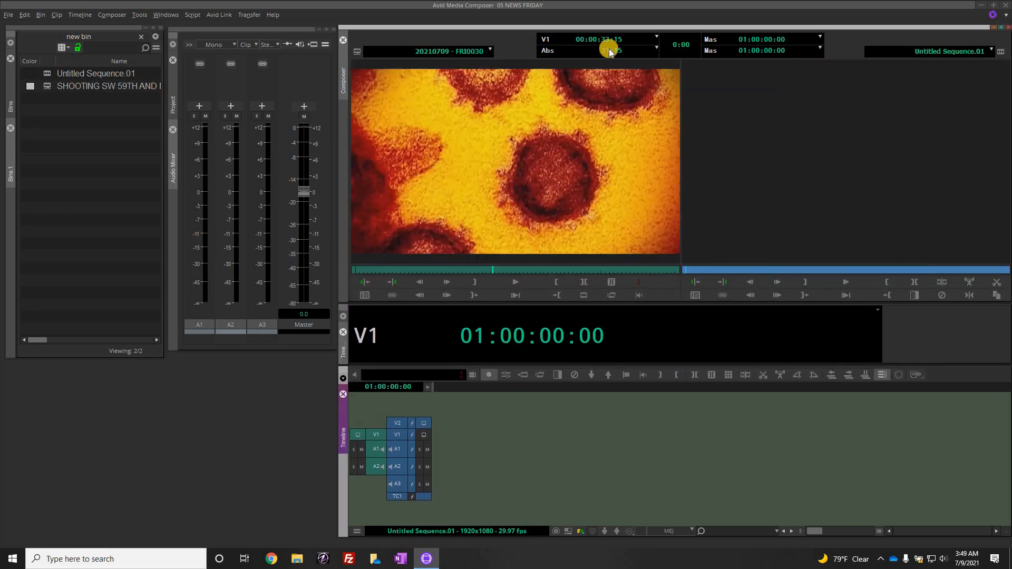
pyautogui.moveTo(586, 22)
pyautogui.mouseDown()
pyautogui.moveTo(486, 30)
pyautogui.moveTo(584, 24)
pyautogui.mouseUp()
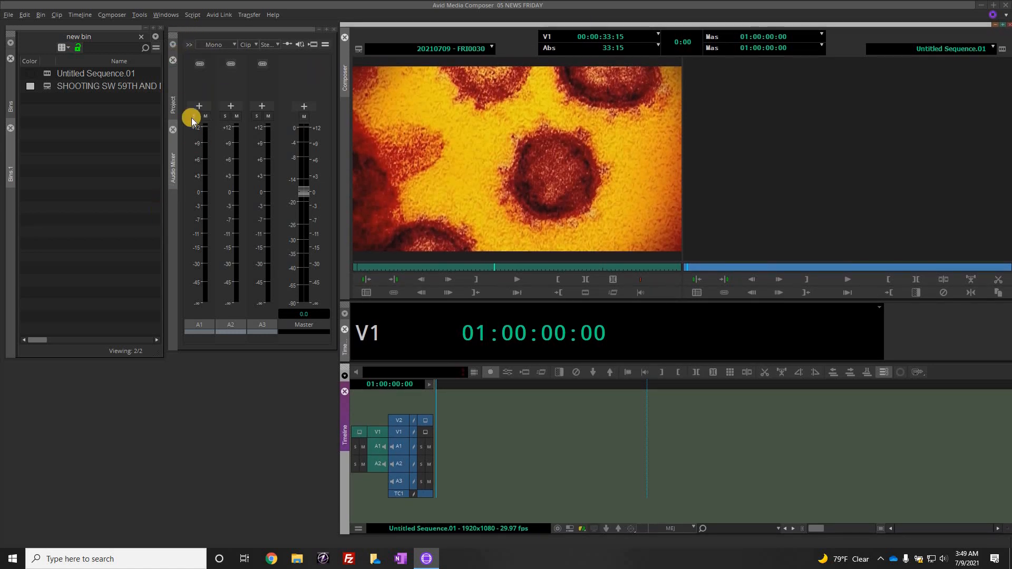
# - Dock the combined Project and Audio Mixer window beside the Composer and switch between its tabs, finishing on the Audio Mixer
pyautogui.moveTo(180, 37); pyautogui.dragTo(352, 117)
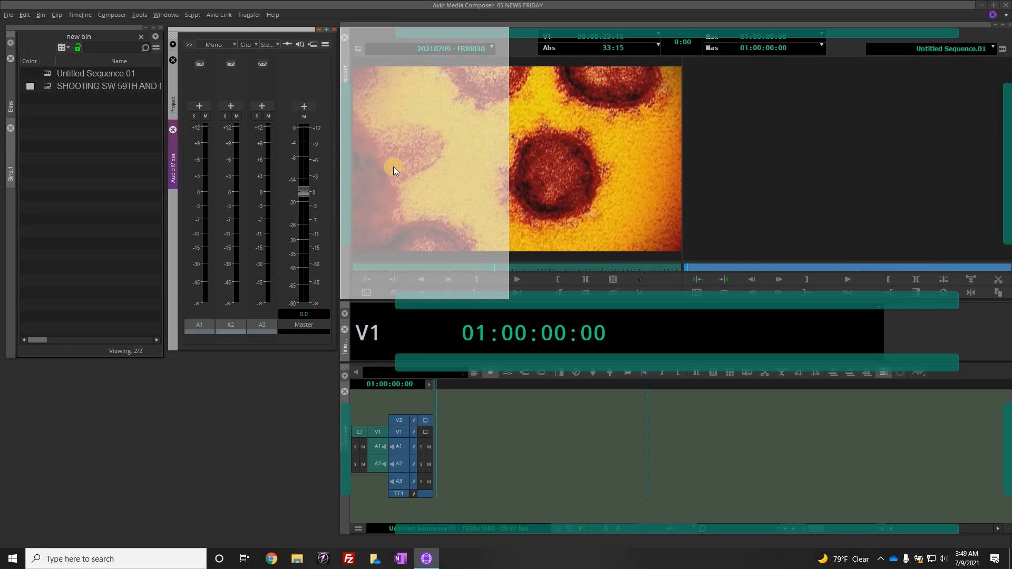
pyautogui.moveTo(393, 167); pyautogui.dragTo(352, 108)
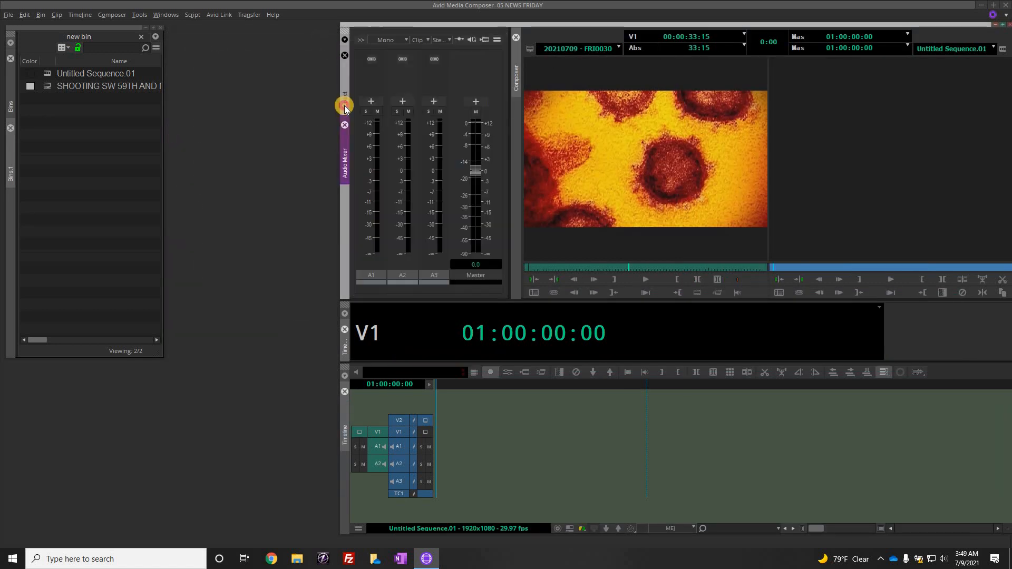
pyautogui.click(344, 105)
pyautogui.click(343, 136)
pyautogui.click(345, 98)
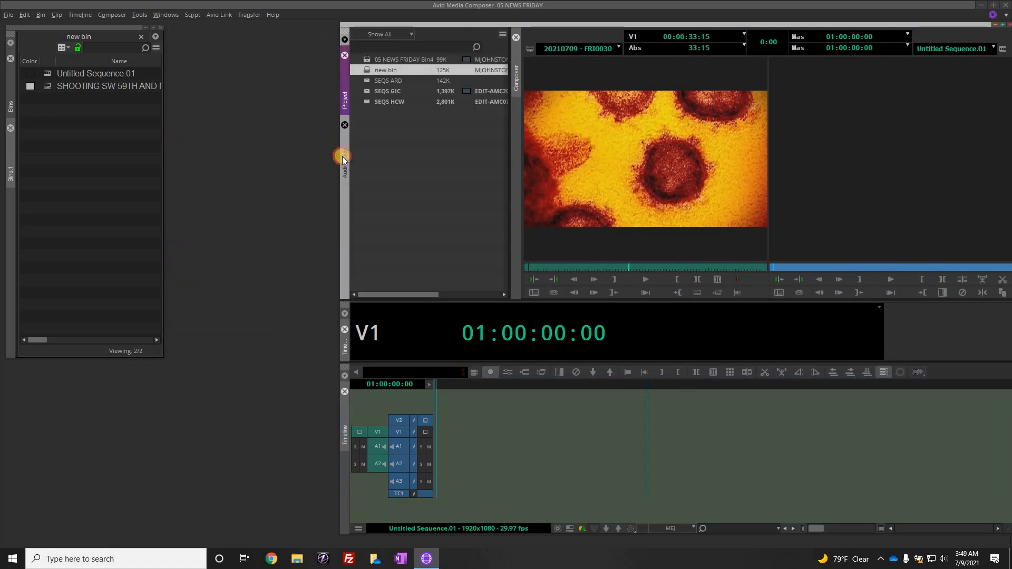
pyautogui.click(343, 159)
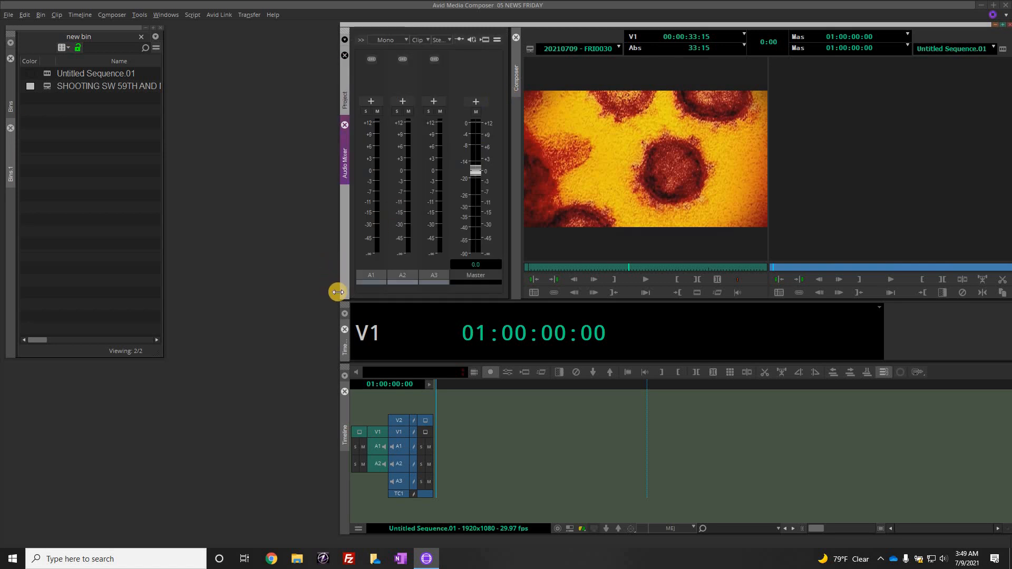
# - Widen the docked group towards the bins, and dock the tabbed bins window beside the Project and Audio Mixer
pyautogui.moveTo(337, 292); pyautogui.dragTo(181, 289)
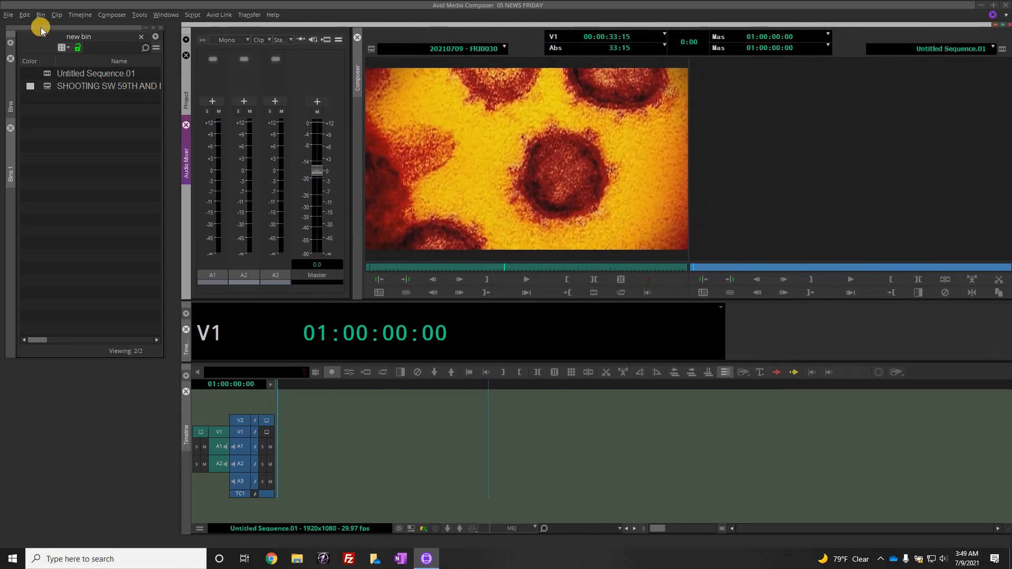
pyautogui.moveTo(40, 27); pyautogui.dragTo(140, 87)
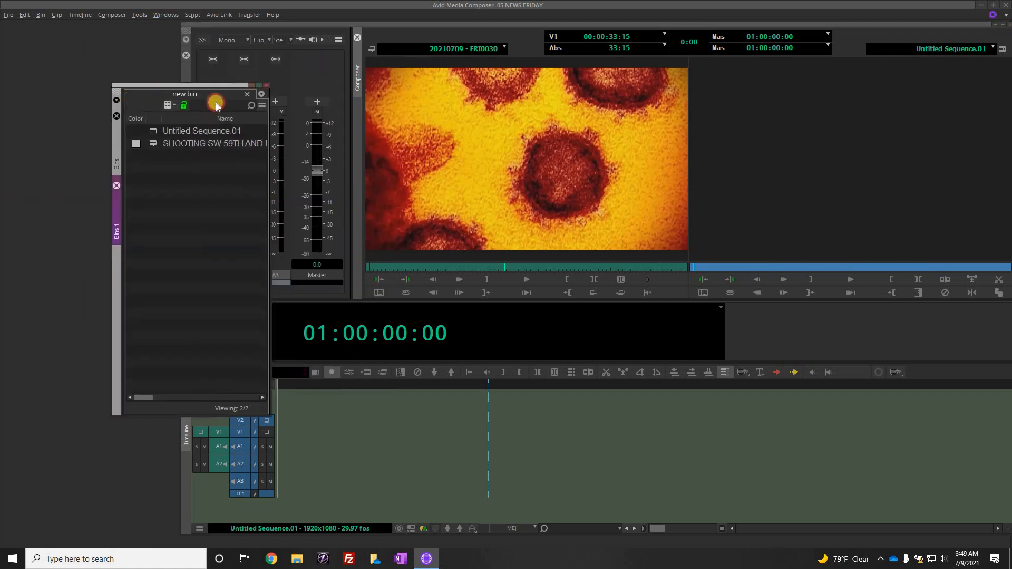
pyautogui.moveTo(216, 102); pyautogui.dragTo(12, 122)
pyautogui.moveTo(188, 98); pyautogui.dragTo(189, 104)
pyautogui.moveTo(178, 204); pyautogui.dragTo(9, 252)
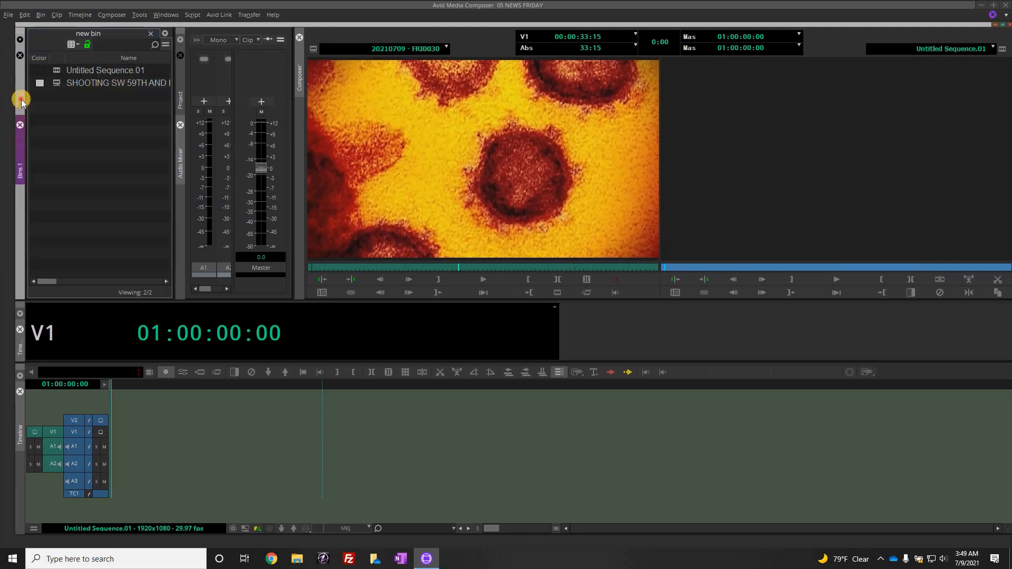
# - Switch through the Bins, Project and Audio Mixer tabs, and adjust the dividers to widen the Audio Mixer and give the lower panels more height
pyautogui.click(21, 101)
pyautogui.click(182, 101)
pyautogui.click(230, 146)
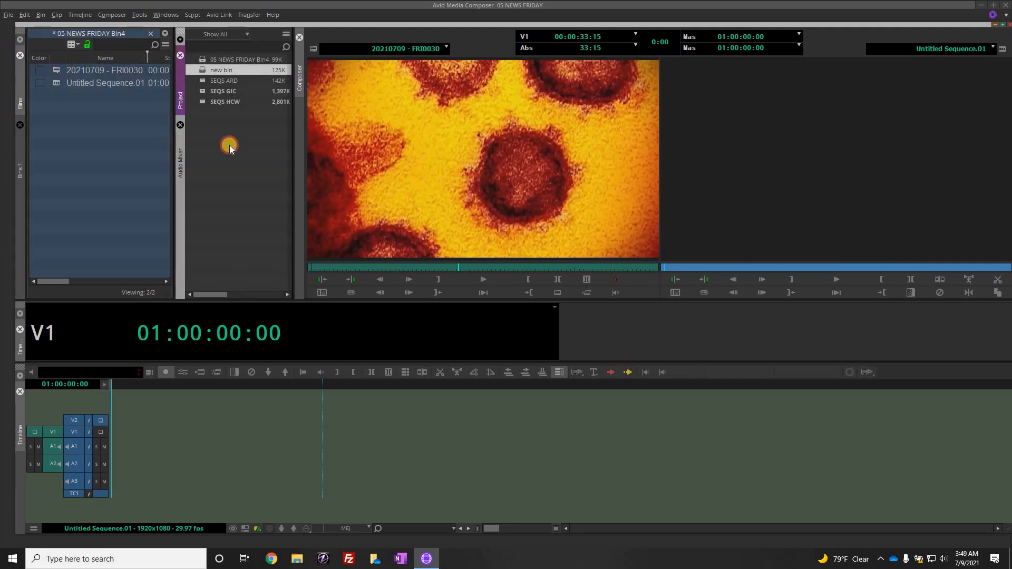
pyautogui.click(179, 179)
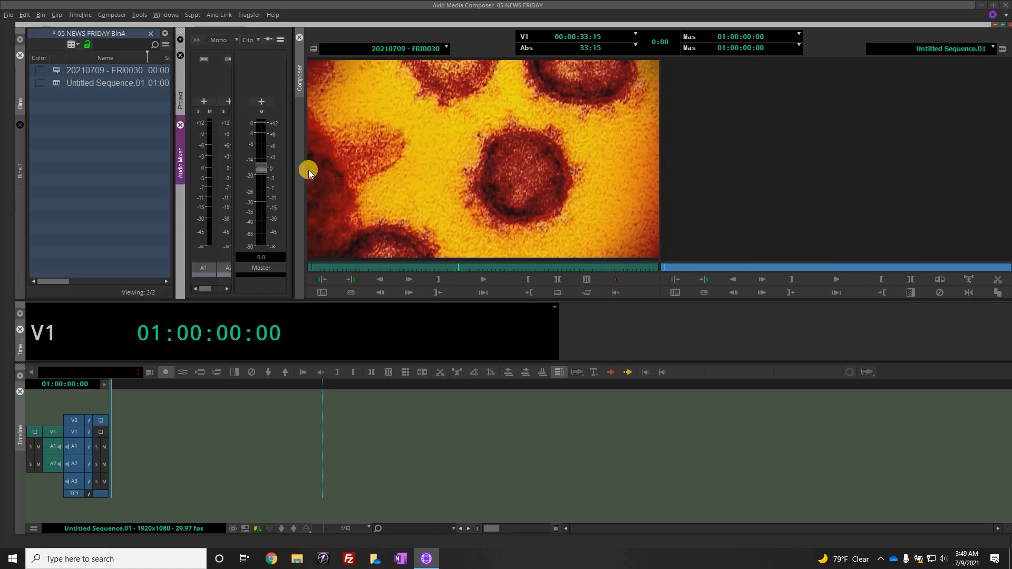
pyautogui.moveTo(296, 172); pyautogui.dragTo(334, 176)
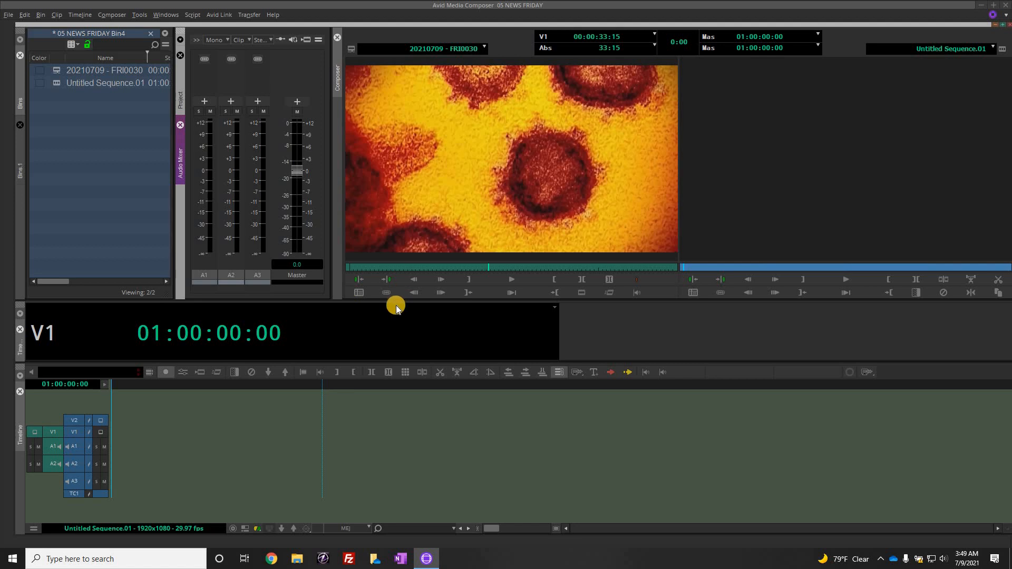
pyautogui.moveTo(397, 300); pyautogui.dragTo(397, 280)
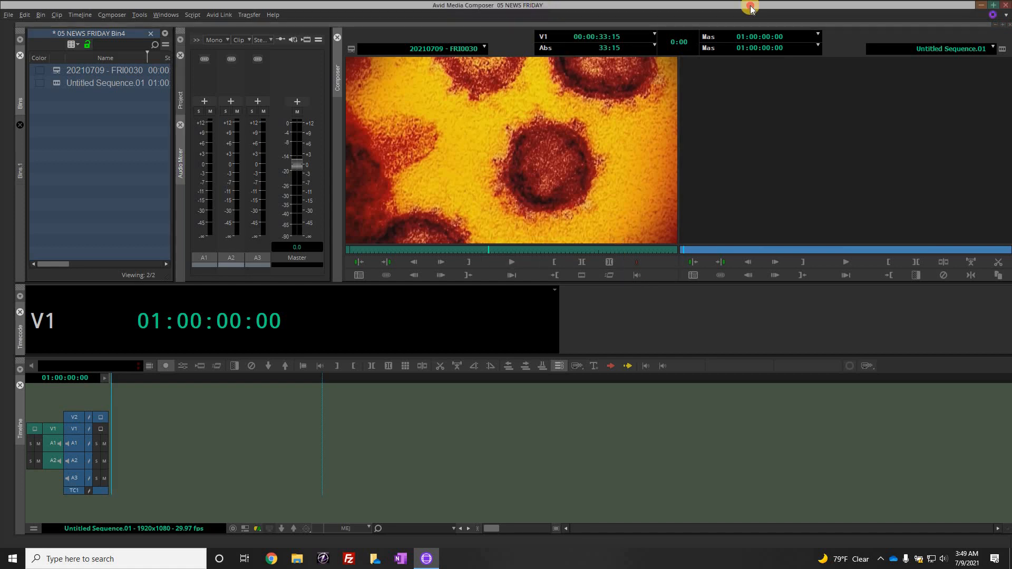
# - Un-maximize and move the main application window behind the docked panel group, and maximize it again
pyautogui.moveTo(649, 7); pyautogui.dragTo(646, 9)
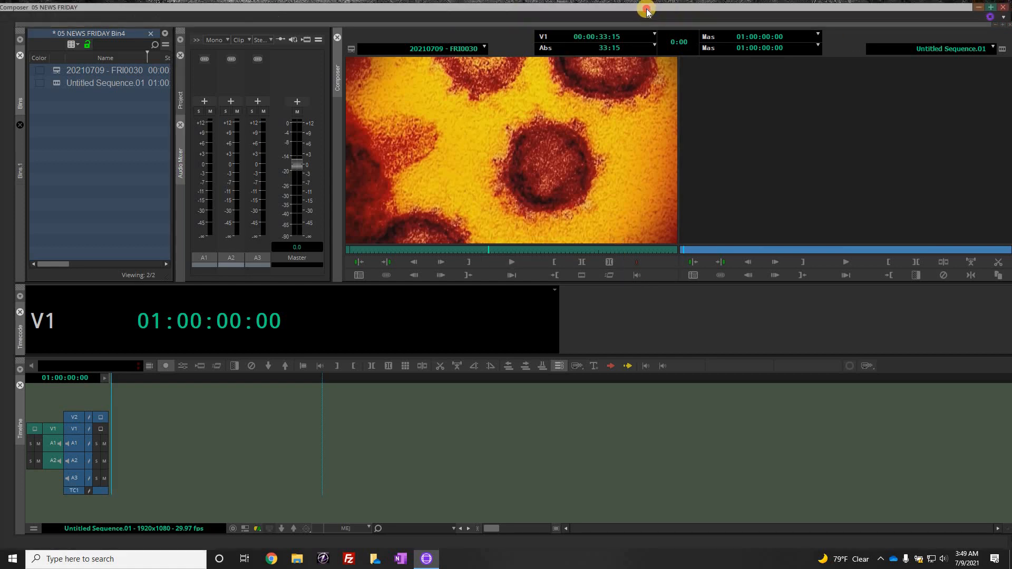
pyautogui.moveTo(439, 11); pyautogui.dragTo(641, 9)
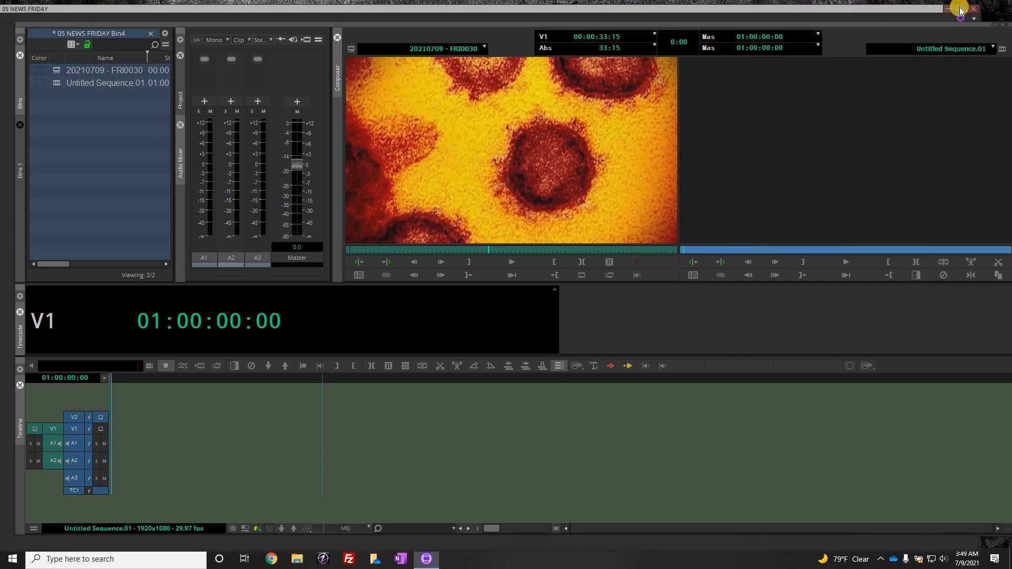
pyautogui.doubleClick(323, 11)
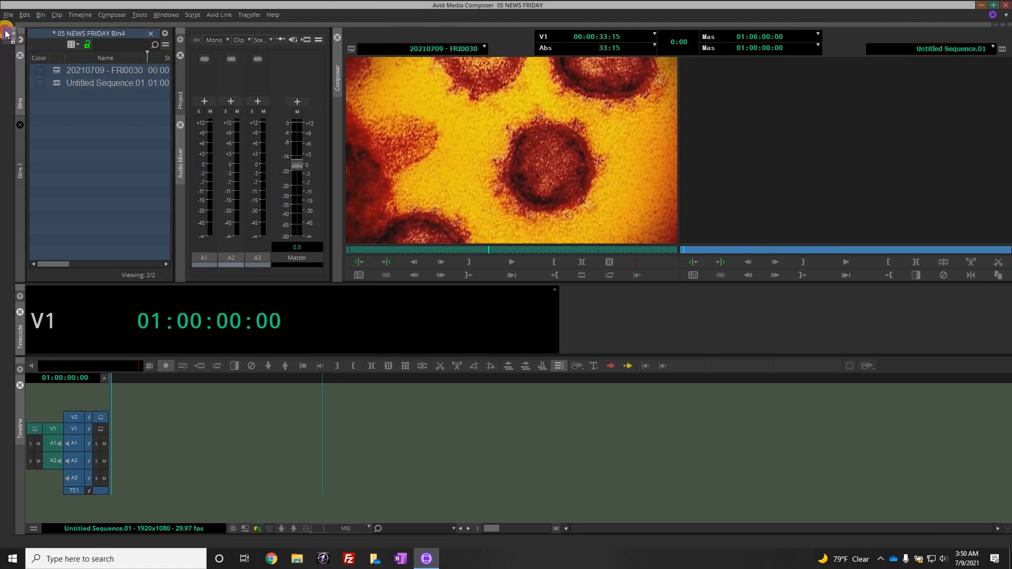
# - Dock the tabbed bins in the main application window and separate the Timeline and the Project and Audio Mixer window from the docked group
pyautogui.moveTo(5, 31); pyautogui.dragTo(5, 31)
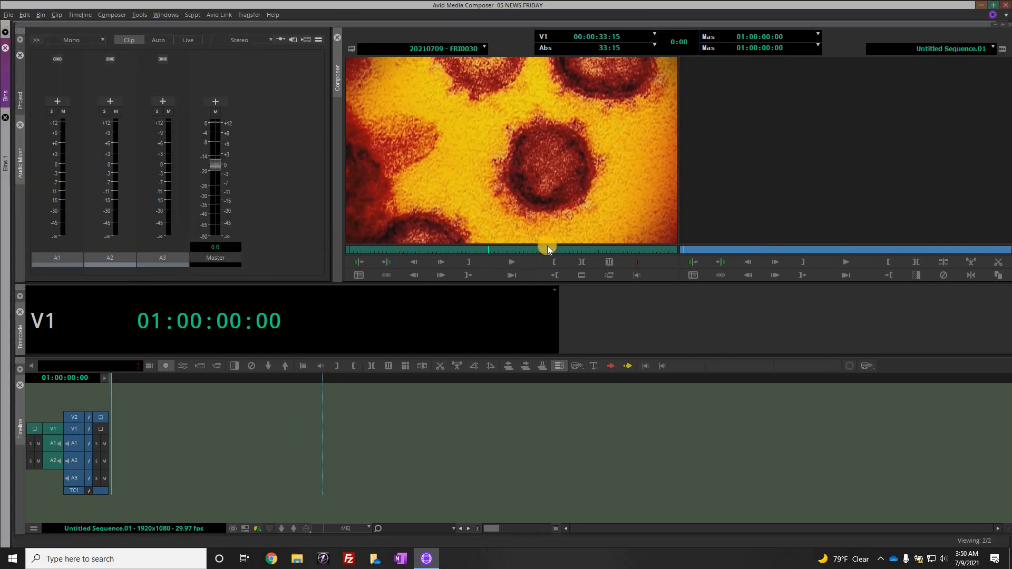
pyautogui.moveTo(20, 290); pyautogui.dragTo(61, 350)
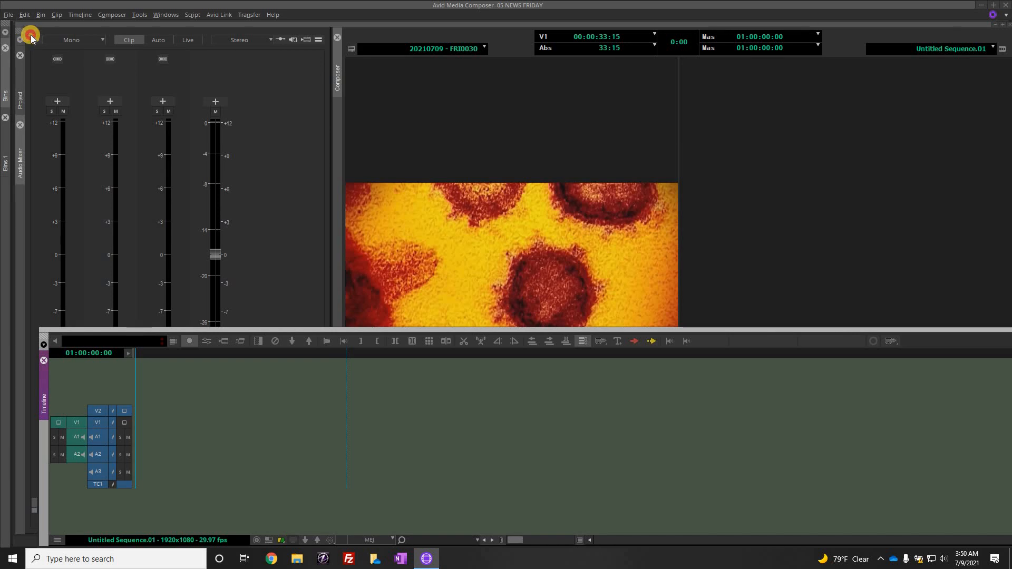
pyautogui.moveTo(315, 189); pyautogui.dragTo(467, 35)
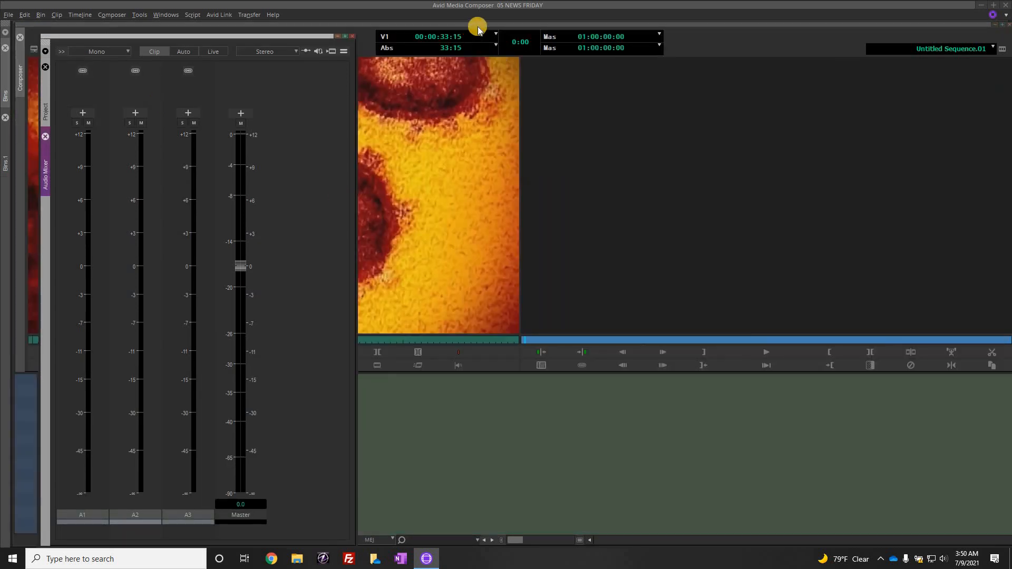
pyautogui.click(496, 456)
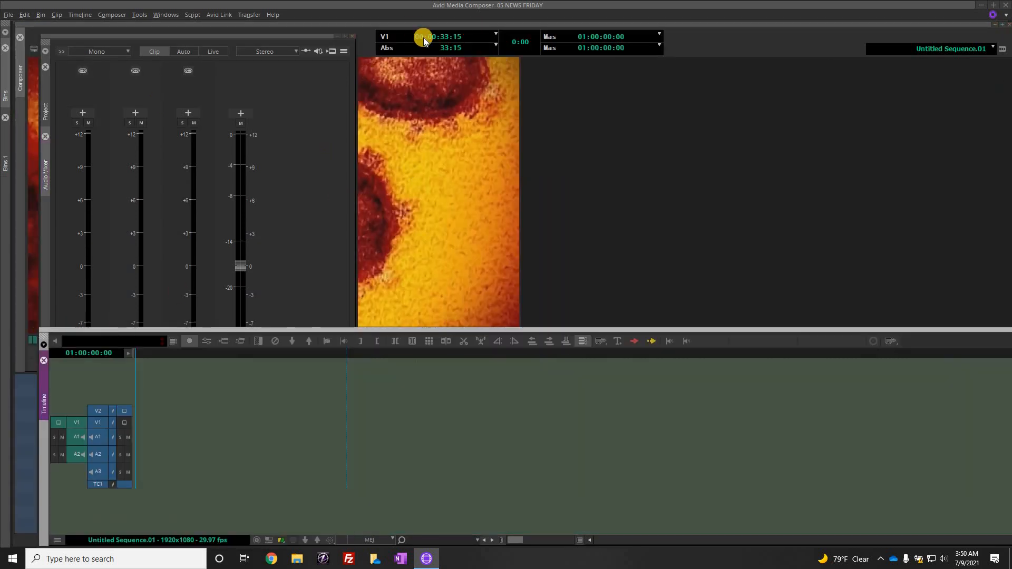
# - Shrink the Audio Mixer, Timeline, Composer and Timecode into smaller floating windows so the bins behind them are uncovered
pyautogui.moveTo(42, 34); pyautogui.dragTo(616, 64)
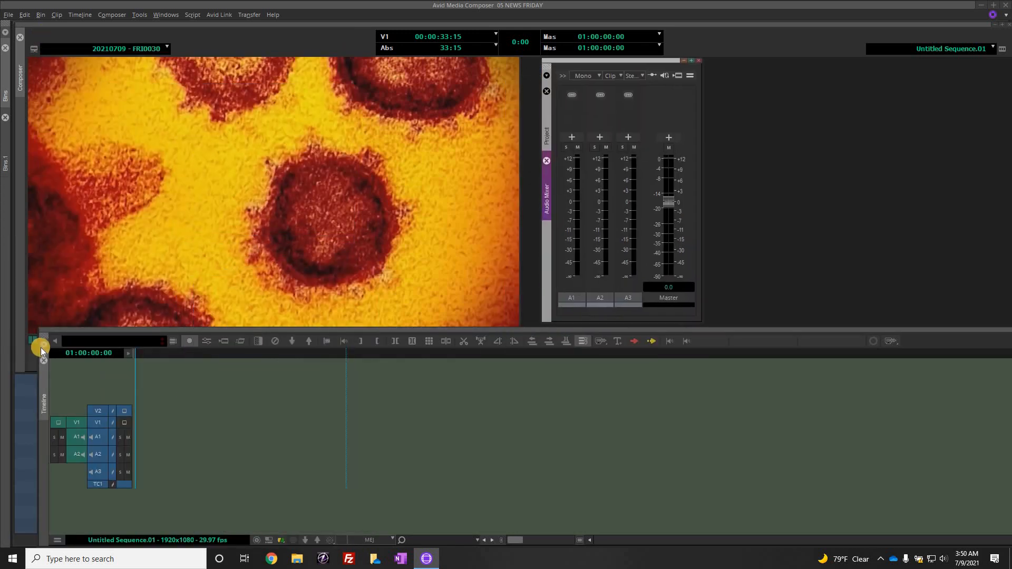
pyautogui.moveTo(42, 333); pyautogui.dragTo(728, 392)
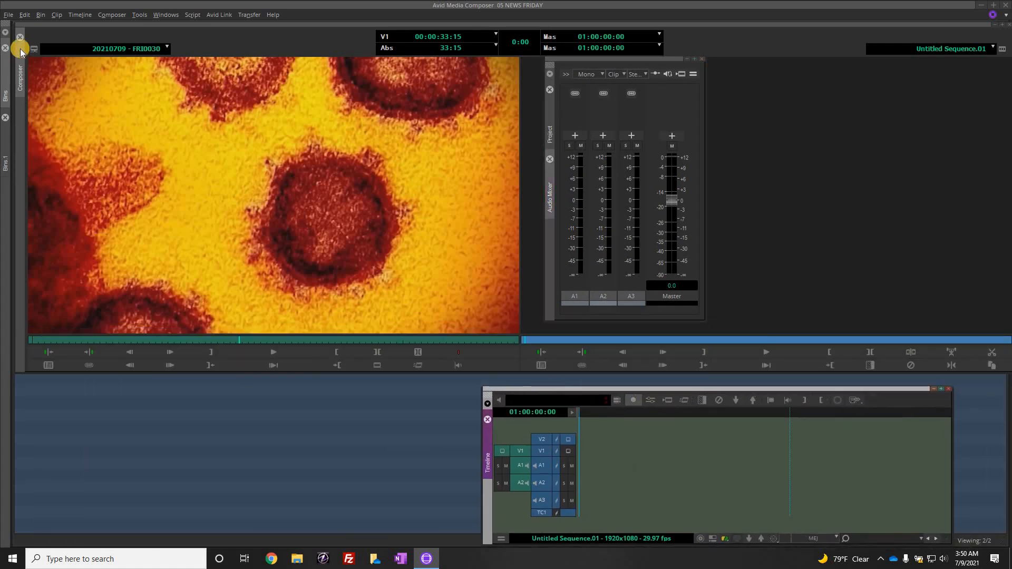
pyautogui.click(16, 22)
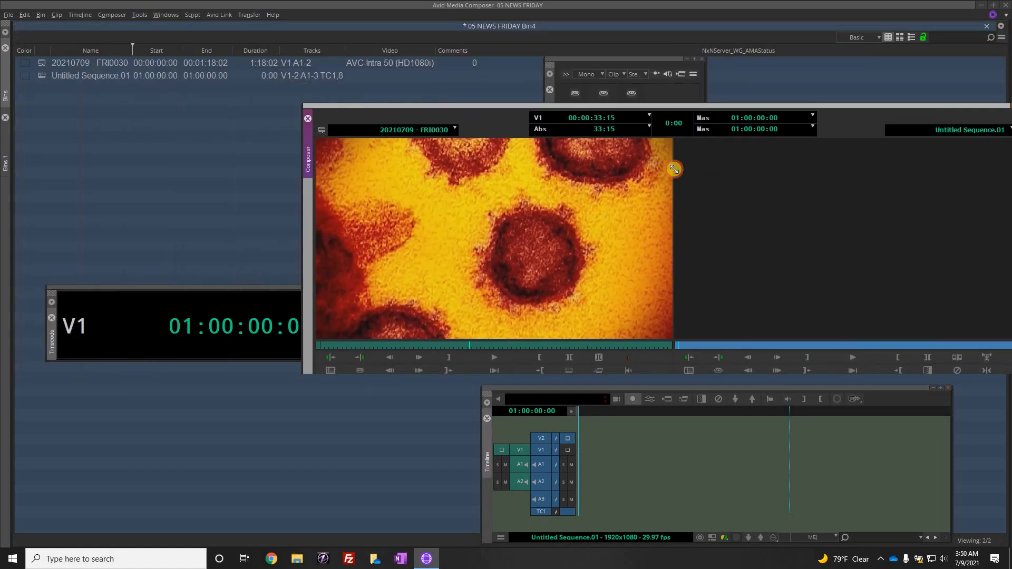
pyautogui.click(66, 45)
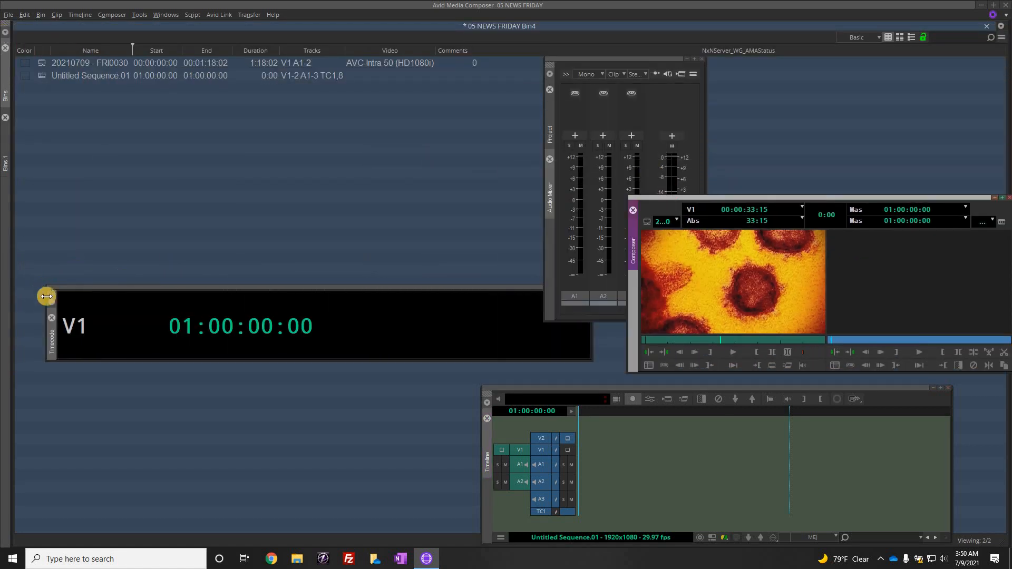
pyautogui.moveTo(297, 323); pyautogui.dragTo(368, 323)
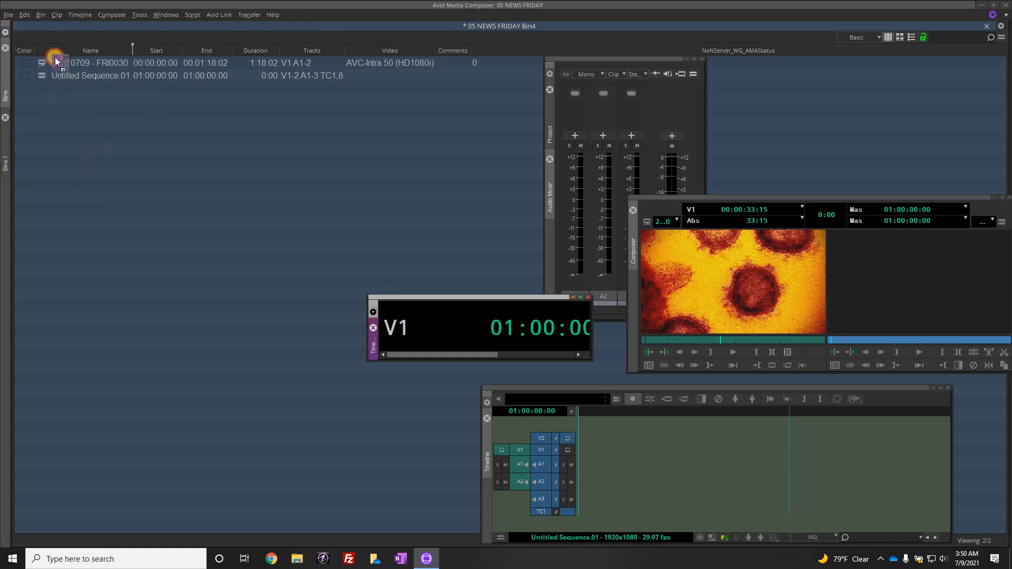
# - Undock the tabbed bins from the main application window, shrink them, and place them beside the floating Timeline
pyautogui.doubleClick(78, 27)
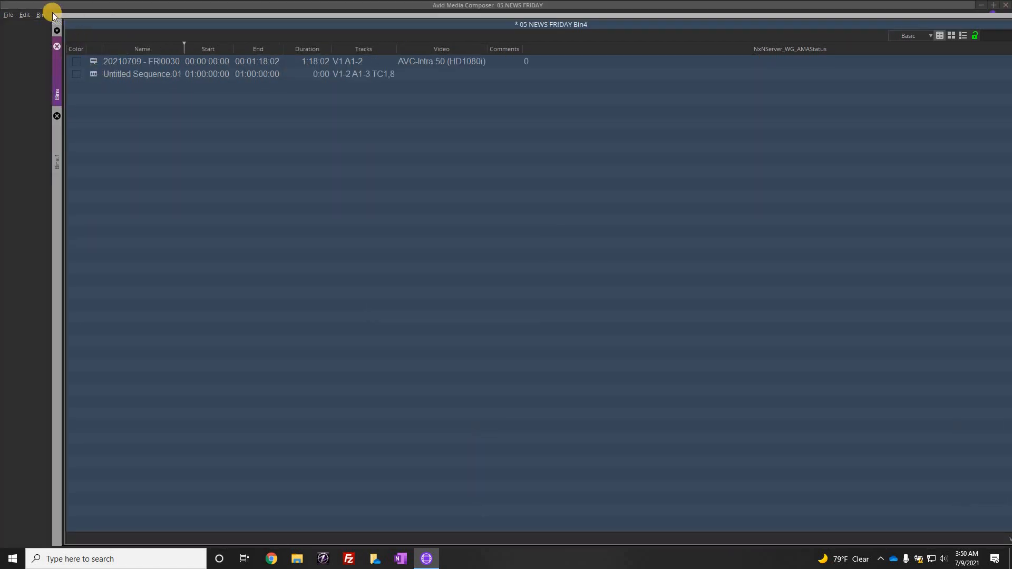
pyautogui.moveTo(52, 12); pyautogui.dragTo(263, 230)
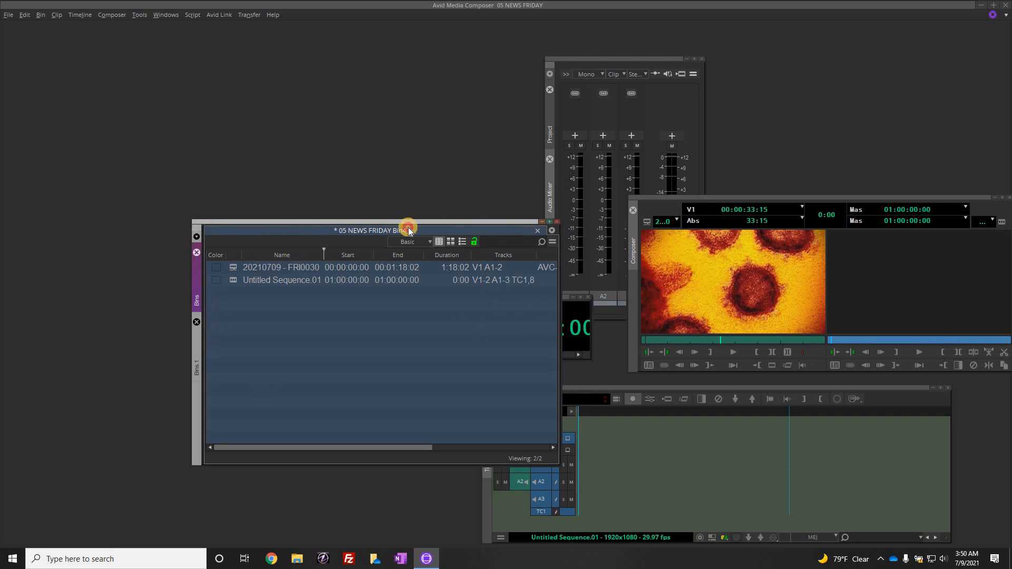
pyautogui.moveTo(409, 231); pyautogui.dragTo(256, 278)
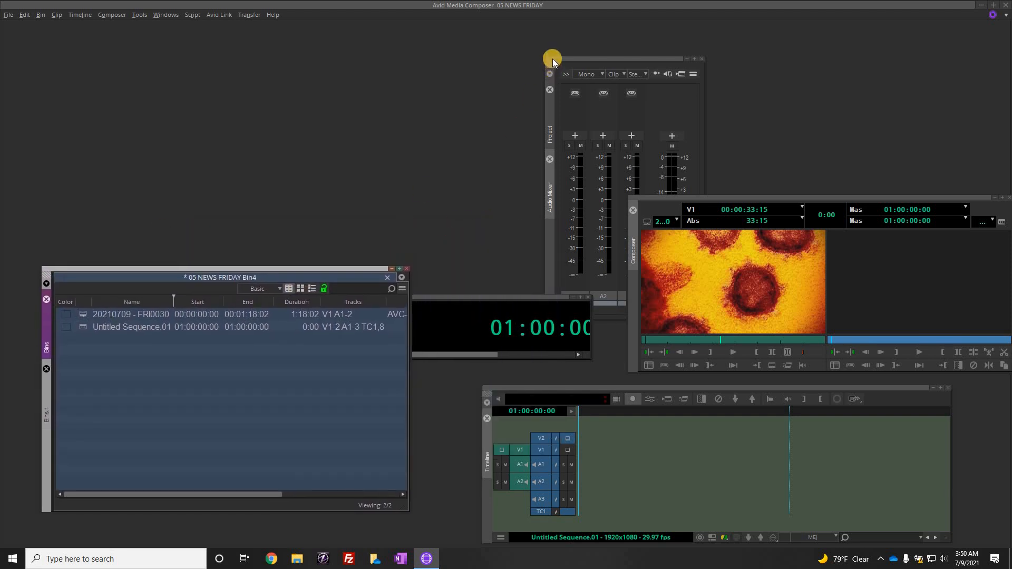
# - Dock the combined Project and Audio Mixer window in the main application window and switch to the Project tab
pyautogui.moveTo(568, 58); pyautogui.dragTo(264, 24)
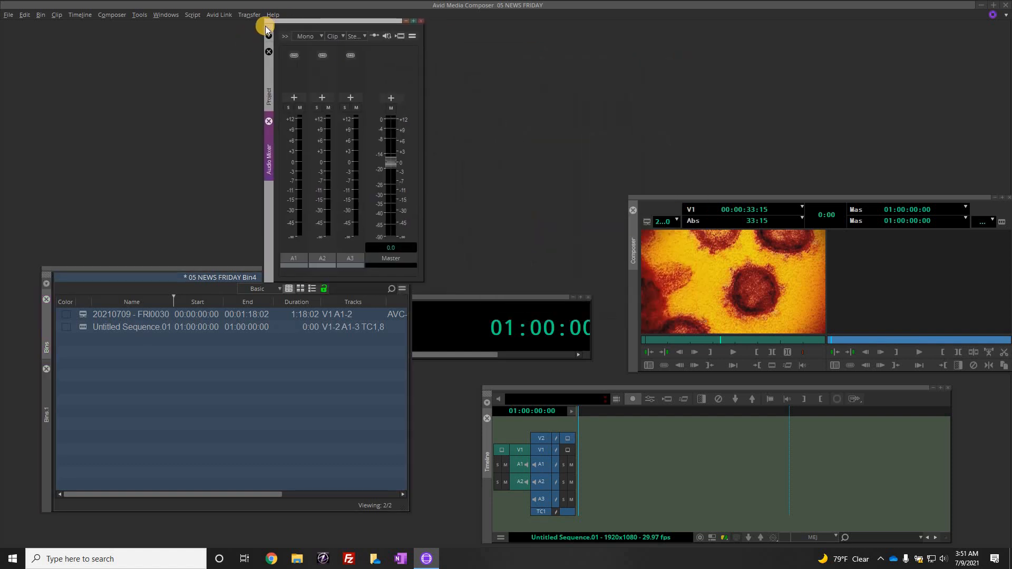
pyautogui.moveTo(225, 57); pyautogui.dragTo(138, 87)
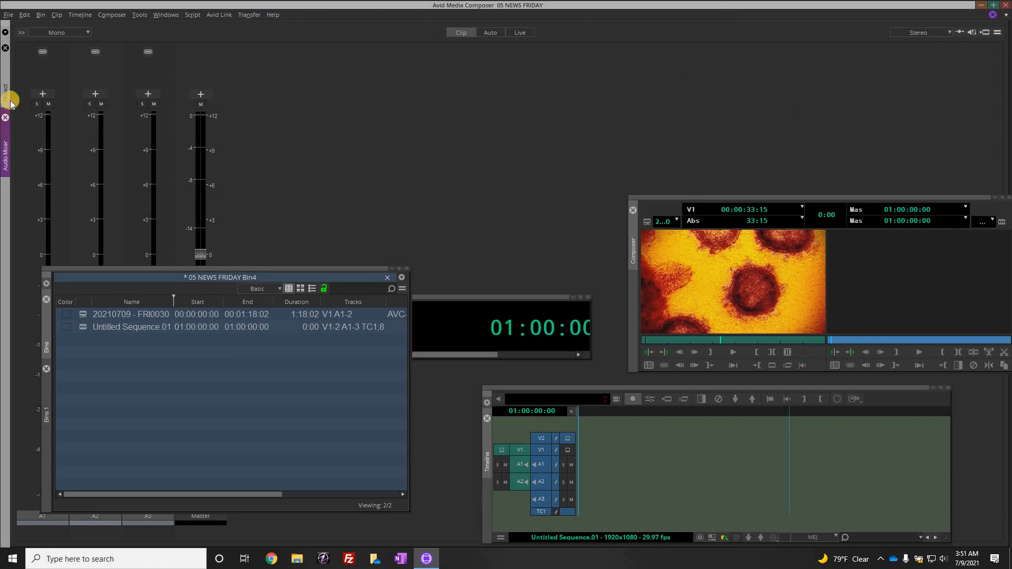
pyautogui.click(6, 158)
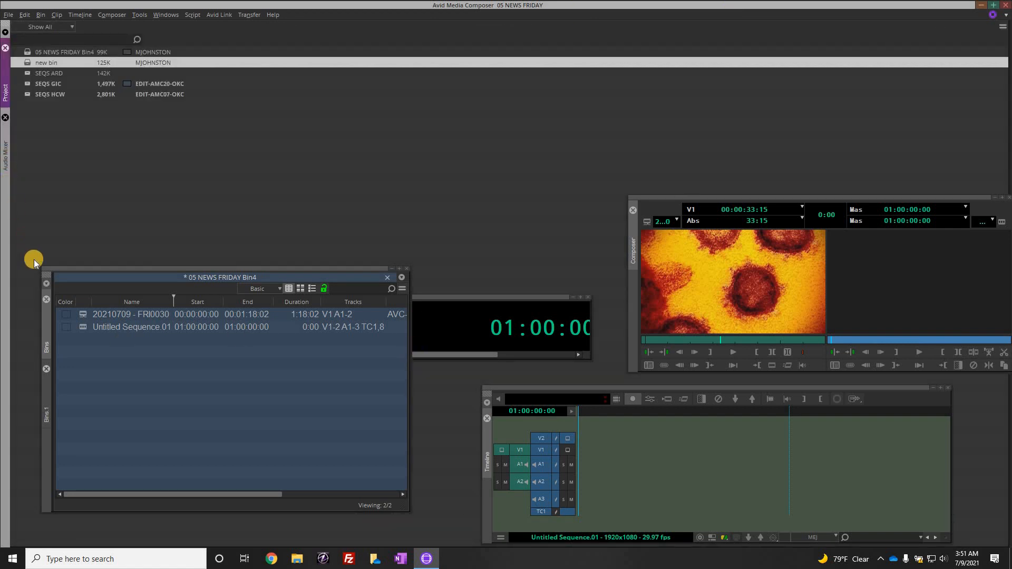
# - Switch the docked window to its Audio Mixer tab and dock the floating Composer beside it in the main application window
pyautogui.click(33, 260)
pyautogui.moveTo(845, 194); pyautogui.dragTo(579, 60)
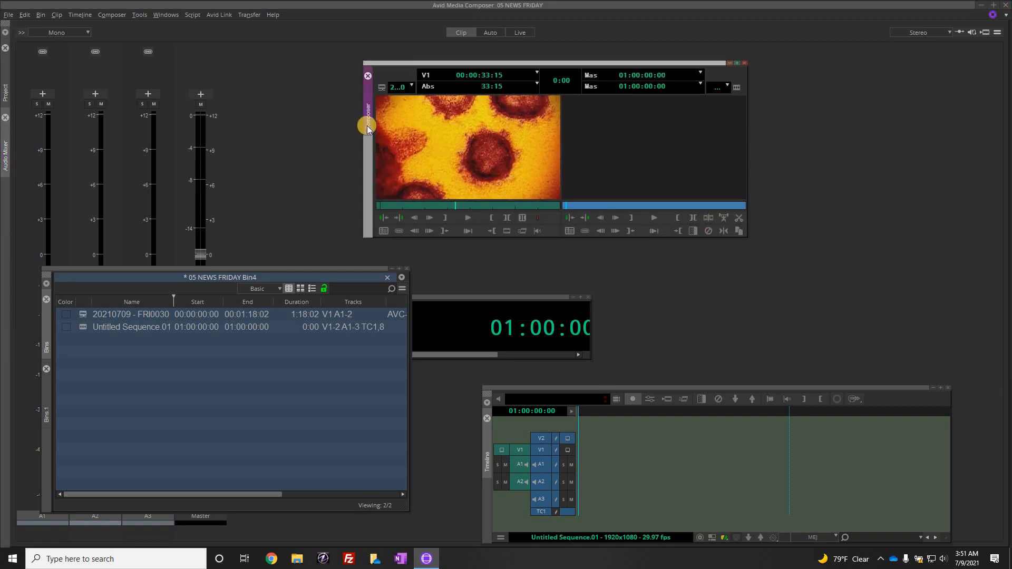
pyautogui.moveTo(368, 128); pyautogui.dragTo(1004, 257)
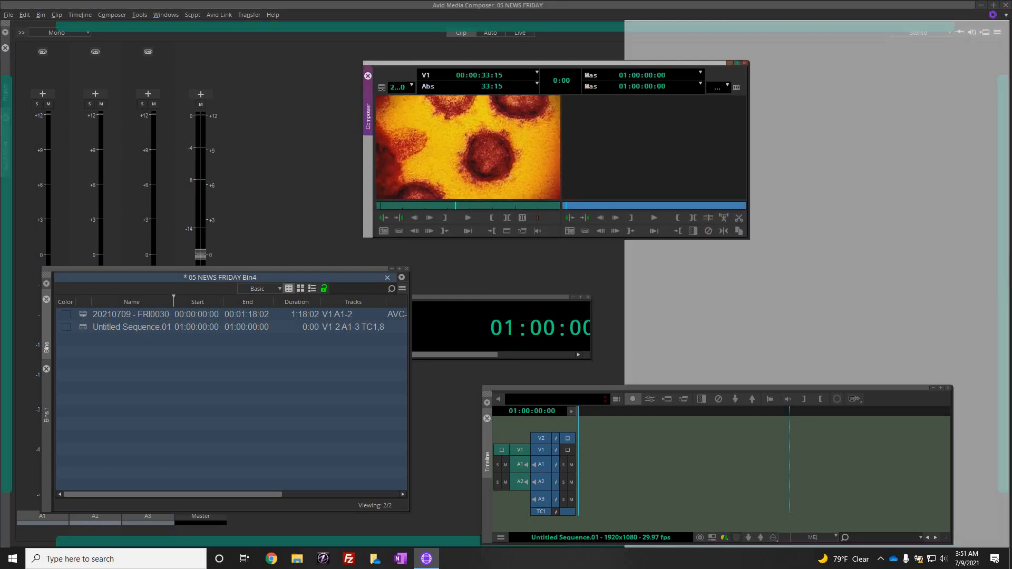
pyautogui.moveTo(734, 215); pyautogui.dragTo(717, 203)
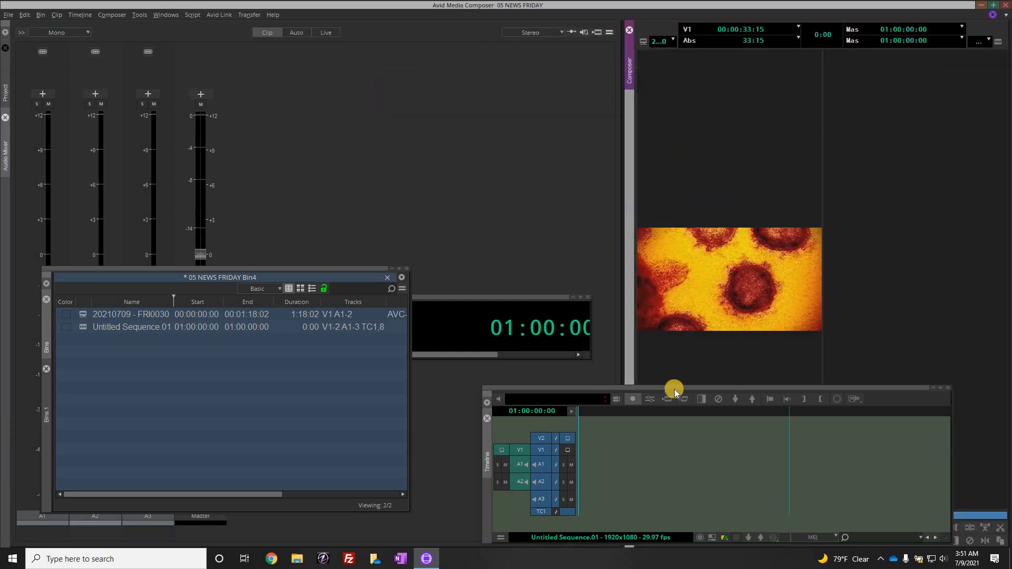
# - Dock the Timeline below the Composer with the Timecode between them, and dock the tabbed bins on the other side of the Audio Mixer
pyautogui.moveTo(675, 390); pyautogui.dragTo(722, 383)
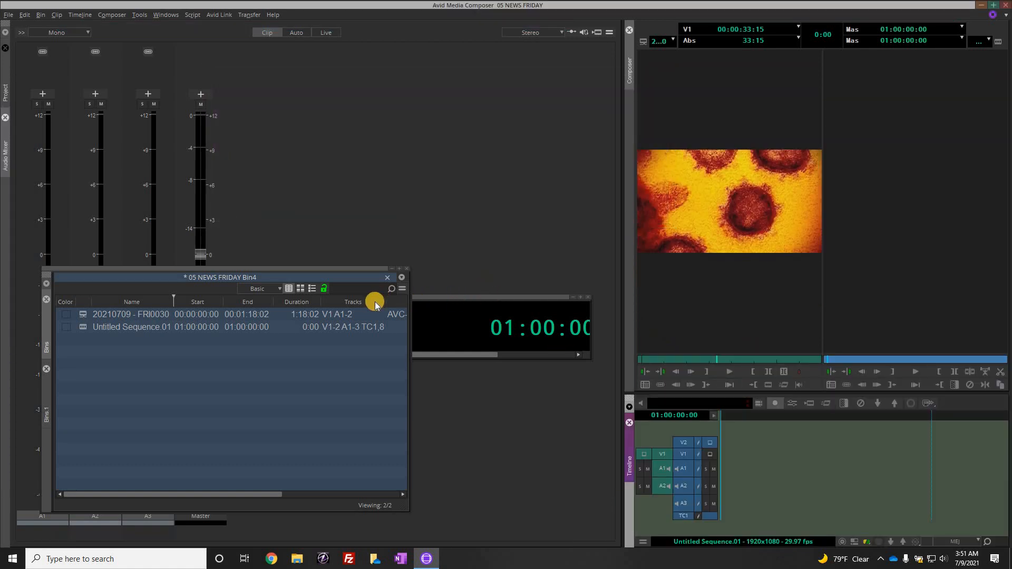
pyautogui.moveTo(375, 305); pyautogui.dragTo(849, 407)
pyautogui.moveTo(235, 271); pyautogui.dragTo(337, 222)
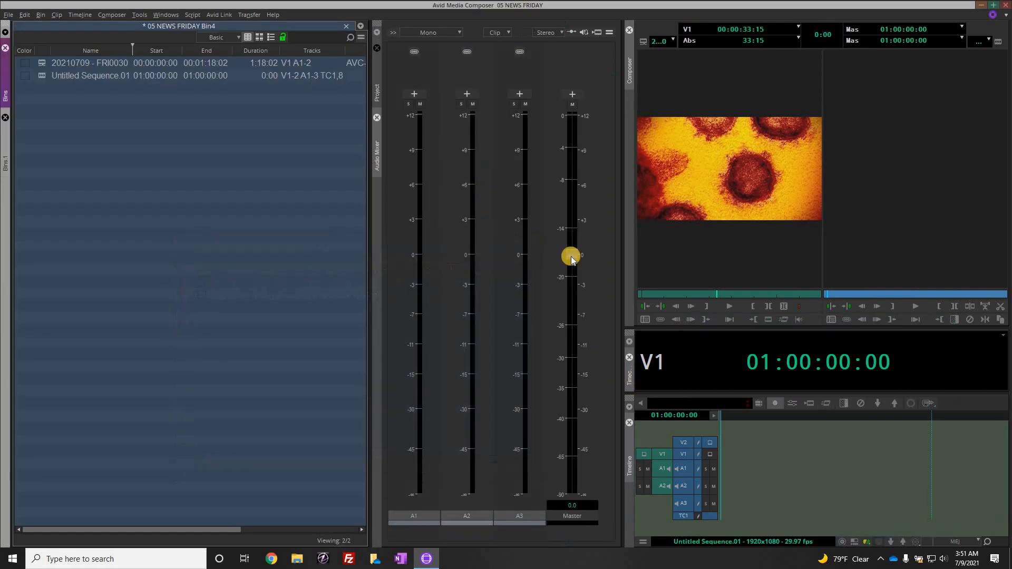
# - Narrow the bins and Audio Mixer columns to widen the Composer, and make the Timecode and Timeline panels taller
pyautogui.moveTo(622, 328); pyautogui.dragTo(413, 332)
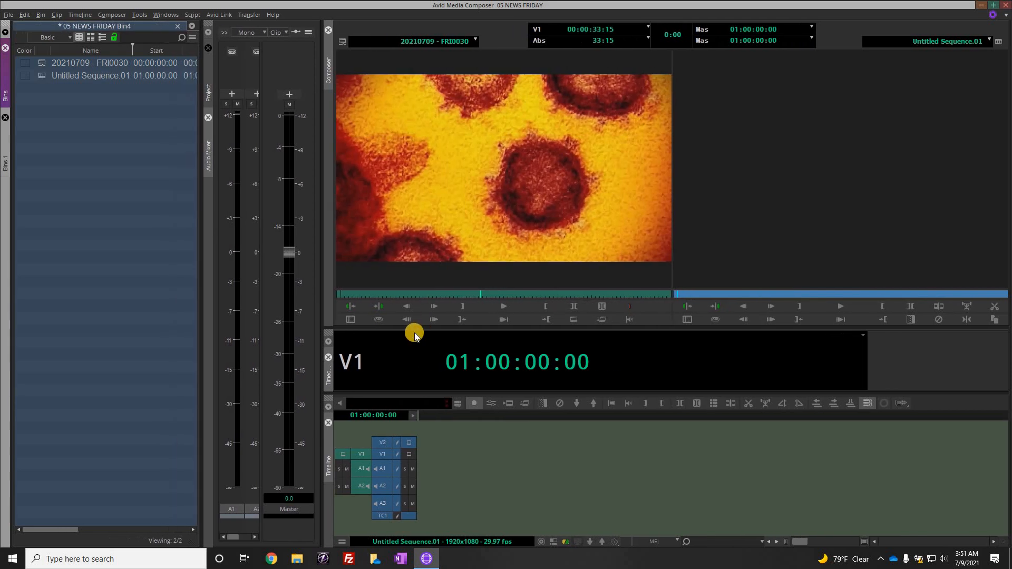
pyautogui.moveTo(423, 281); pyautogui.dragTo(425, 276)
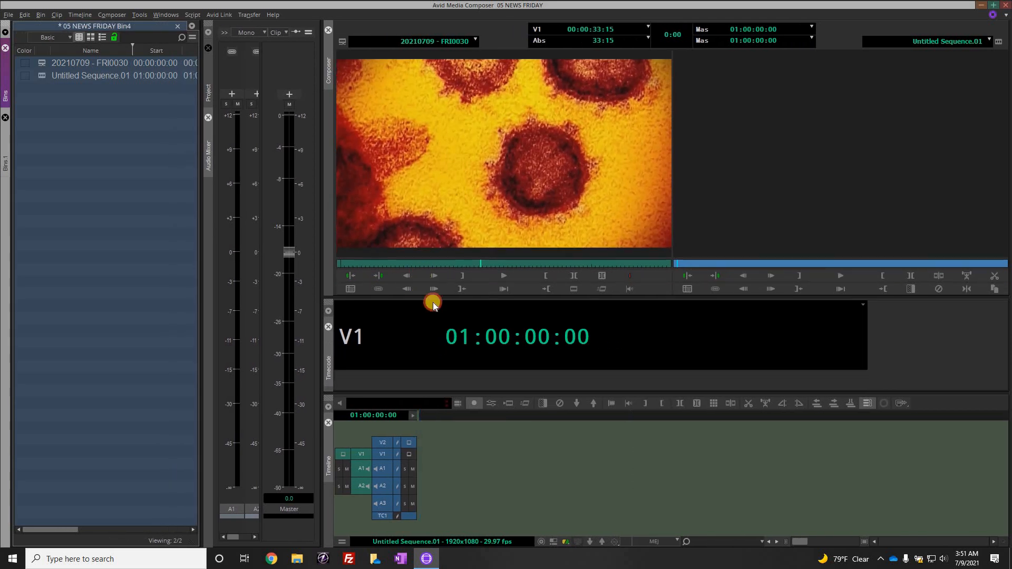
pyautogui.moveTo(445, 393); pyautogui.dragTo(523, 342)
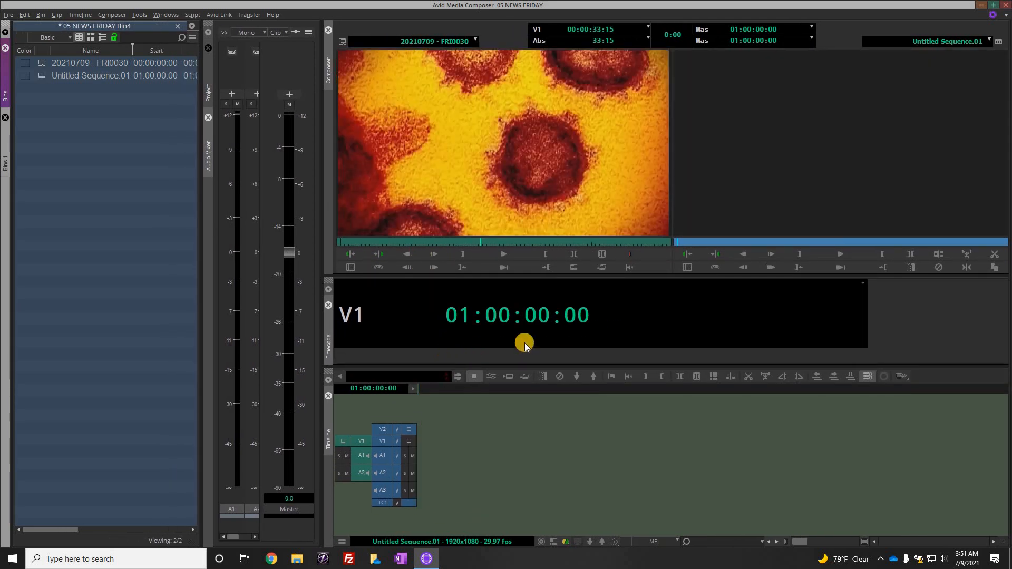
# - Open the NRCS Tool and dock it below the tabbed bins
pyautogui.rightClick(163, 234)
pyautogui.click(168, 288)
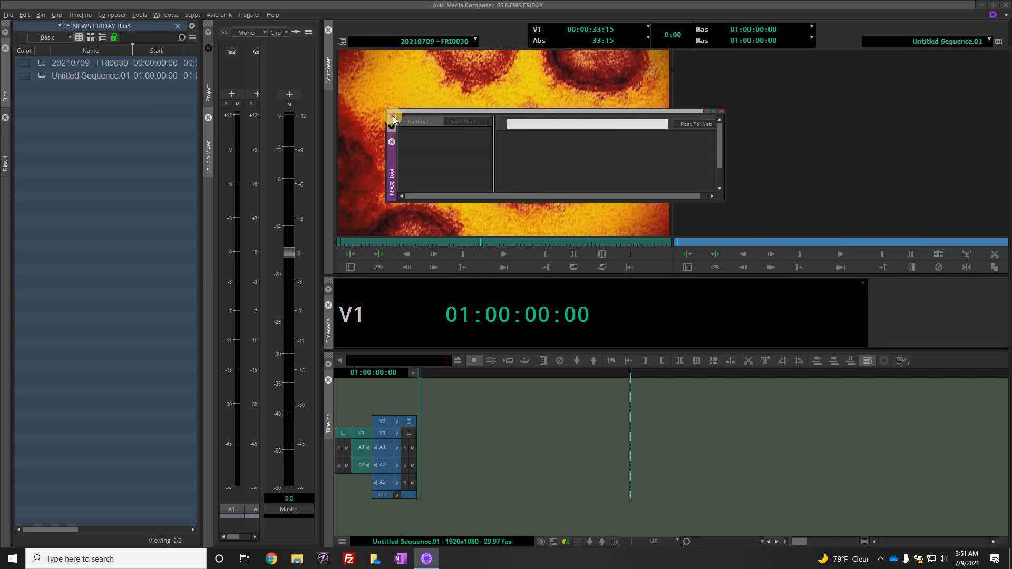
pyautogui.moveTo(393, 116); pyautogui.dragTo(128, 434)
pyautogui.moveTo(140, 325); pyautogui.dragTo(139, 324)
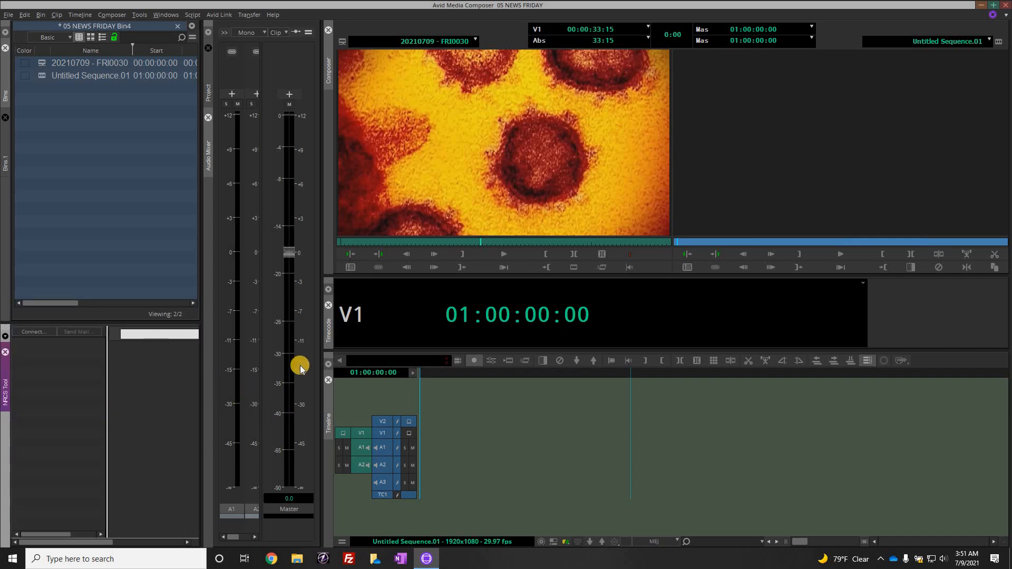
# - Redock the combined Project and Audio Mixer window between the bins and the Composer, above the Timecode, and check both of its tabs
pyautogui.moveTo(208, 25); pyautogui.dragTo(307, 36)
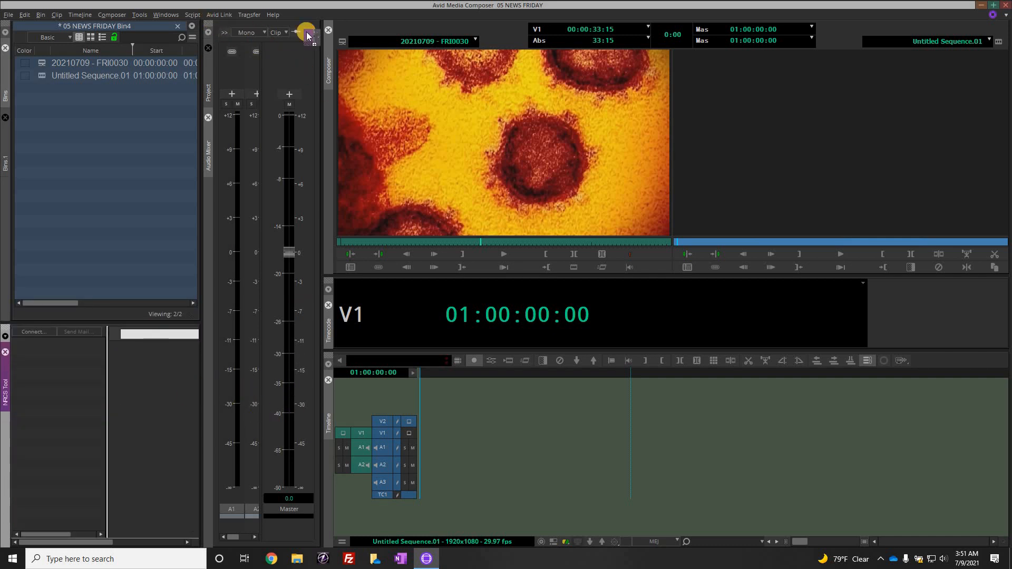
pyautogui.moveTo(371, 45); pyautogui.dragTo(488, 110)
pyautogui.moveTo(390, 112); pyautogui.dragTo(391, 114)
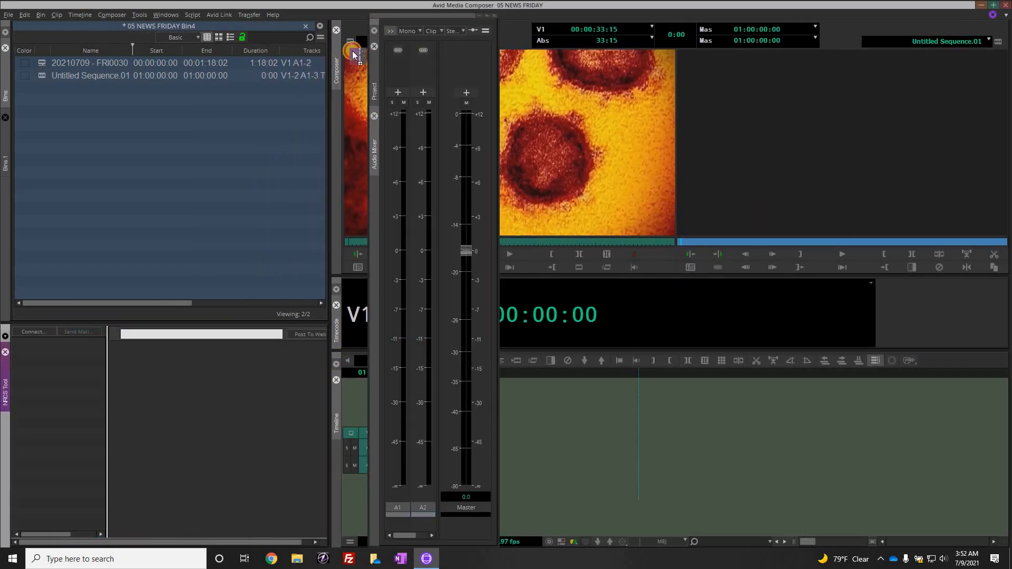
pyautogui.moveTo(352, 50); pyautogui.dragTo(416, 113)
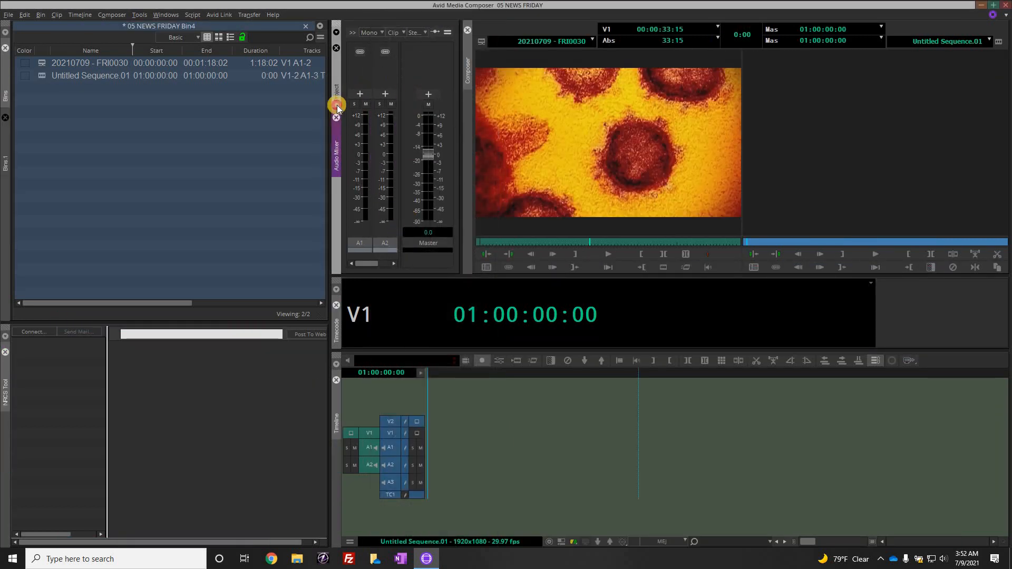
pyautogui.click(336, 142)
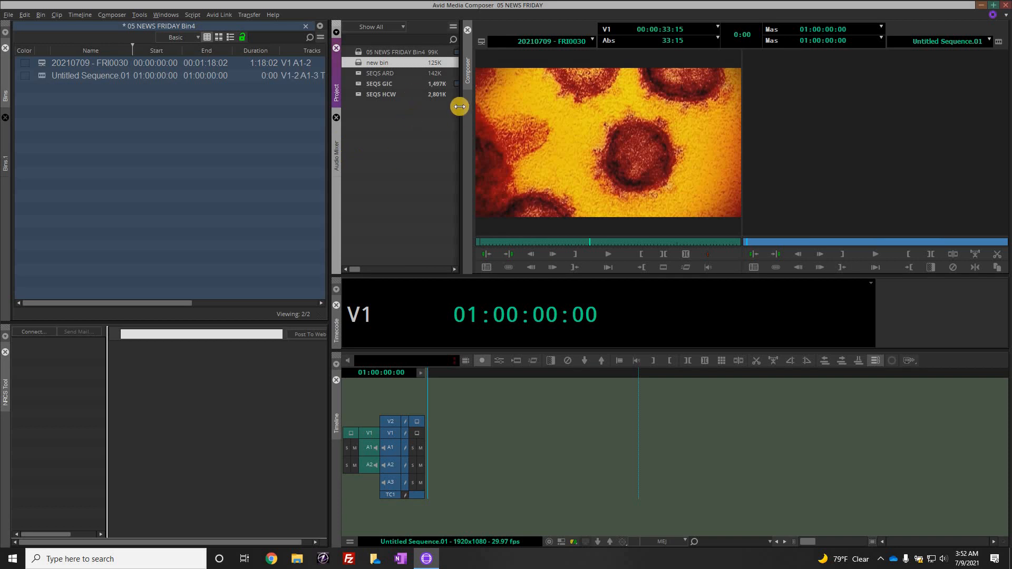
pyautogui.click(336, 154)
# - Reduce the Composer and Timecode heights to enlarge the Timeline, and narrow the column holding the bins and NRCS Tool
pyautogui.moveTo(513, 276); pyautogui.dragTo(524, 242)
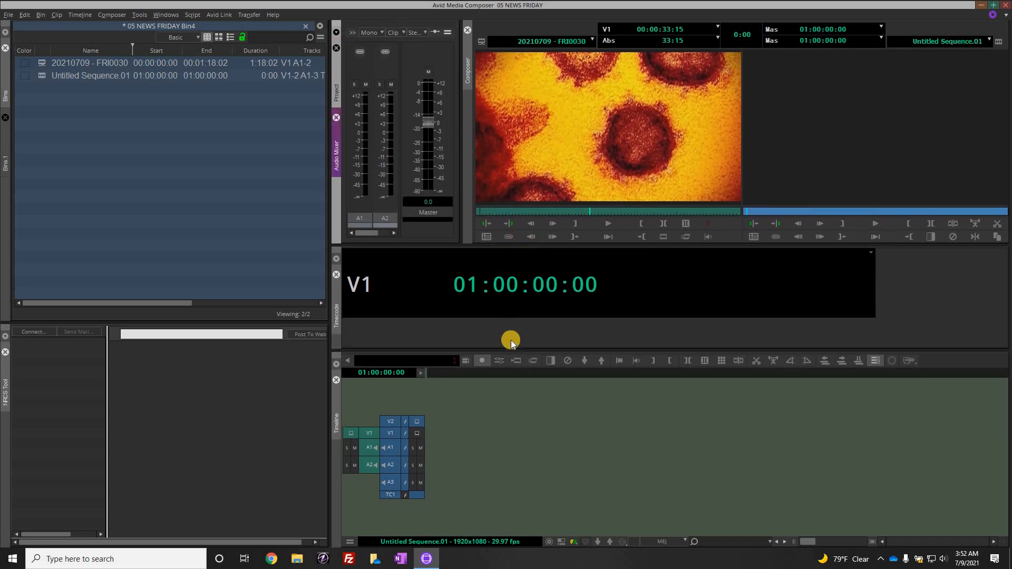
pyautogui.moveTo(513, 350); pyautogui.dragTo(518, 304)
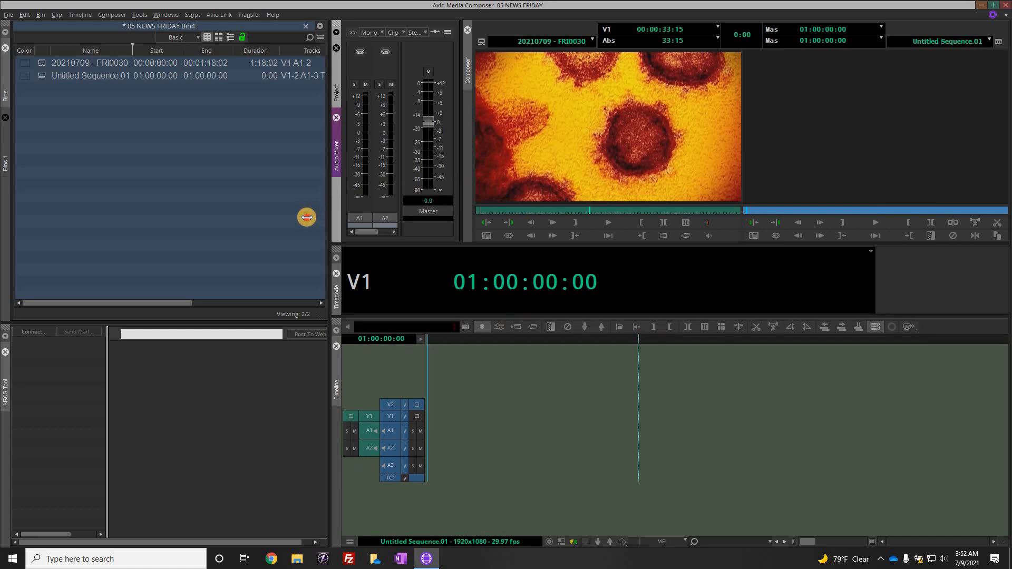
pyautogui.moveTo(307, 217)
pyautogui.mouseDown()
pyautogui.moveTo(318, 219)
pyautogui.moveTo(305, 219)
pyautogui.mouseUp()
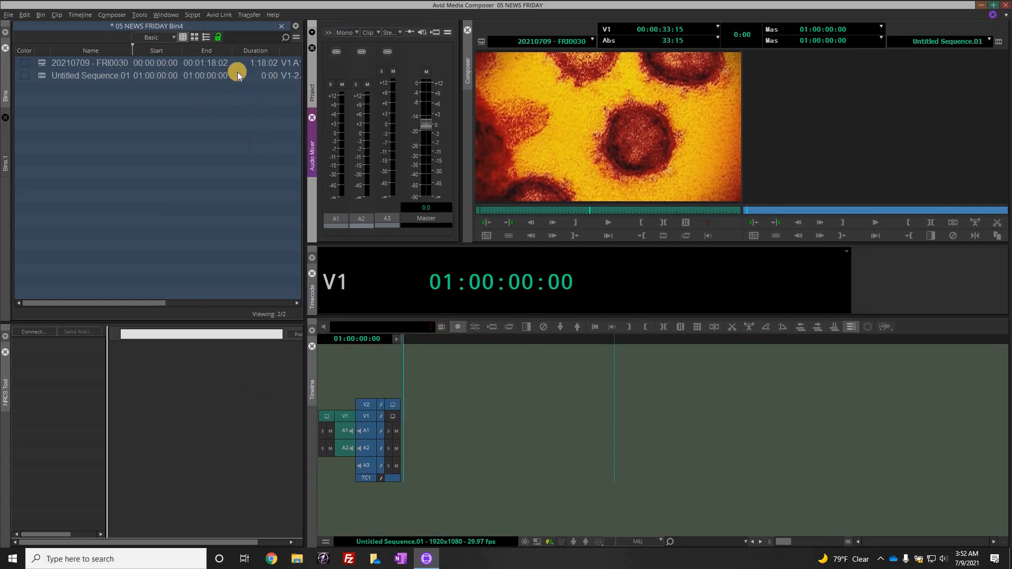
# - Open the Production Management Window as a floating panel, and undock and close the Timecode window
pyautogui.click(138, 19)
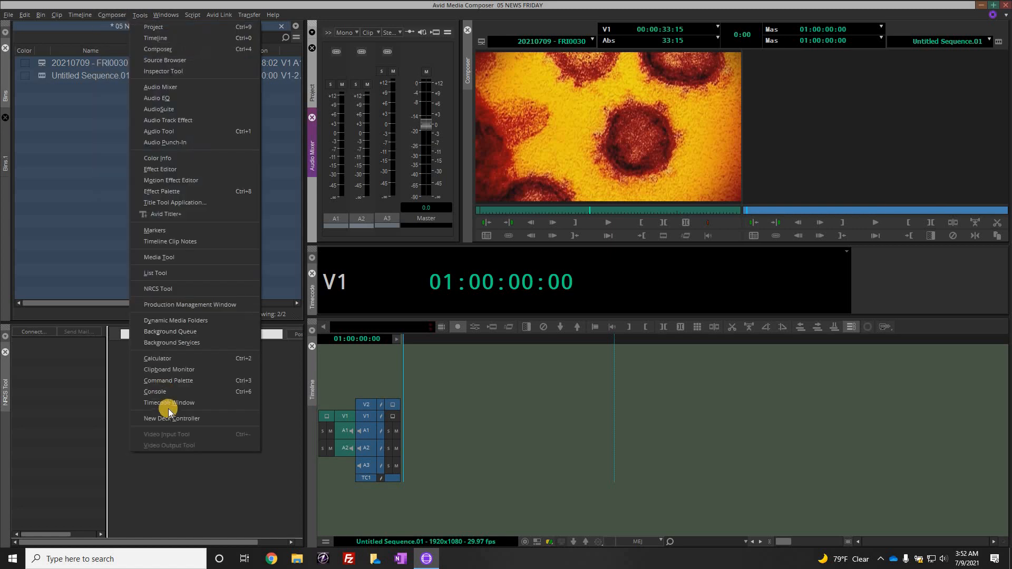
pyautogui.click(209, 304)
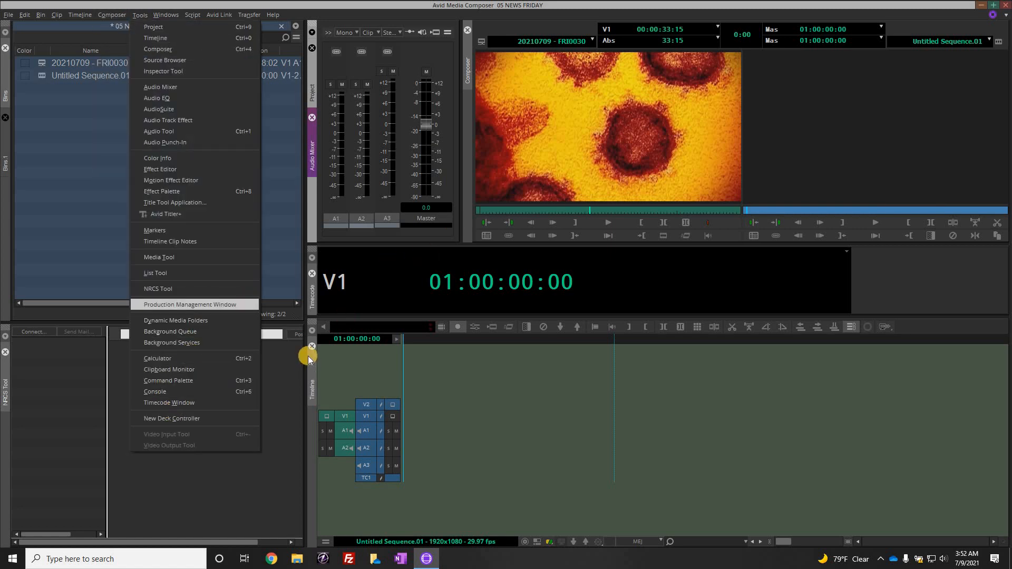
pyautogui.moveTo(649, 339); pyautogui.dragTo(681, 336)
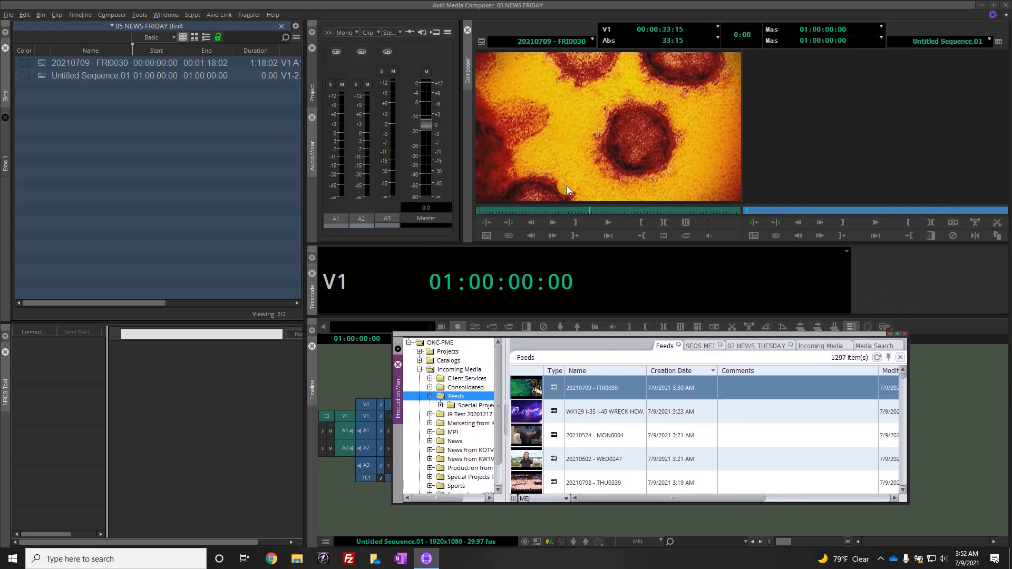
pyautogui.moveTo(315, 250); pyautogui.dragTo(713, 259)
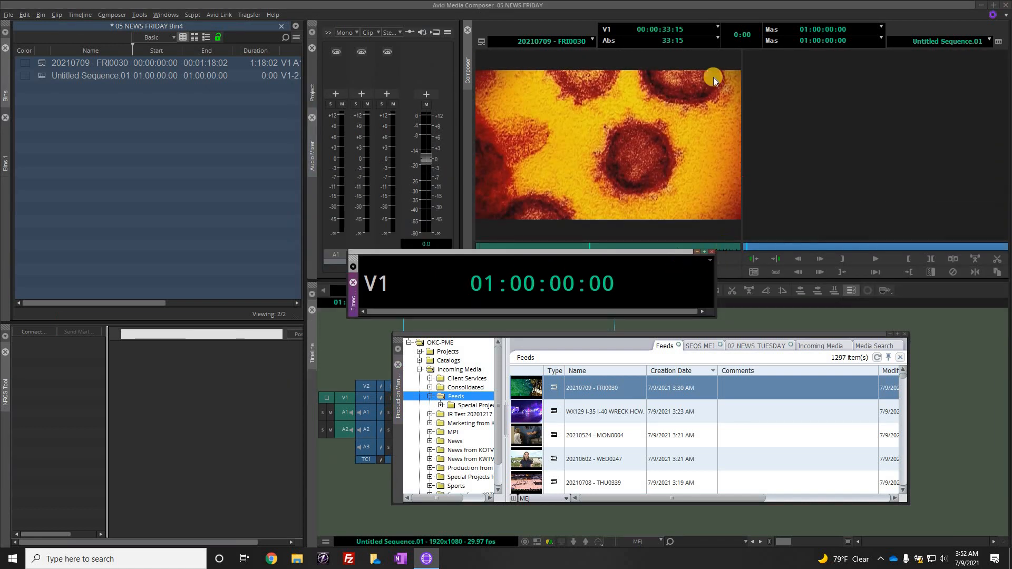
pyautogui.click(662, 34)
# - Dock the Production Management Window between the Composer and Timeline, adjust the panel heights, and bring the Bins 1 tab forward
pyautogui.moveTo(399, 401); pyautogui.dragTo(449, 446)
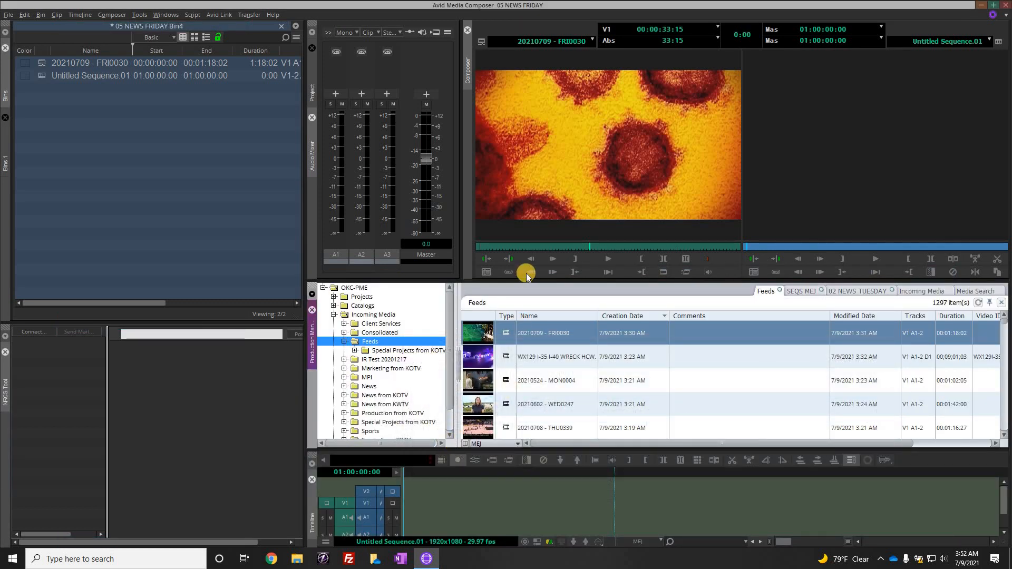
pyautogui.moveTo(538, 252); pyautogui.dragTo(548, 208)
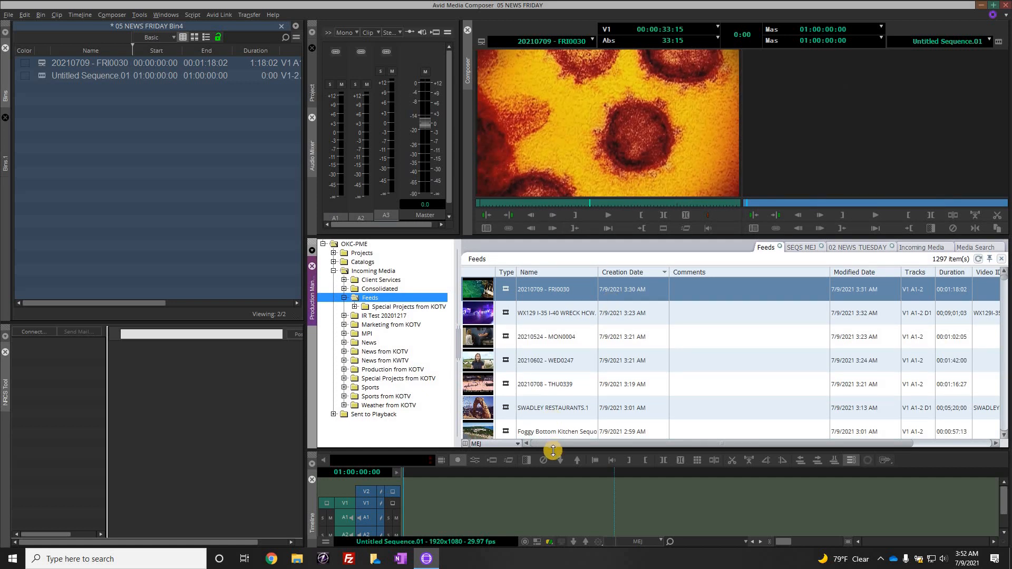
pyautogui.moveTo(569, 385); pyautogui.dragTo(586, 383)
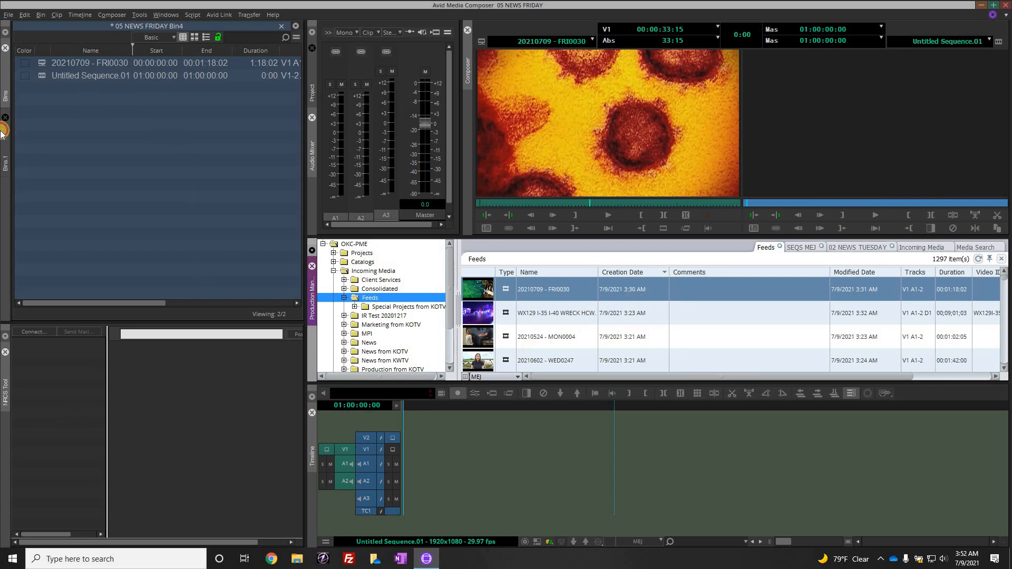
pyautogui.click(8, 149)
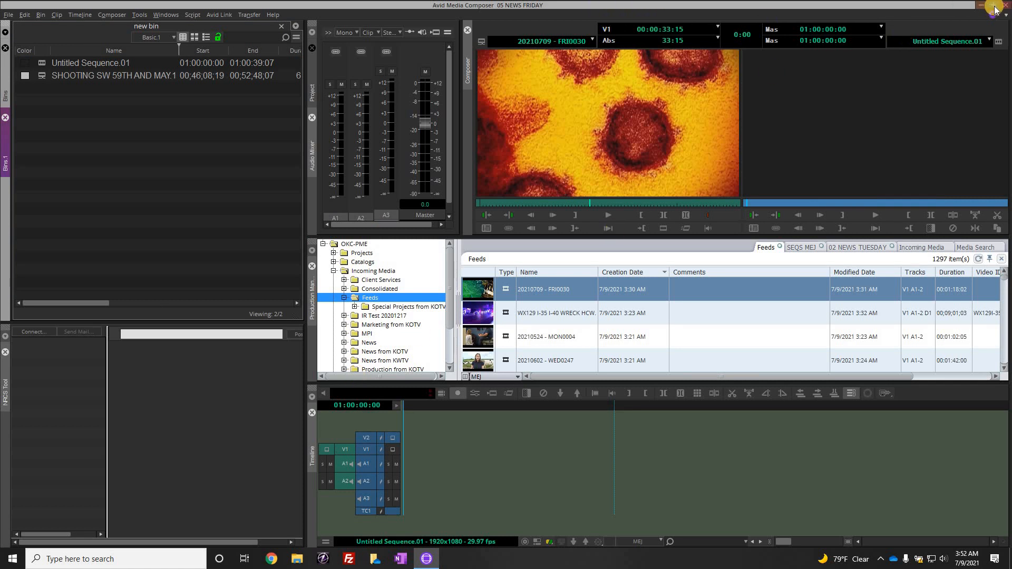
# - Stretch the main application window across both monitors and maximize it back onto the original one
pyautogui.moveTo(684, 7); pyautogui.dragTo(957, 18)
pyautogui.moveTo(204, 59); pyautogui.dragTo(124, 30)
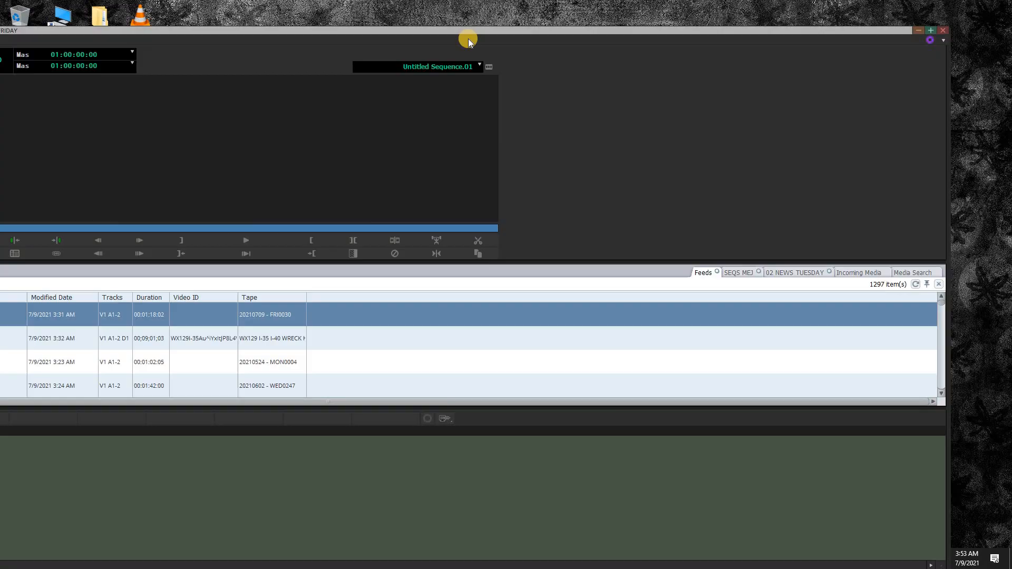
pyautogui.doubleClick(468, 39)
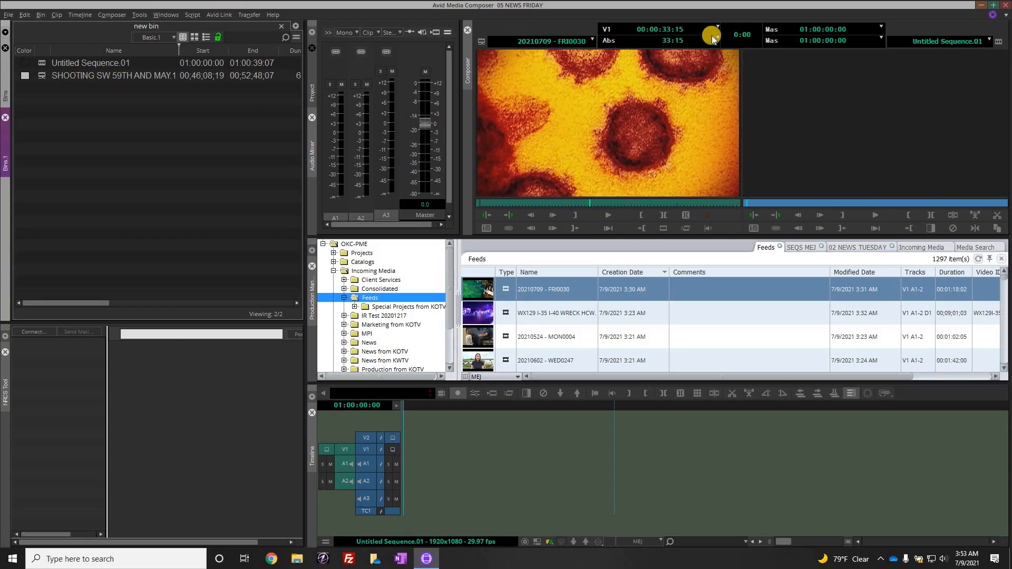
pyautogui.click(173, 16)
pyautogui.moveTo(177, 26)
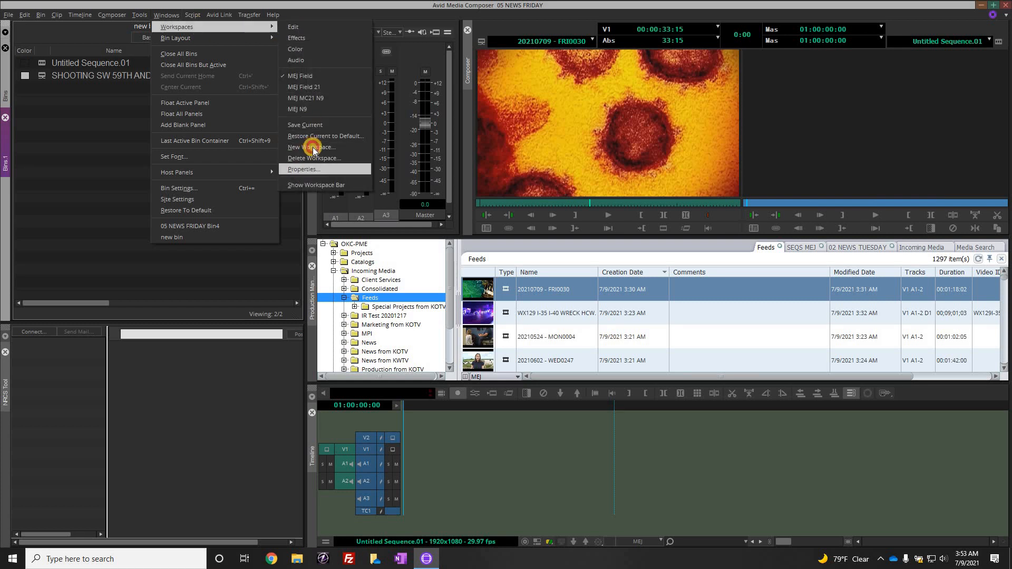
pyautogui.click(311, 148)
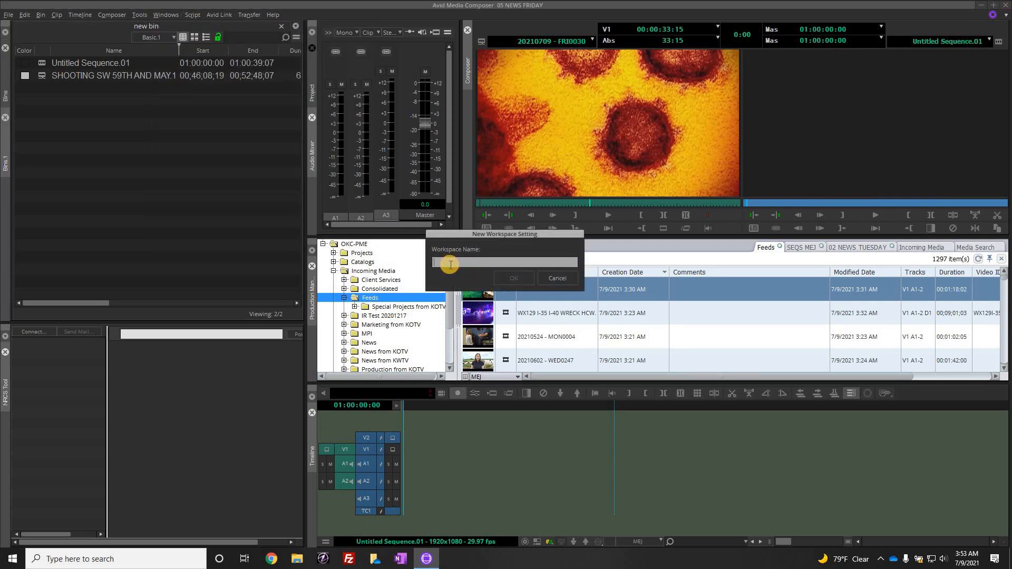
pyautogui.write('MI')
pyautogui.write('KE TRACKED')
pyautogui.click(571, 274)
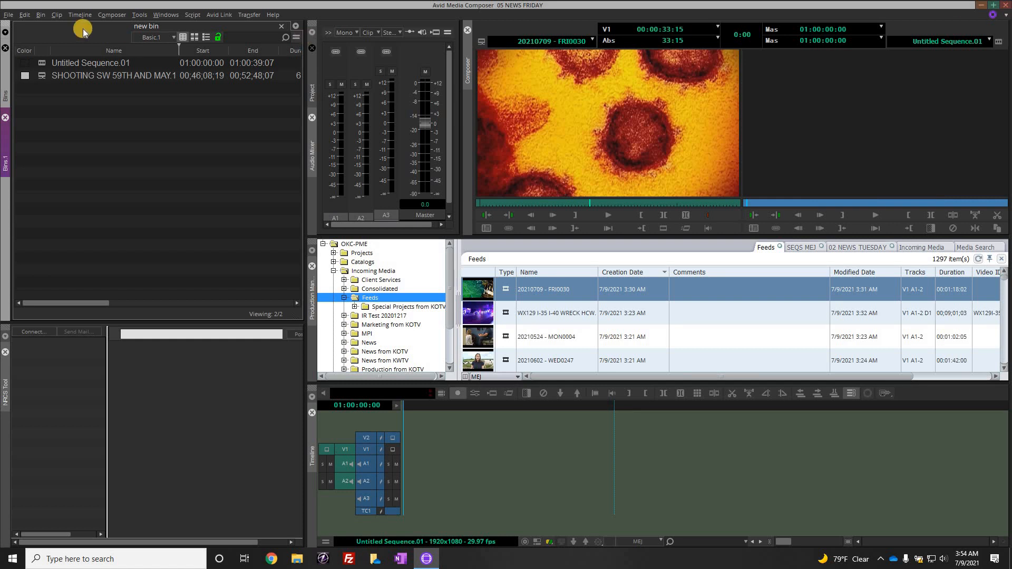
# - Look through the list of saved workspaces and choose MEJ Field
pyautogui.click(170, 16)
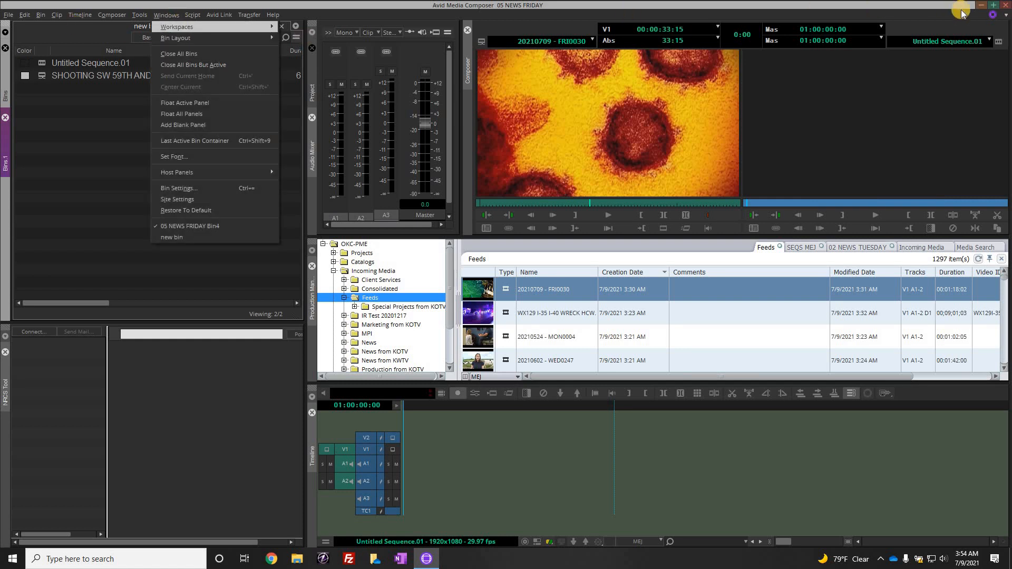
pyautogui.click(1007, 16)
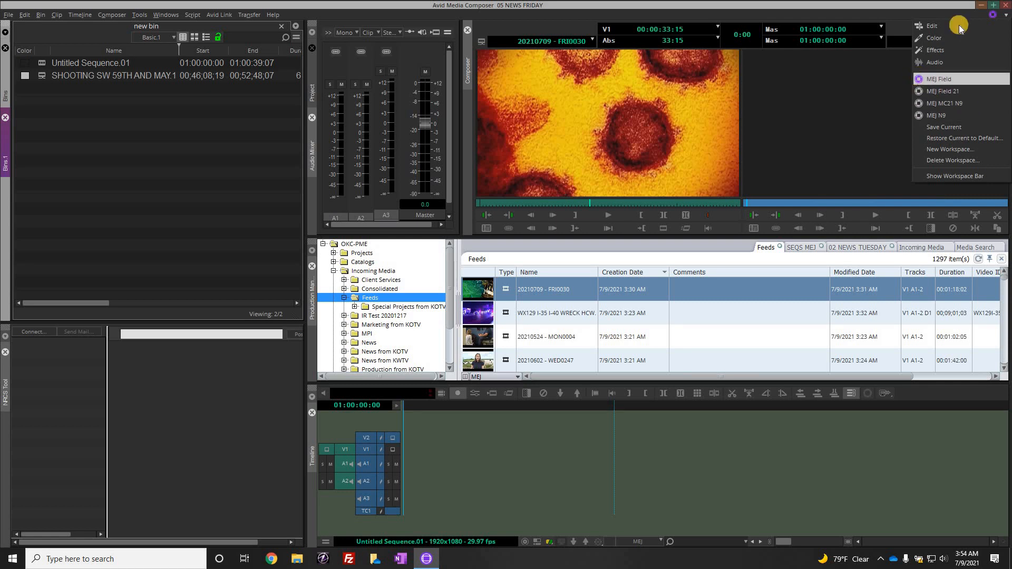
pyautogui.click(924, 79)
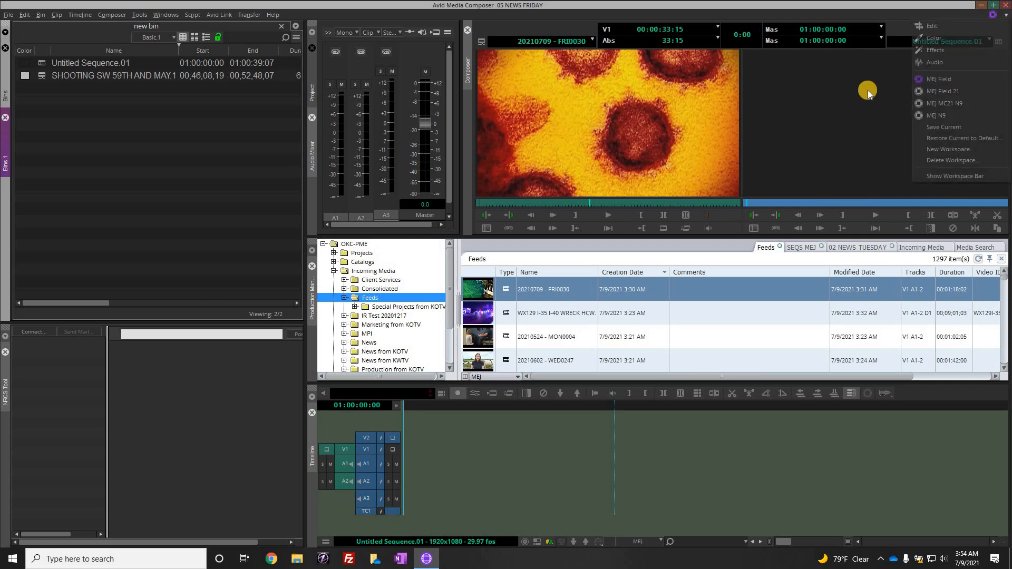
# - Scrub the 20210709 - FRI0030 clip in the source monitor and load the WX129 I-35 I-40 WRECK HCW clip from Feeds
pyautogui.click(548, 204)
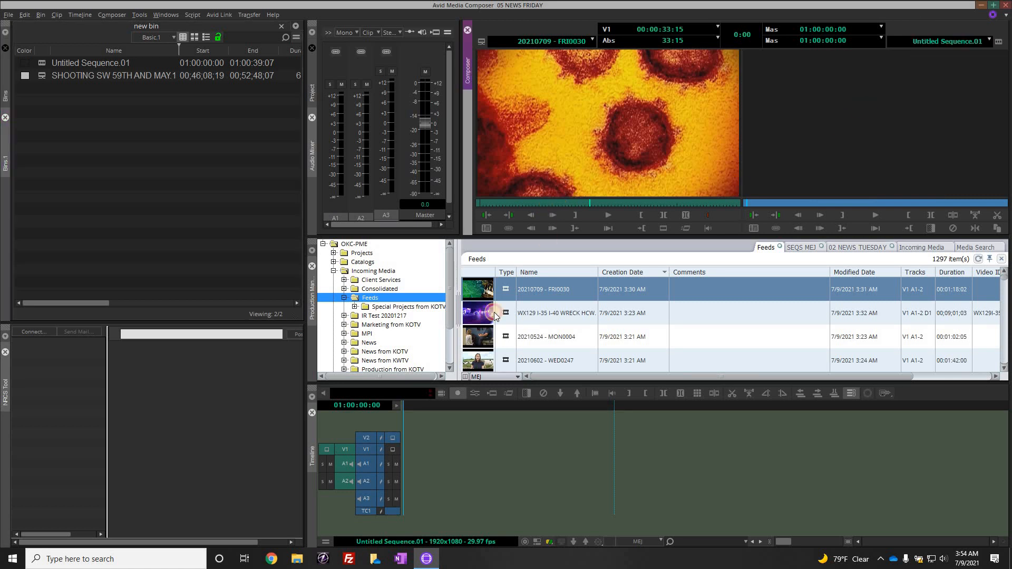
pyautogui.moveTo(548, 203); pyautogui.dragTo(554, 208)
pyautogui.press('Down')
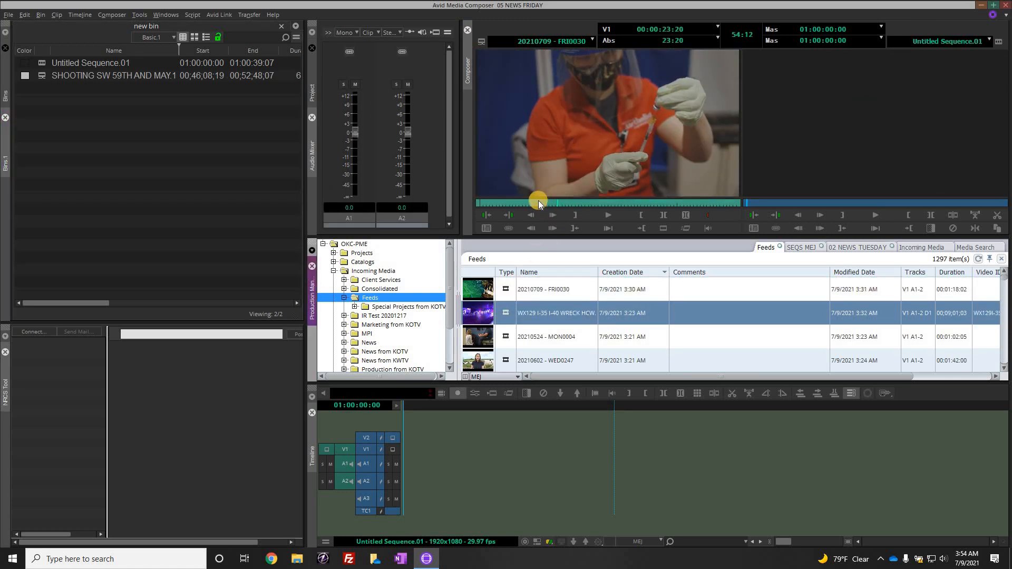
pyautogui.press('Return')
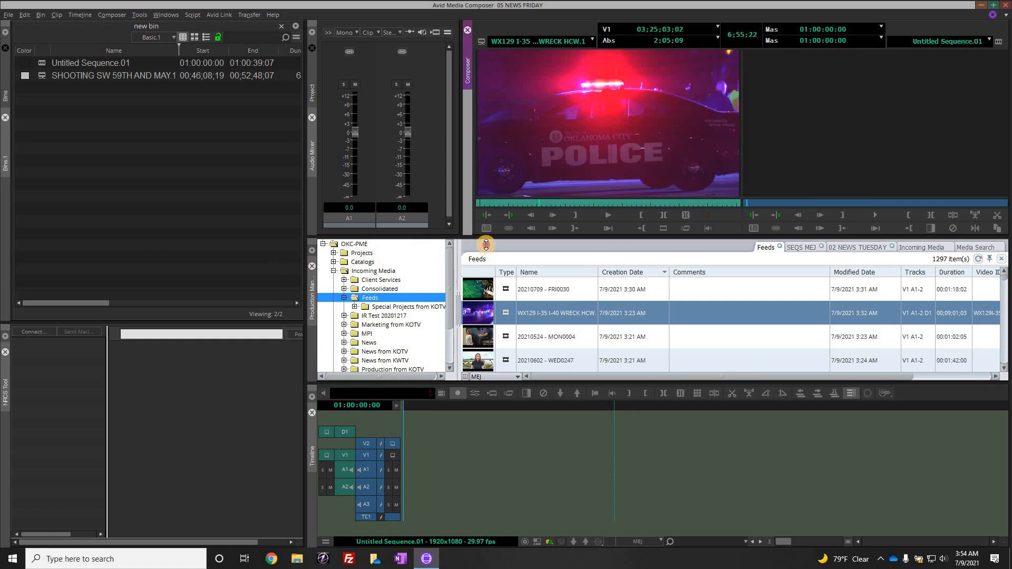
# - Lower the dividers above and below the Production Management Window to give the Composer more height and reduce the Timeline
pyautogui.moveTo(486, 244); pyautogui.dragTo(464, 253)
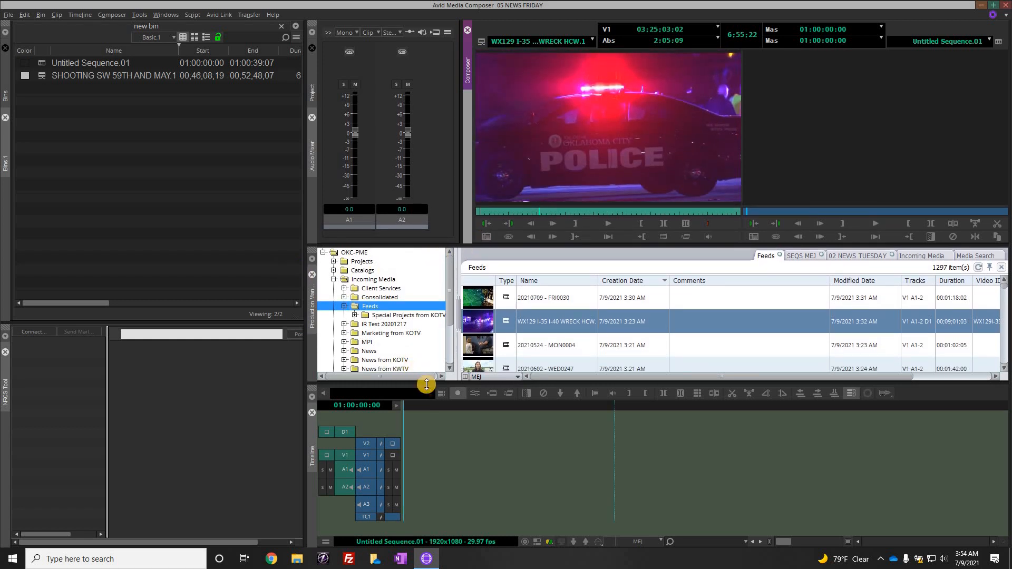
pyautogui.moveTo(427, 384); pyautogui.dragTo(426, 400)
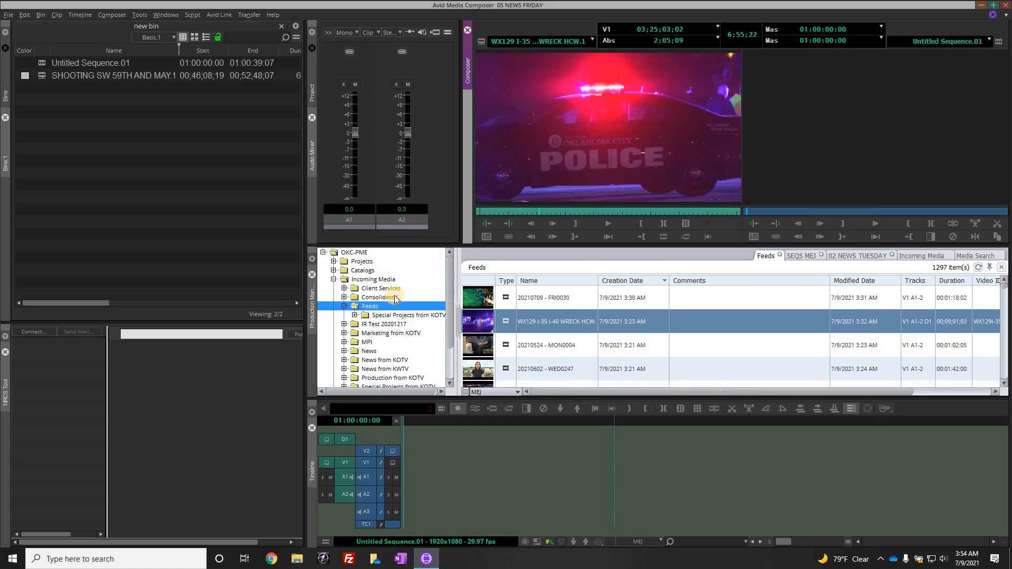